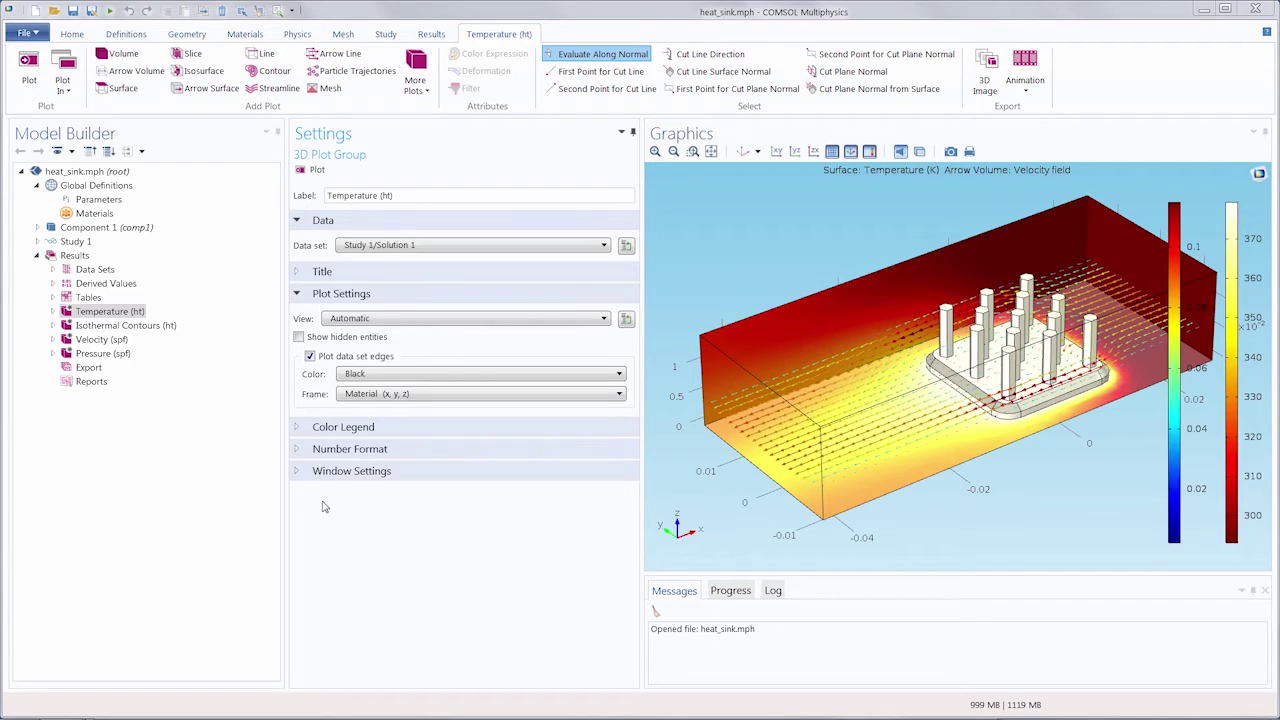
pyautogui.click(37, 227)
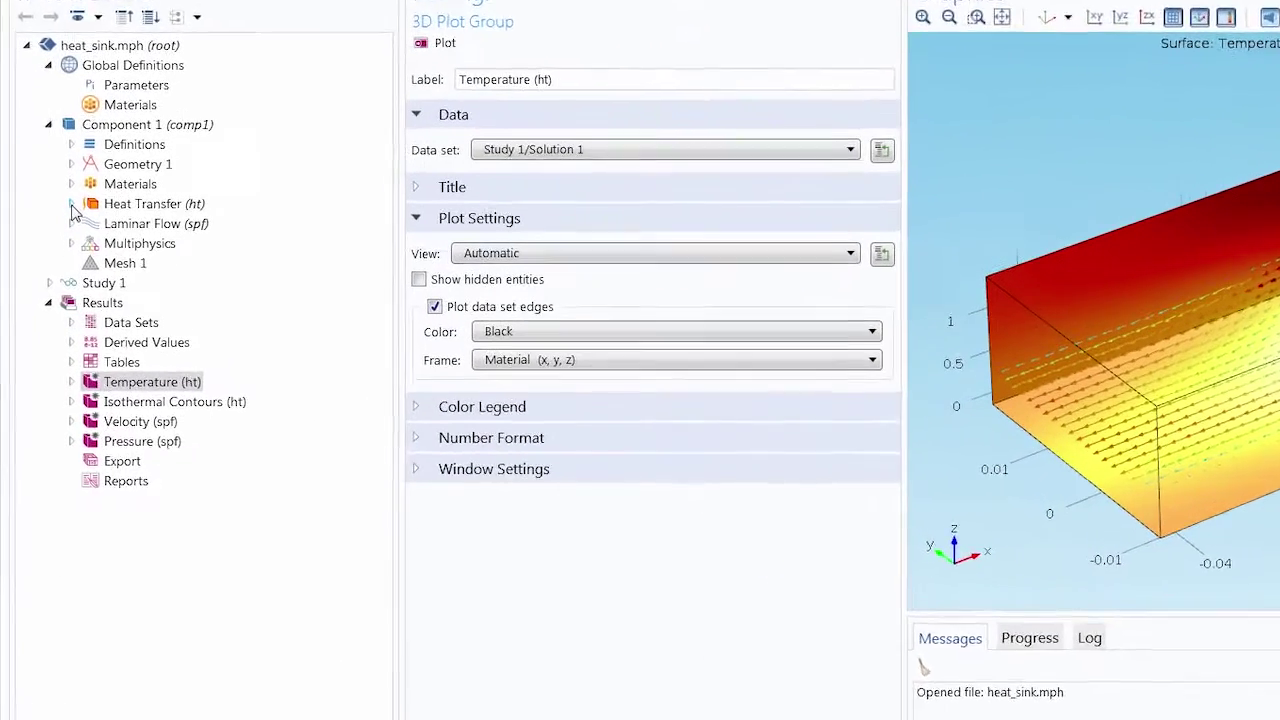
pyautogui.click(59, 254)
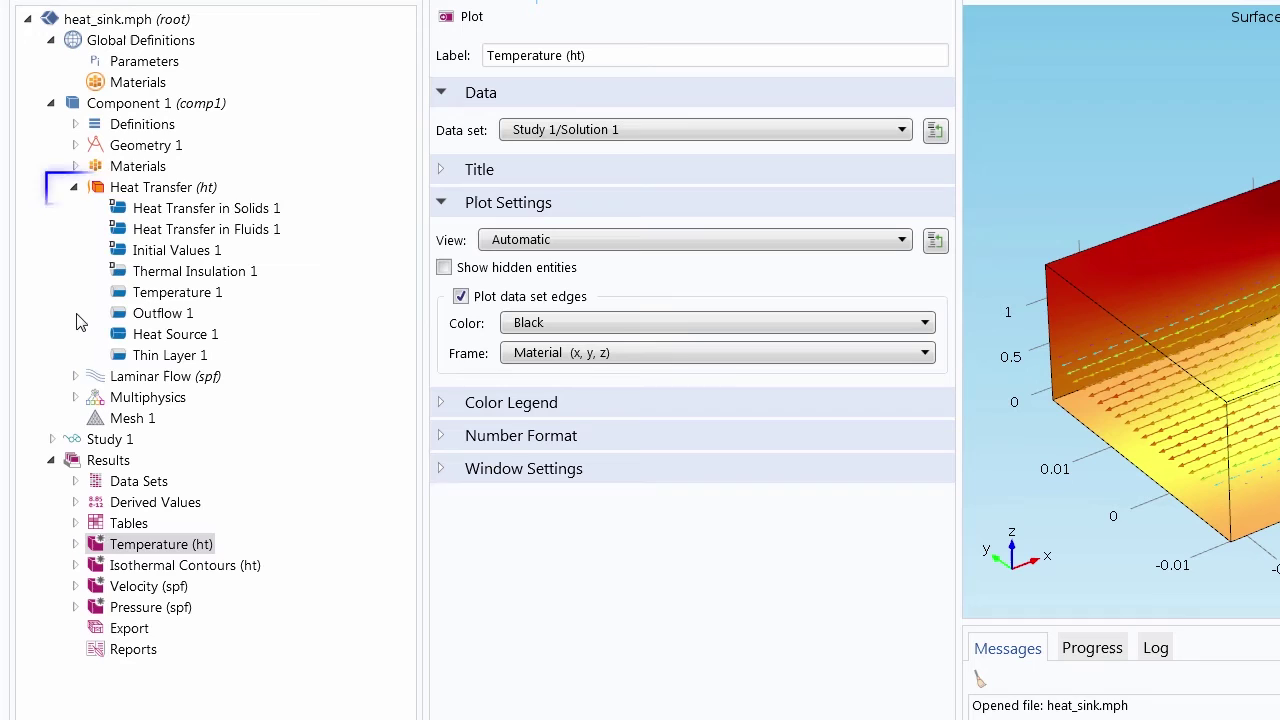
pyautogui.click(75, 376)
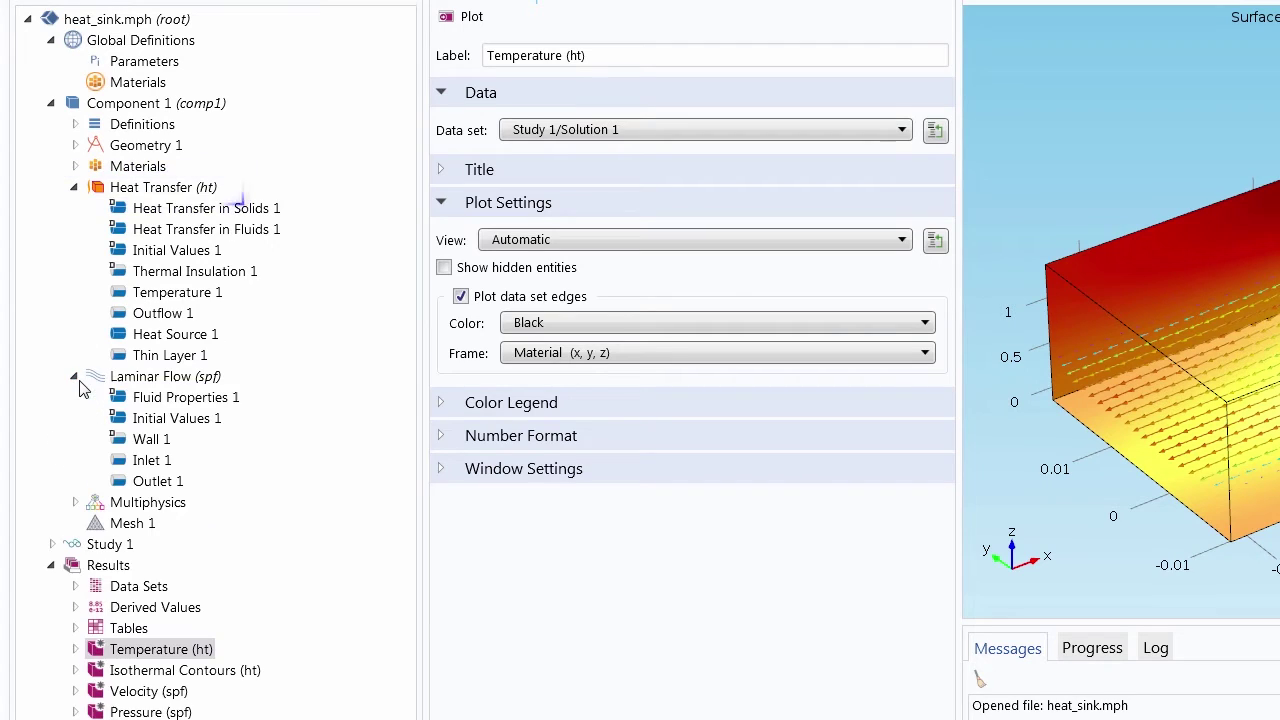
pyautogui.click(75, 502)
pyautogui.rightClick(78, 505)
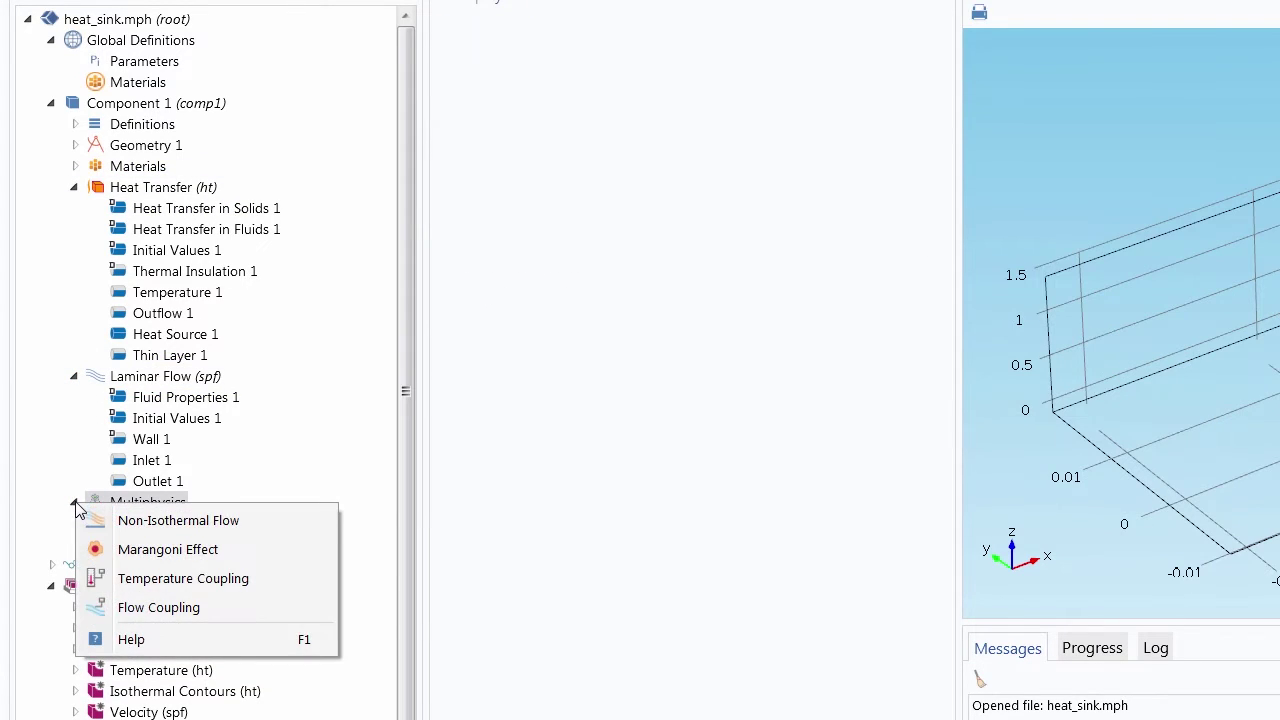
pyautogui.click(75, 502)
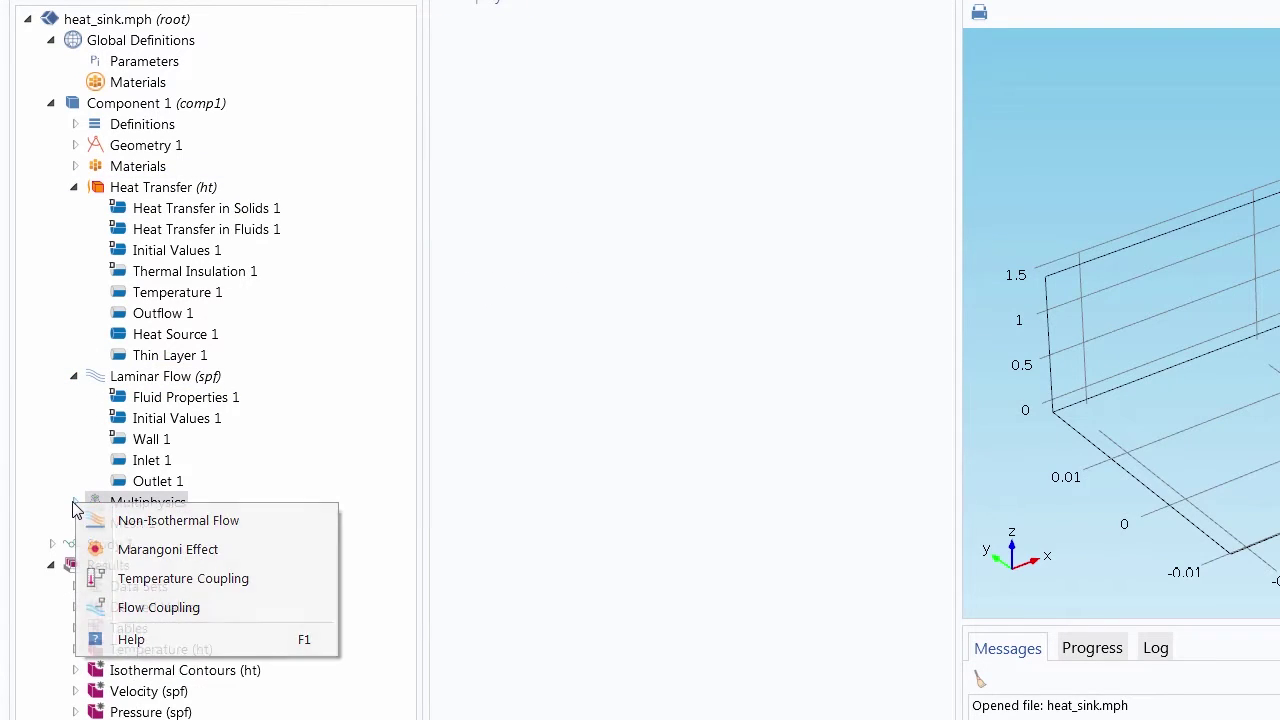
pyautogui.click(75, 188)
pyautogui.click(75, 208)
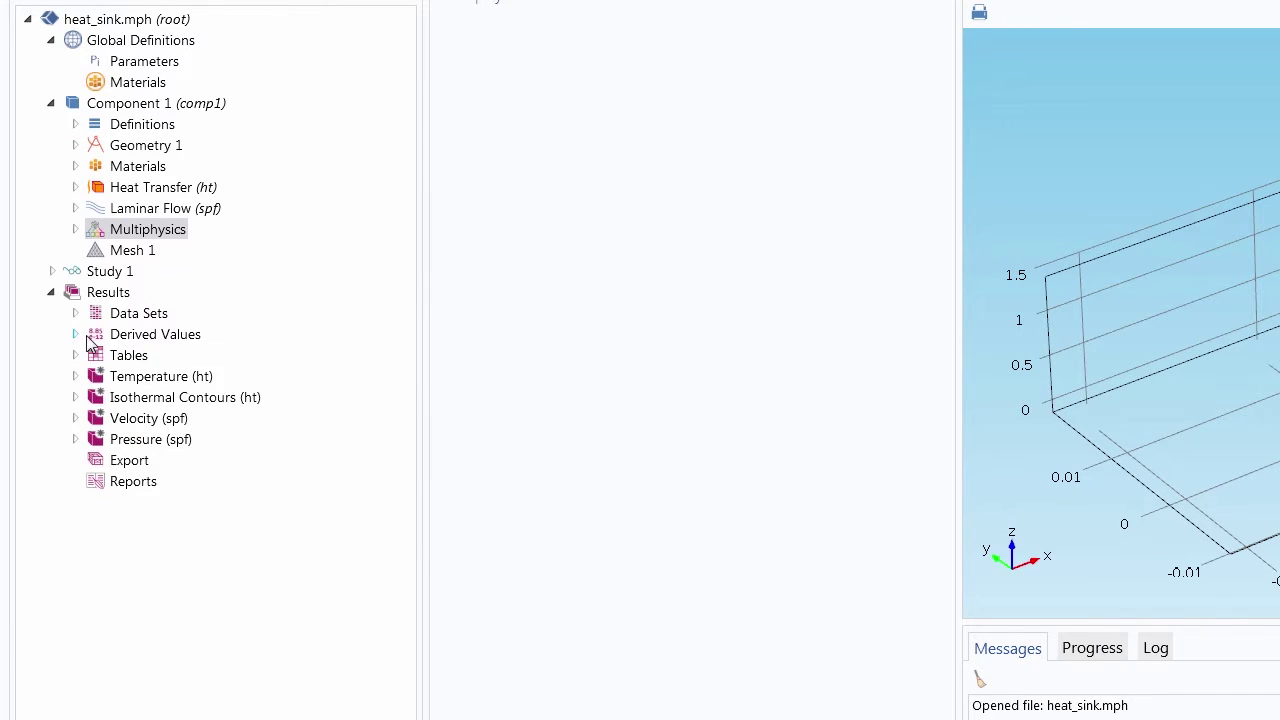
pyautogui.click(148, 378)
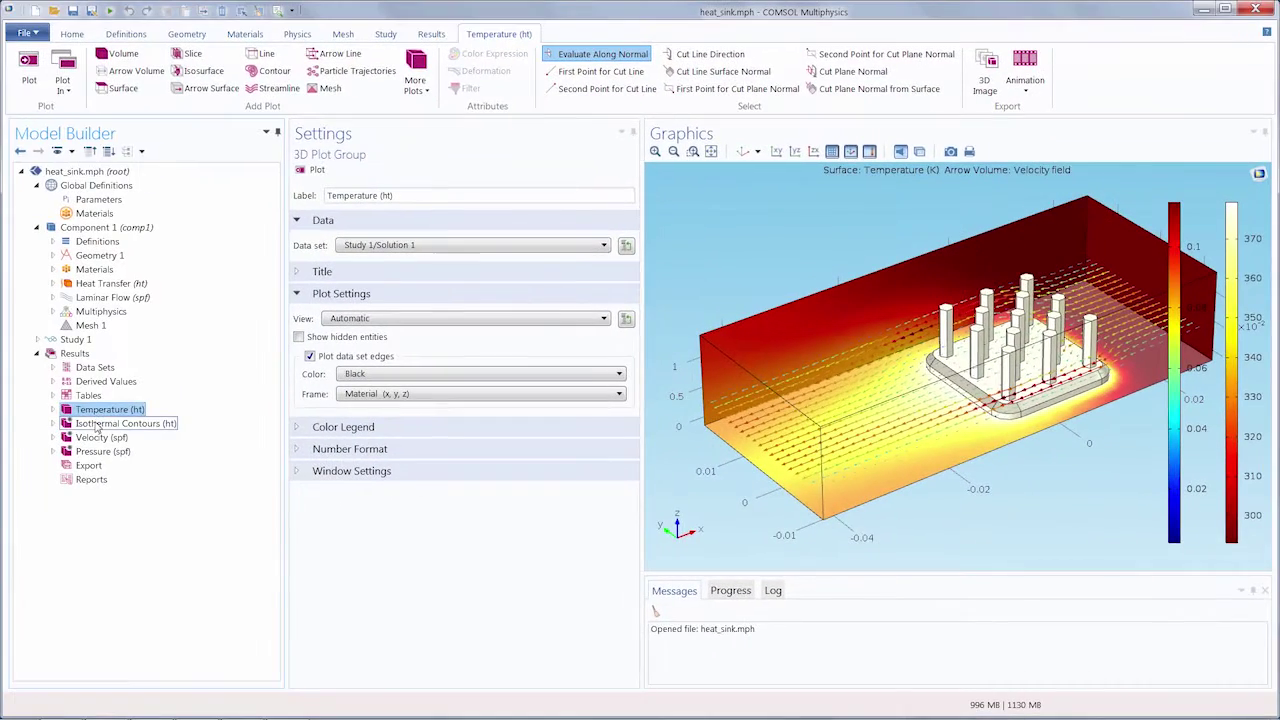
# Show the Isothermal Contours (ht), Velocity (spf) slice, and Pressure (spf) contour plots in turn.
pyautogui.click(97, 424)
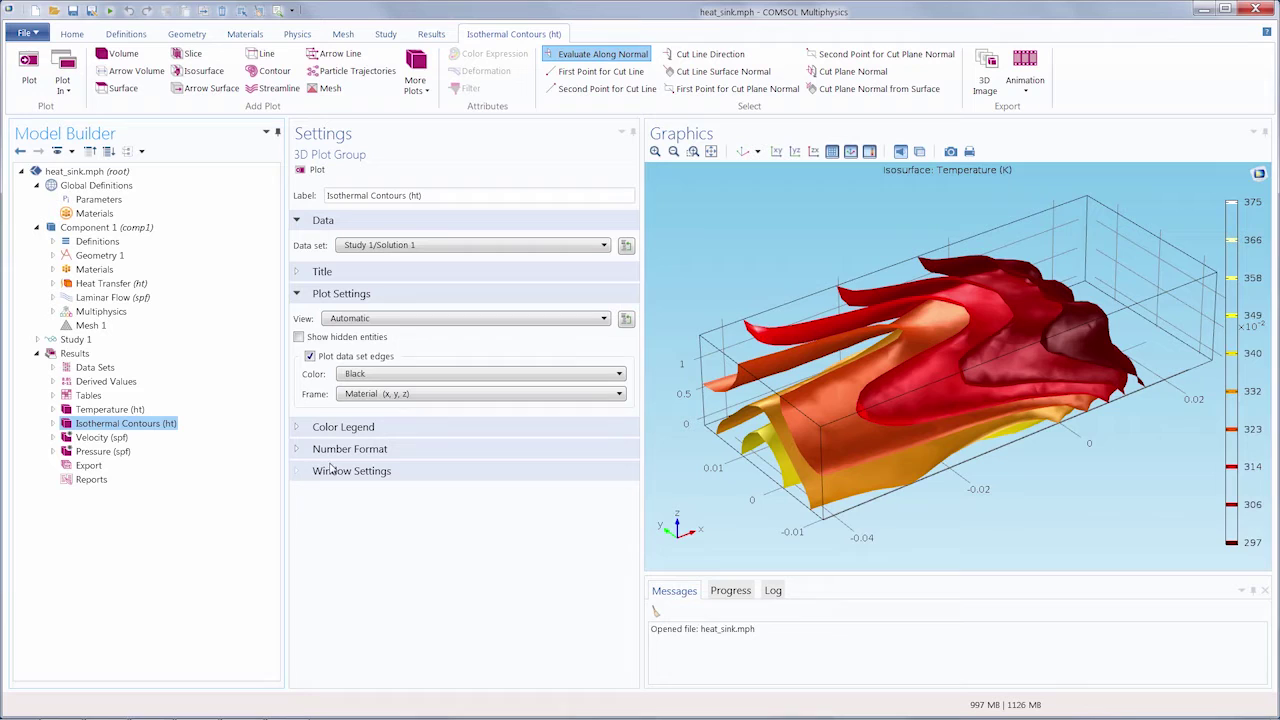
pyautogui.click(100, 437)
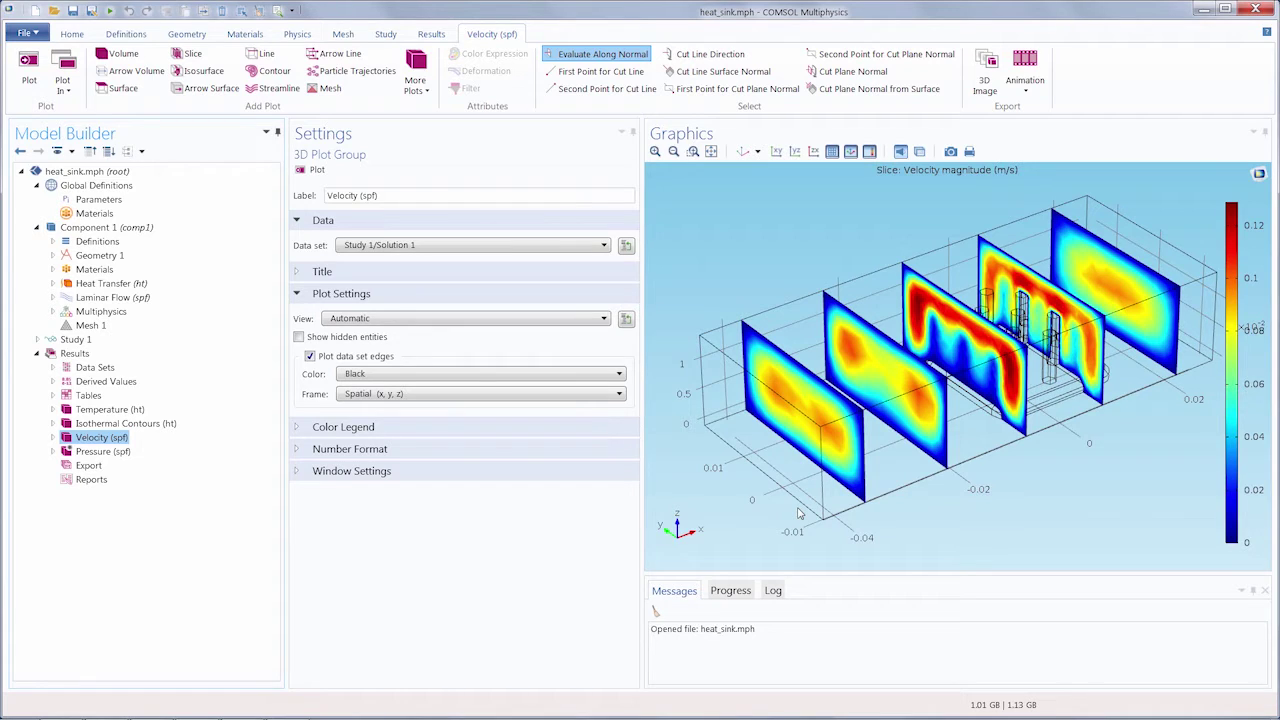
pyautogui.click(103, 451)
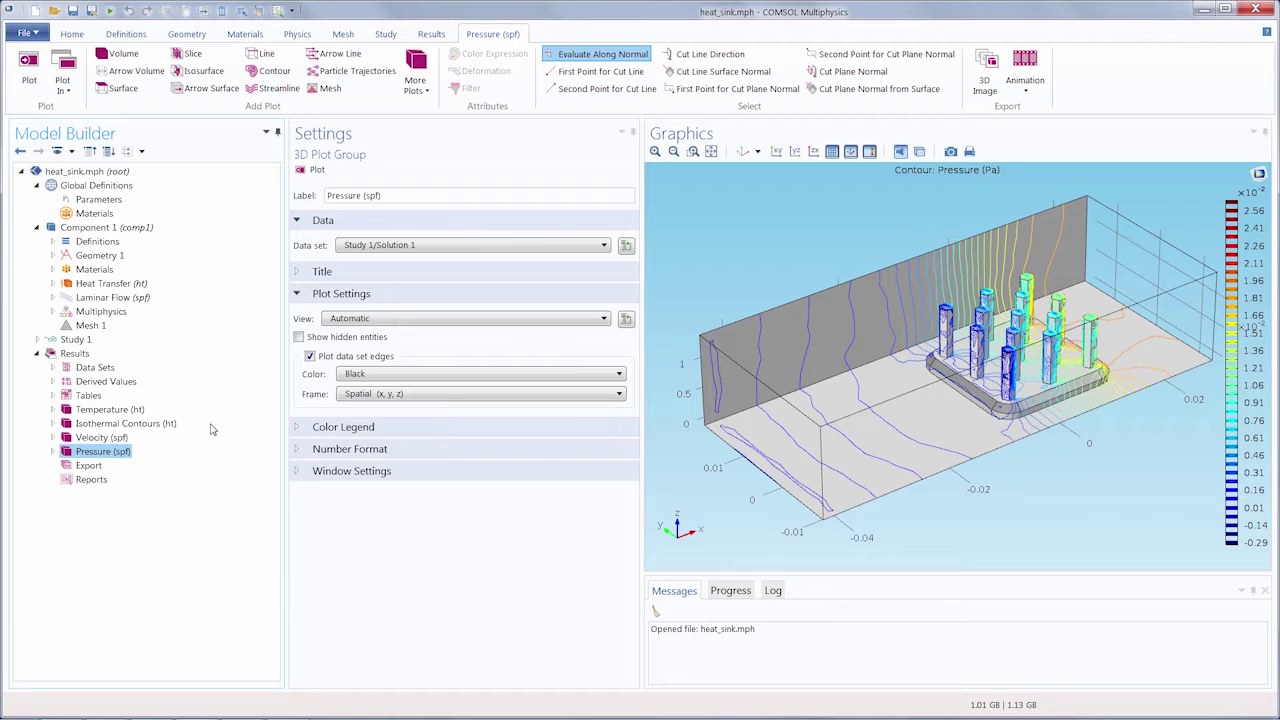
# Delete the Temperature (ht) and Isothermal Contours (ht) plot groups.
pyautogui.click(125, 410)
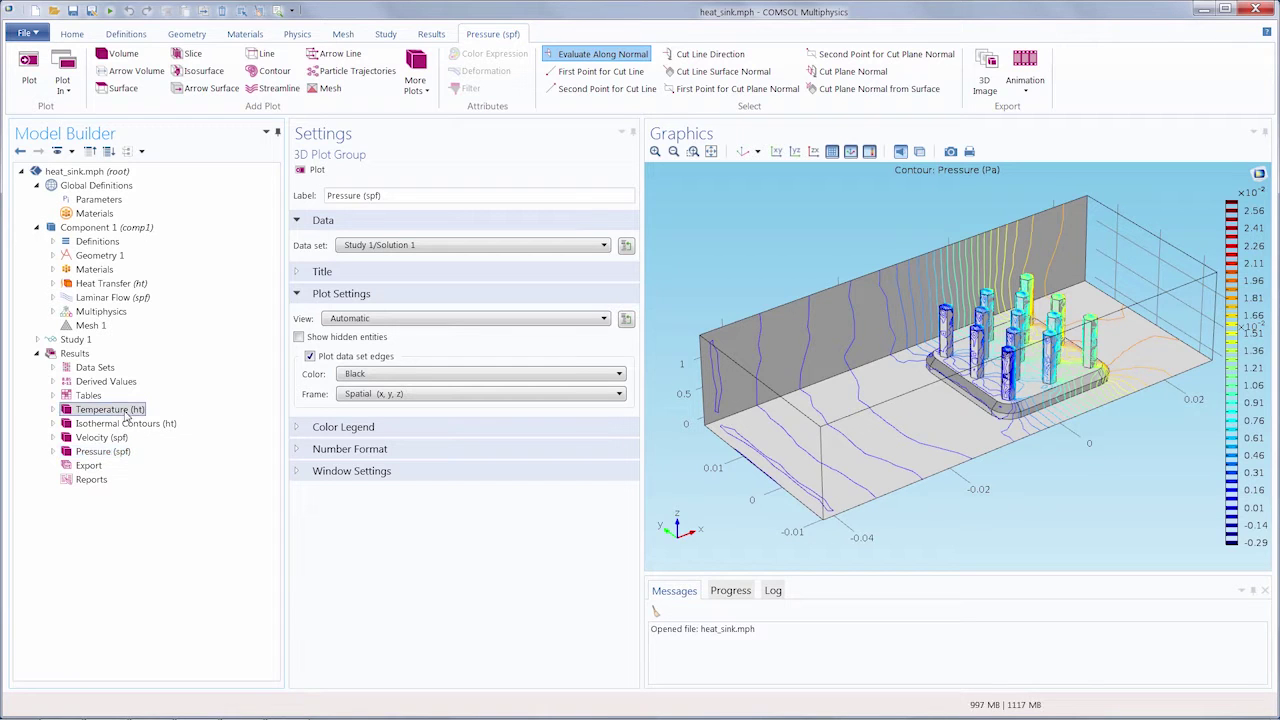
pyautogui.rightClick(125, 410)
pyautogui.click(212, 395)
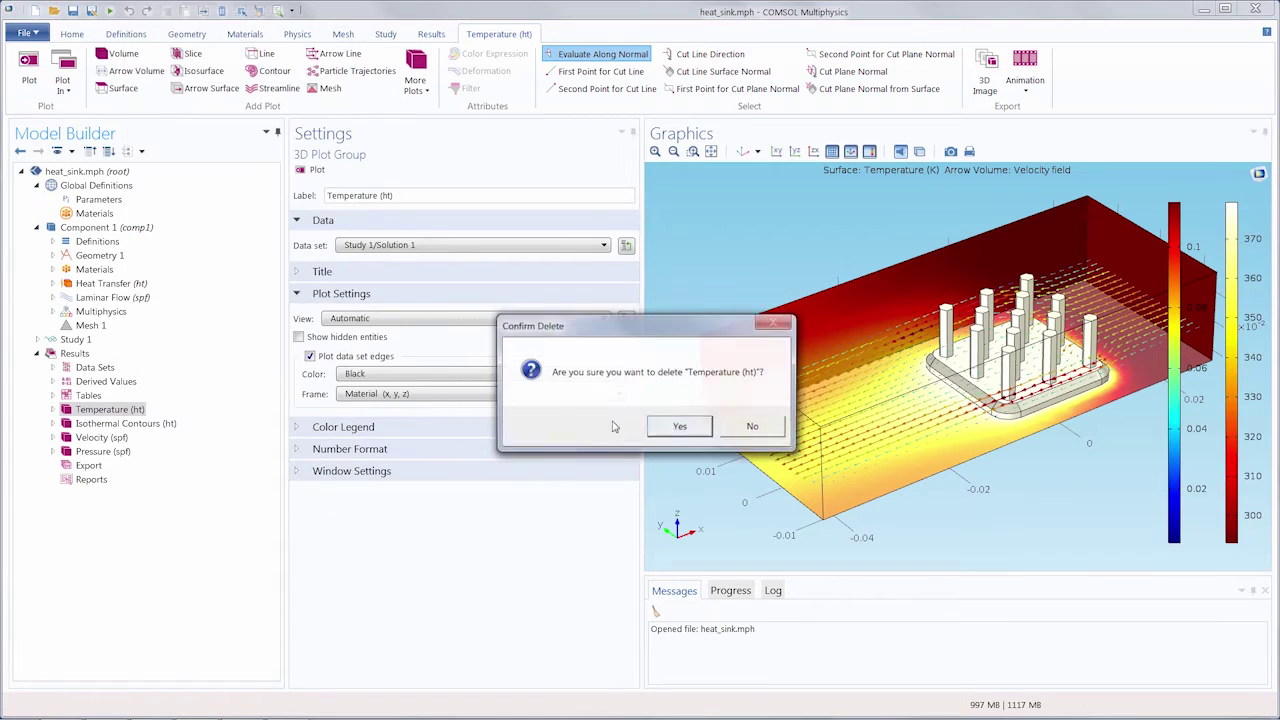
pyautogui.click(685, 428)
pyautogui.click(112, 409)
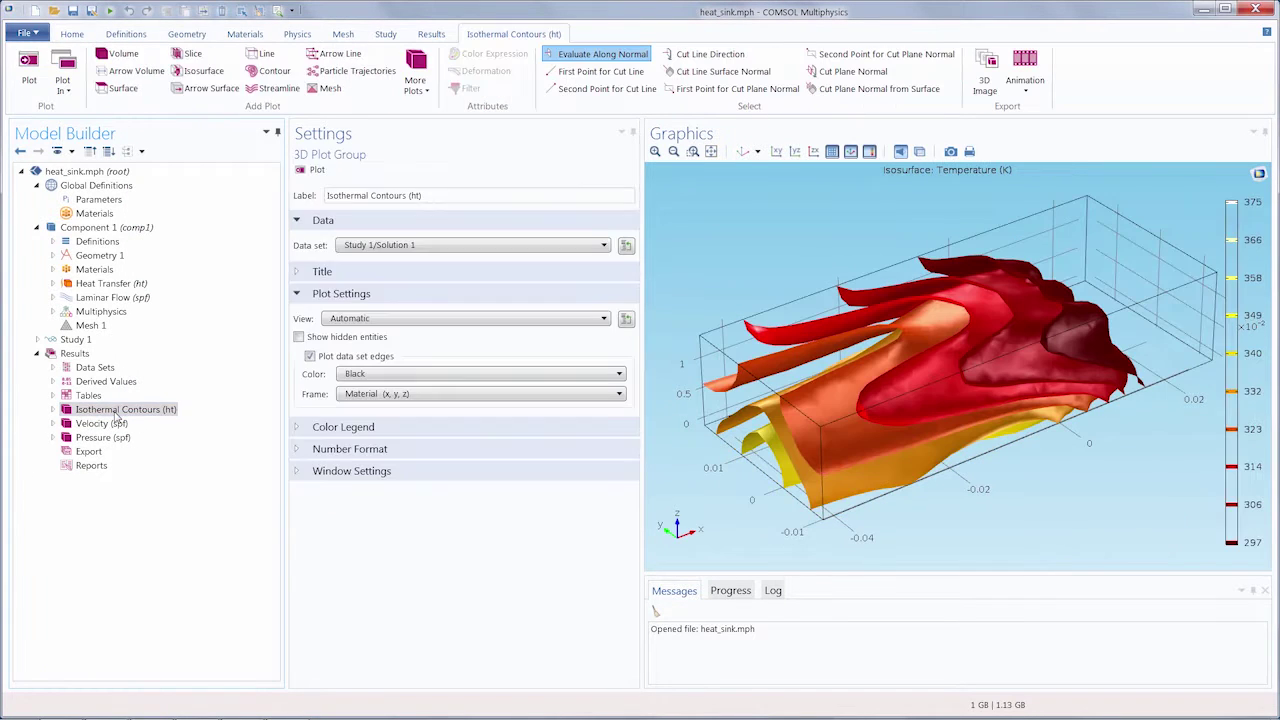
pyautogui.rightClick(115, 410)
pyautogui.click(160, 394)
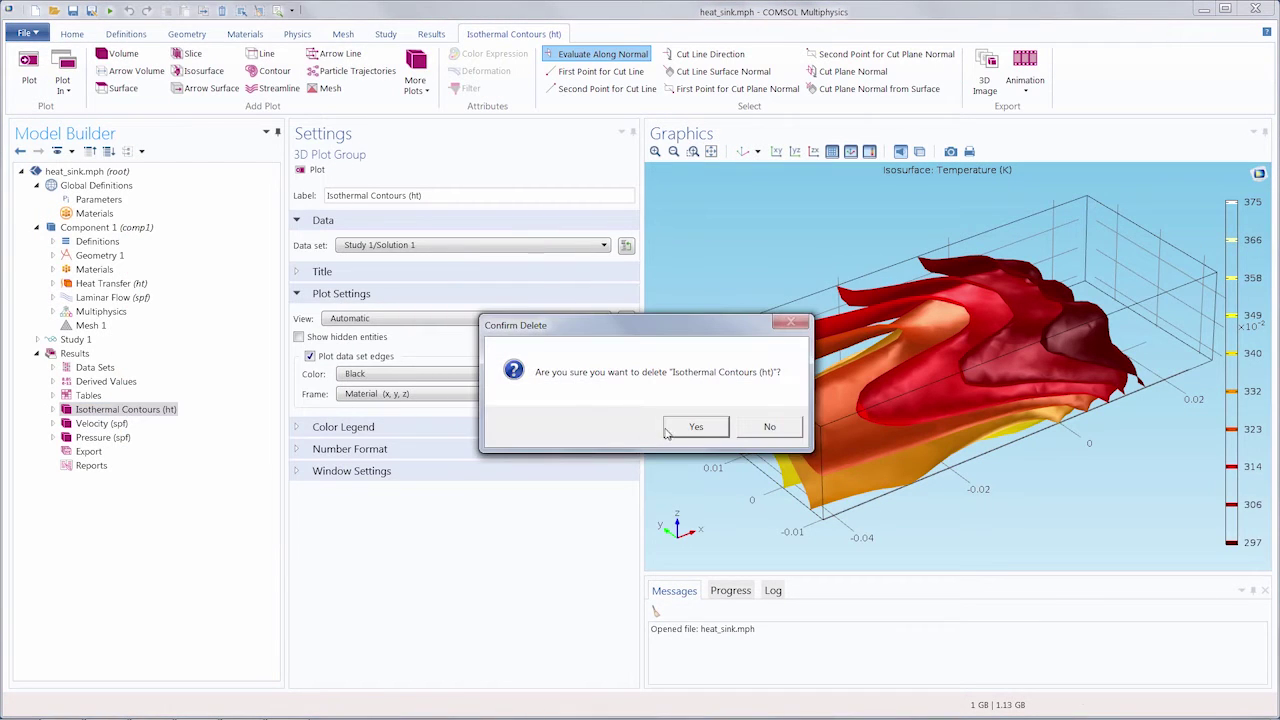
pyautogui.click(692, 428)
# Delete the Velocity (spf) and Pressure (spf) plot groups.
pyautogui.click(102, 410)
pyautogui.rightClick(105, 410)
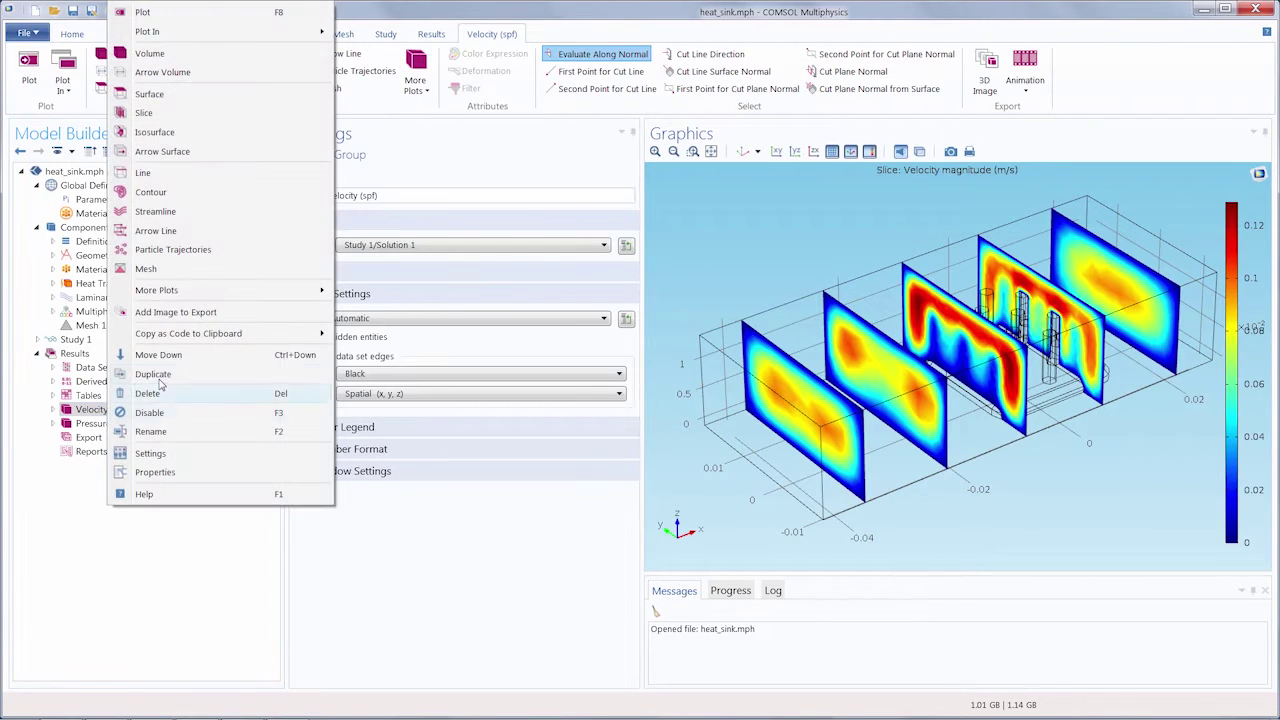
pyautogui.click(160, 394)
pyautogui.click(688, 427)
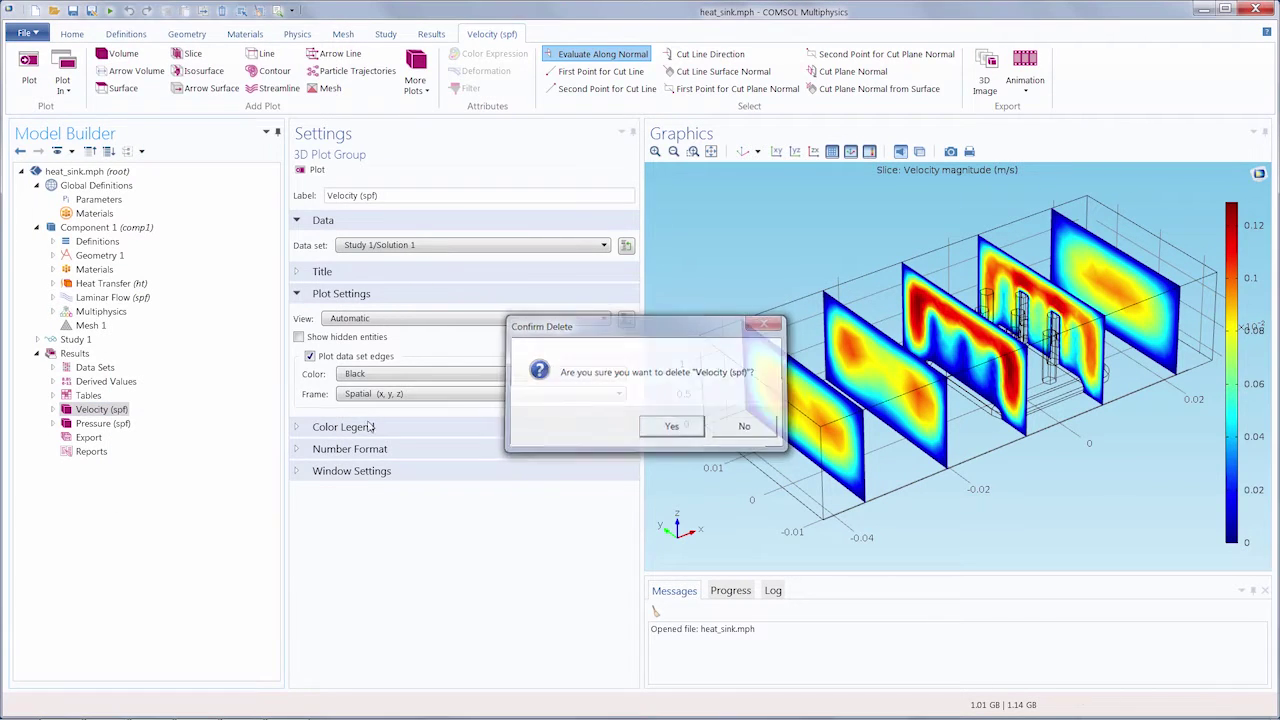
pyautogui.click(104, 410)
pyautogui.rightClick(105, 410)
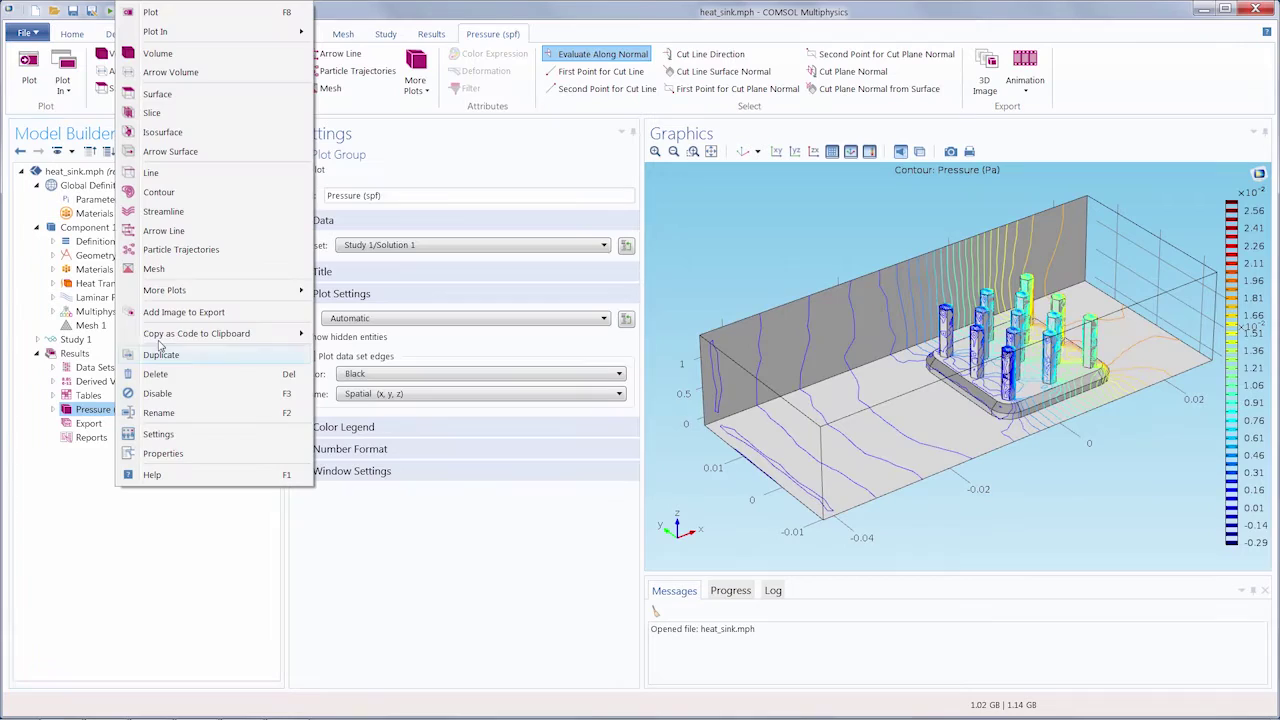
pyautogui.click(160, 394)
pyautogui.click(670, 424)
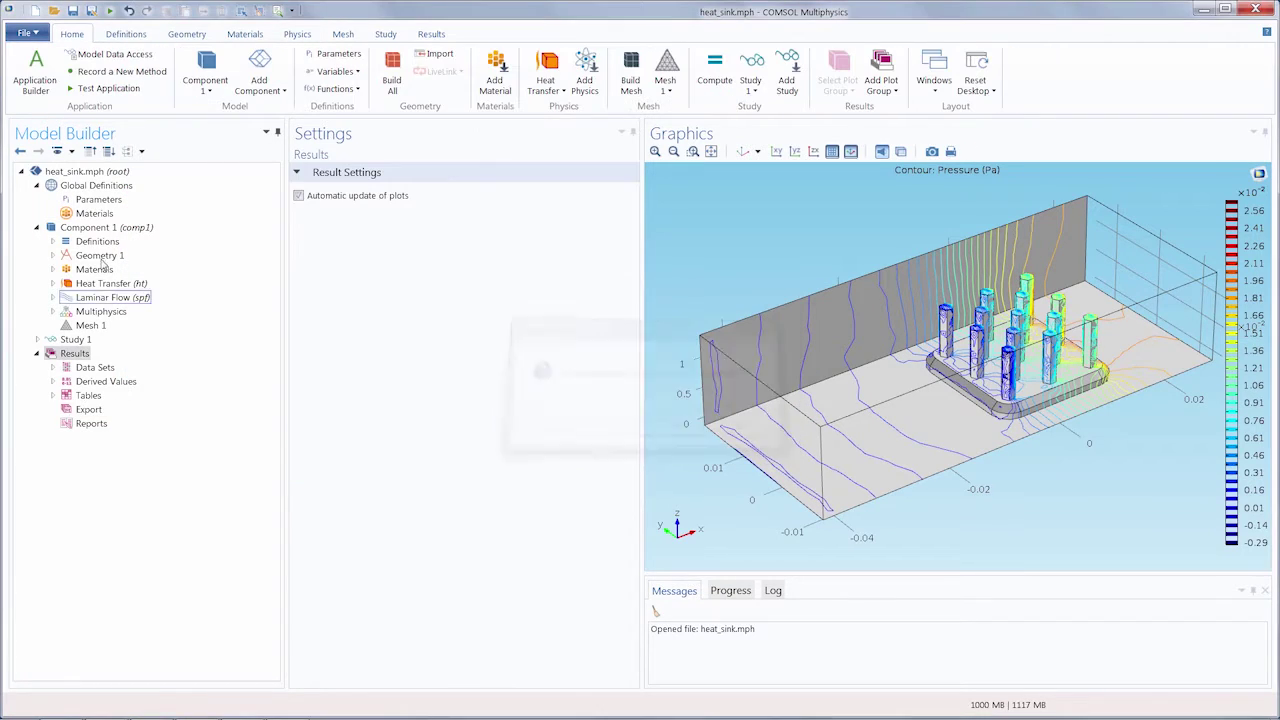
# Remove the Hide Geometric Entities 1 node from Definitions > View 1.
pyautogui.click(52, 241)
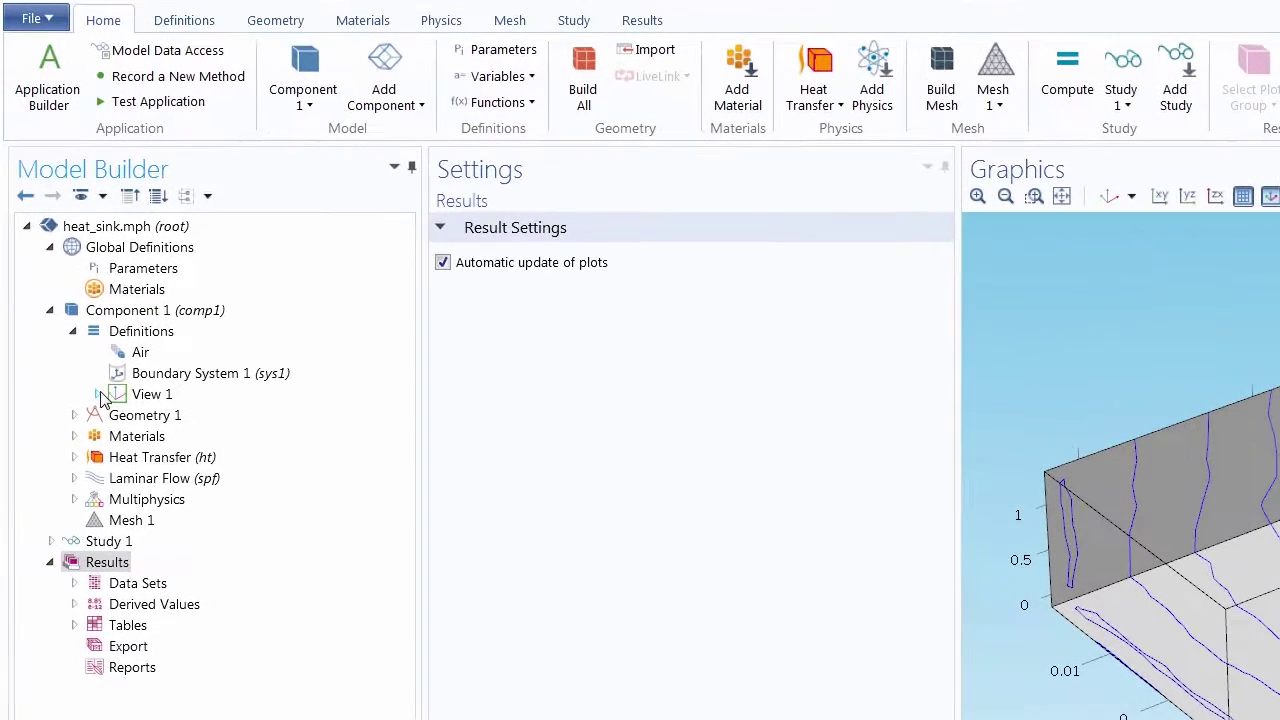
pyautogui.click(67, 283)
pyautogui.click(110, 311)
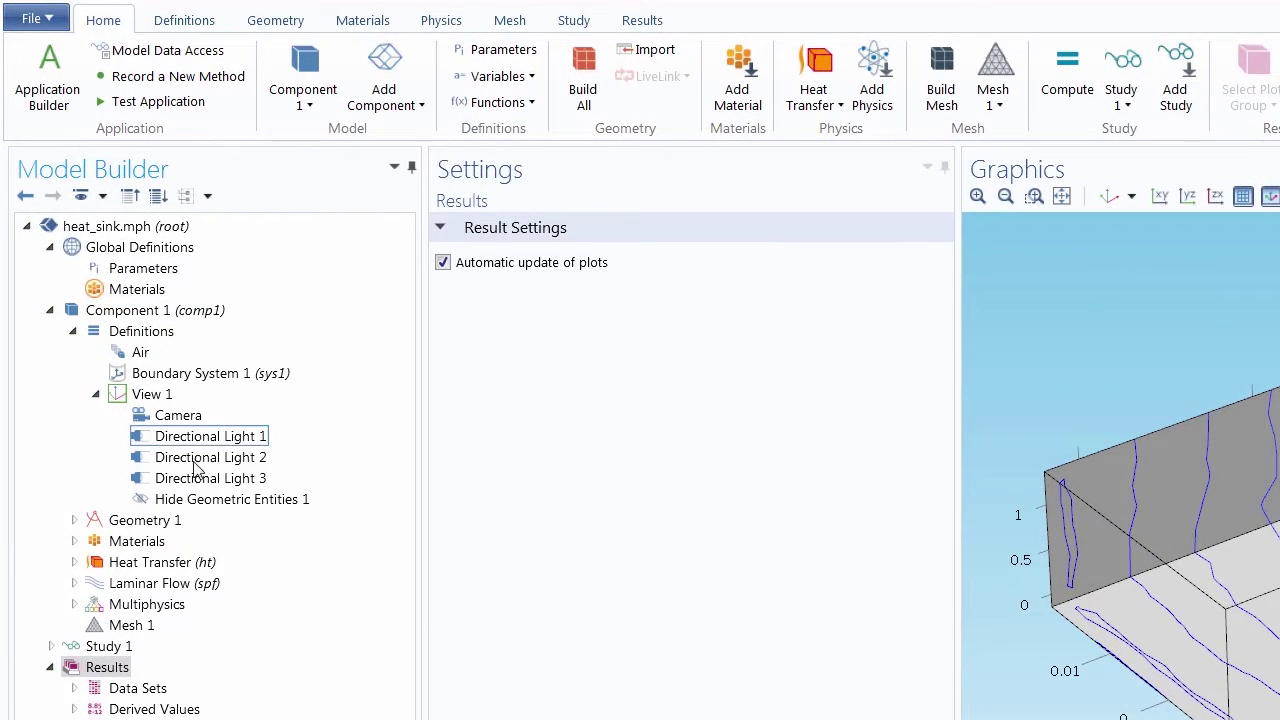
pyautogui.rightClick(273, 506)
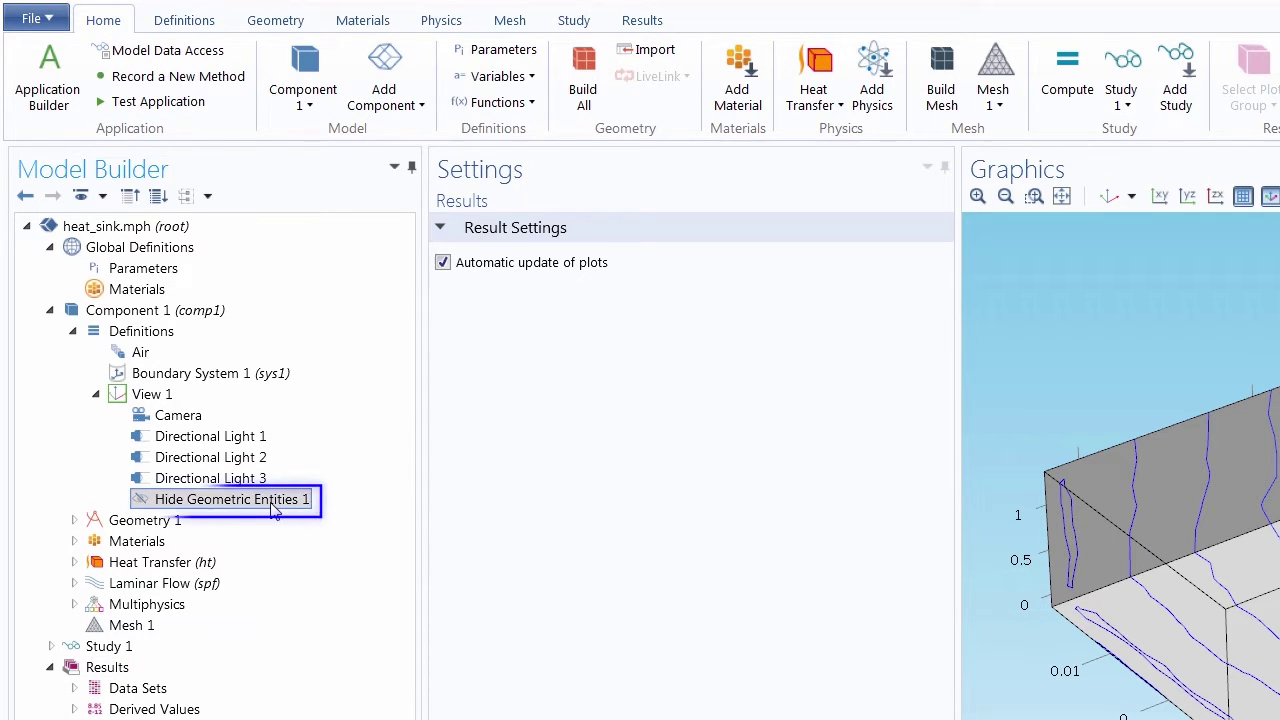
pyautogui.click(300, 553)
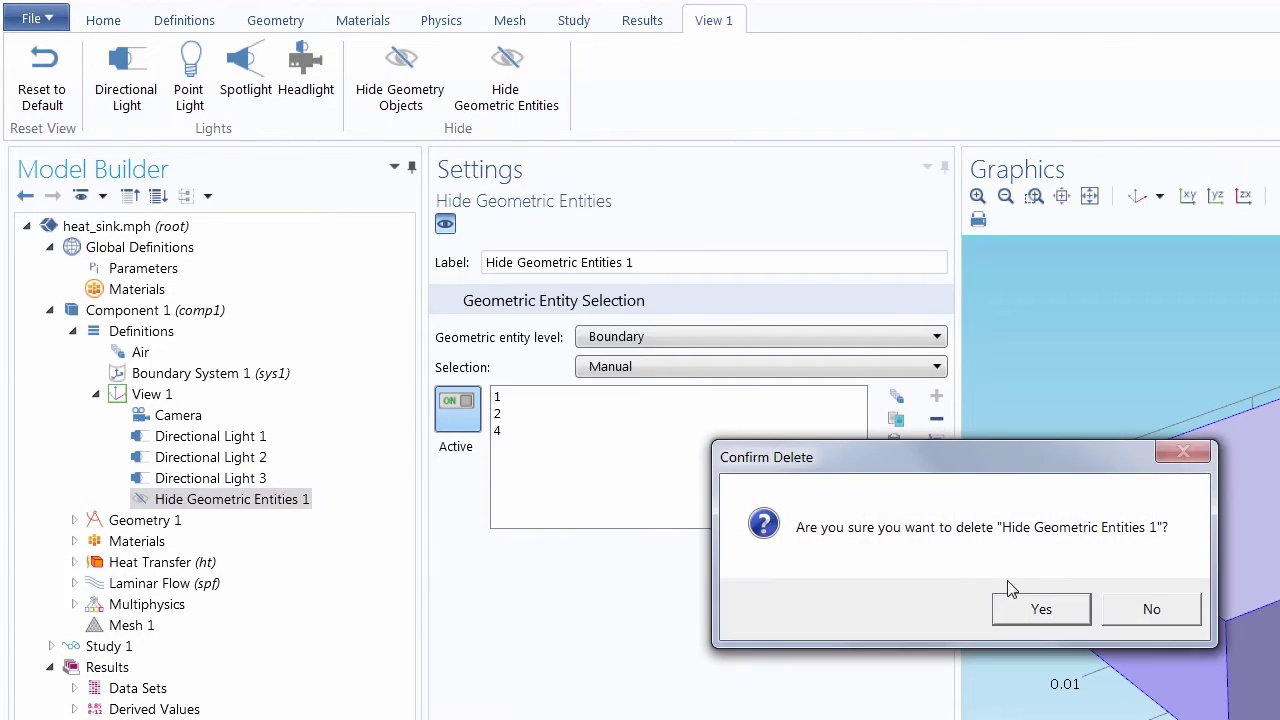
pyautogui.click(1022, 610)
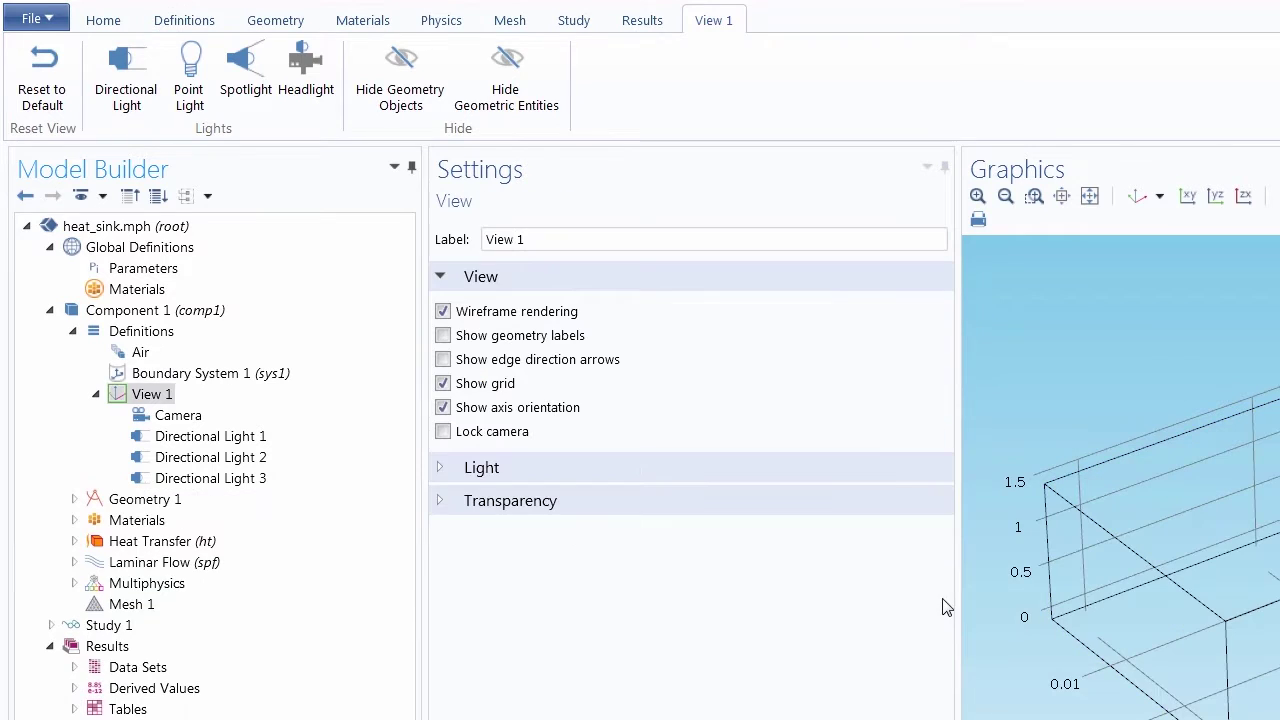
pyautogui.click(97, 395)
pyautogui.click(73, 331)
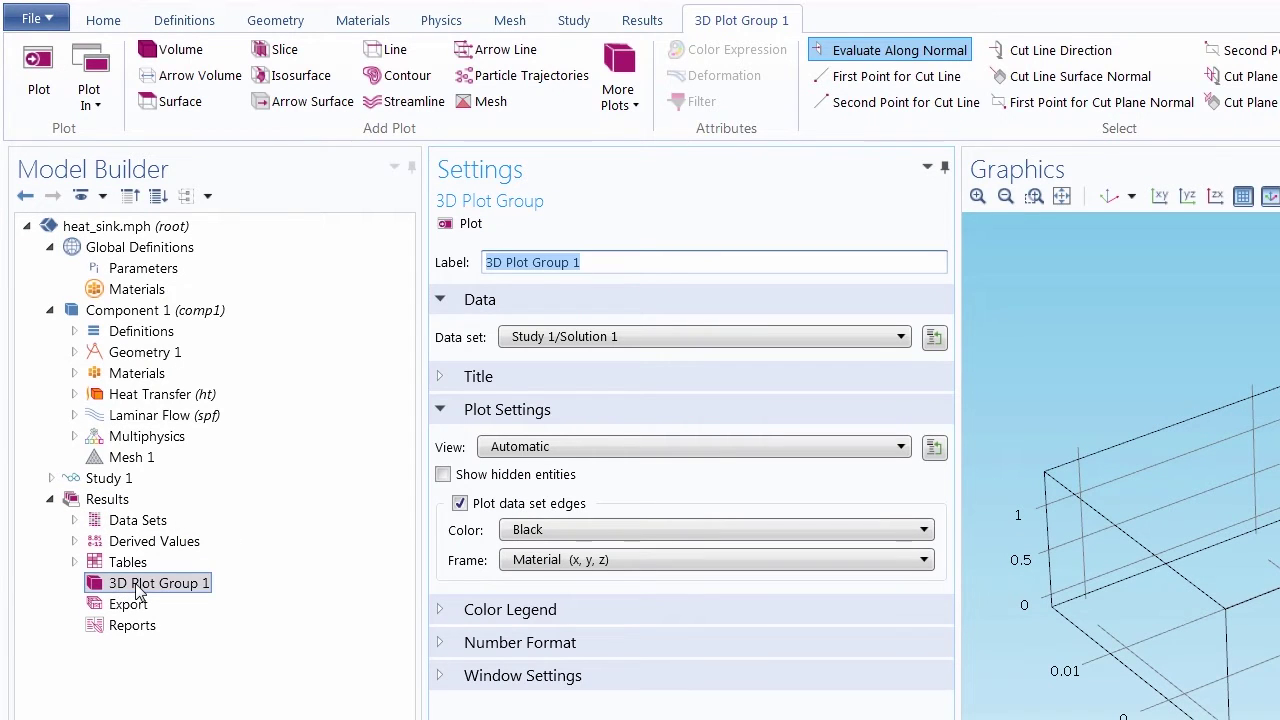
# Add a Surface plot to 3D Plot Group 1 and plot temperature T, about 300-370 K.
pyautogui.rightClick(140, 585)
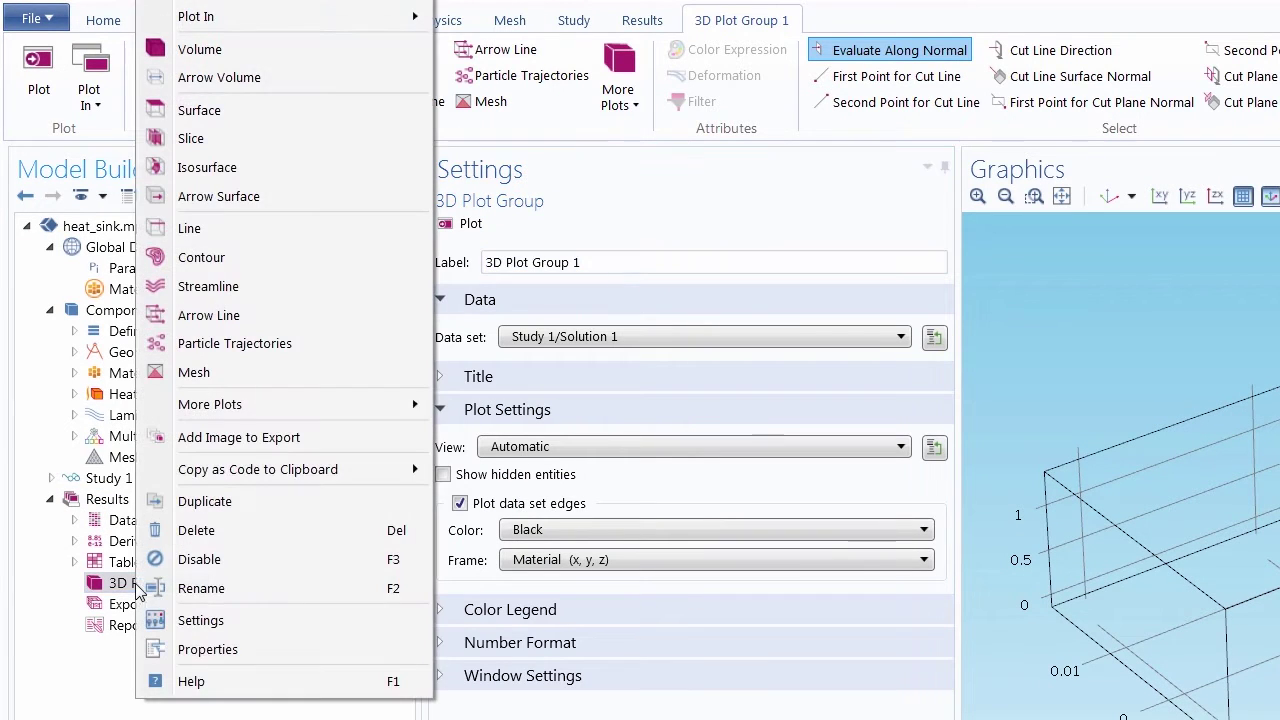
pyautogui.click(249, 111)
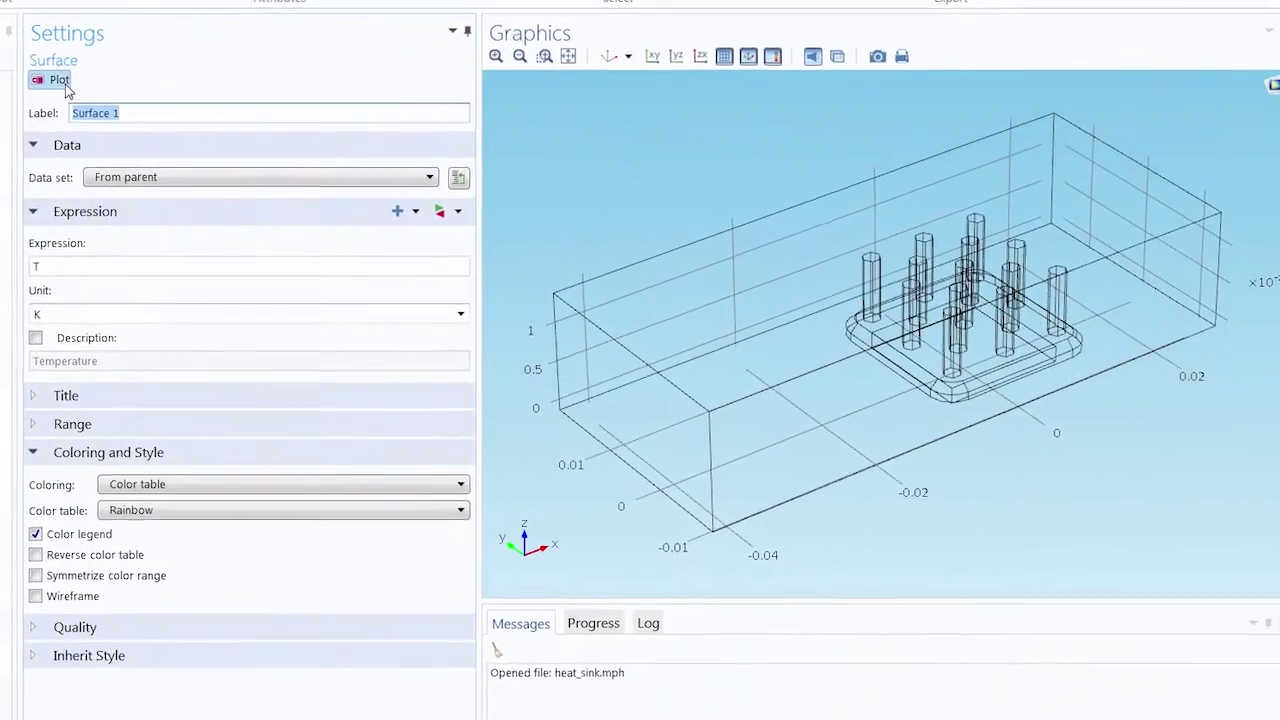
pyautogui.click(45, 80)
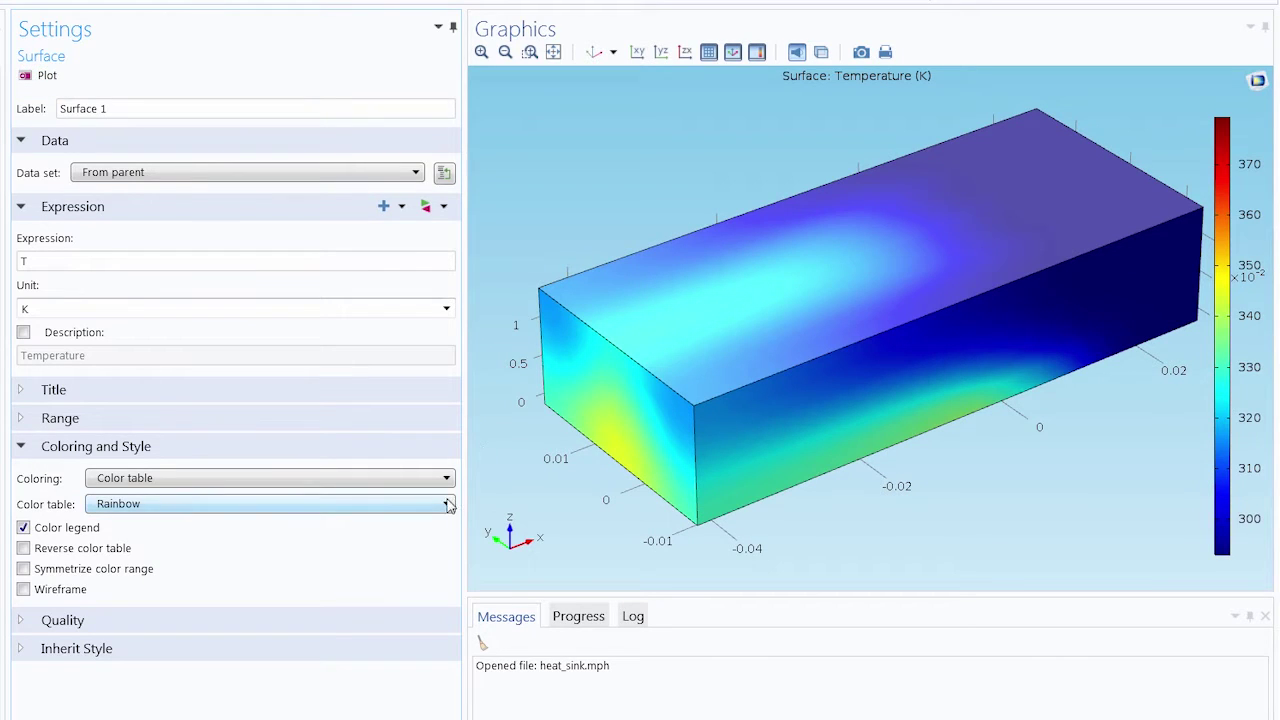
# Recolor the Surface 1 temperature plot with the ThermalLight color table.
pyautogui.click(210, 508)
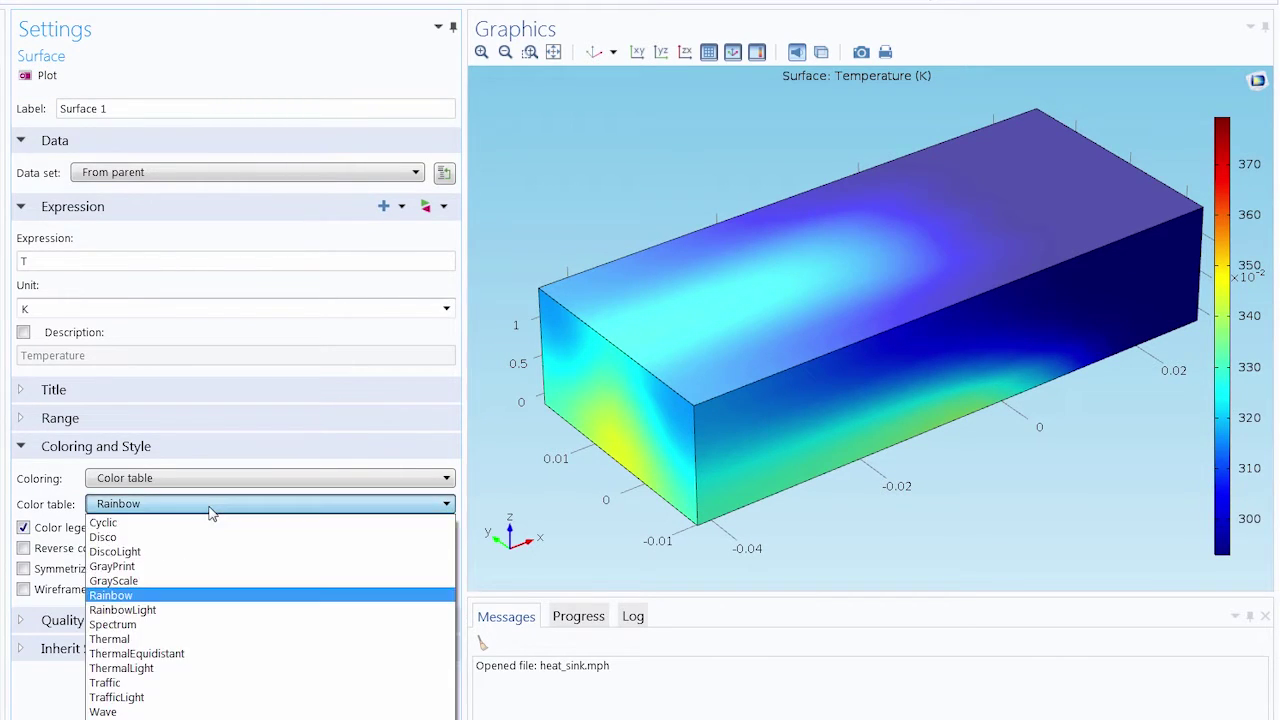
pyautogui.click(155, 668)
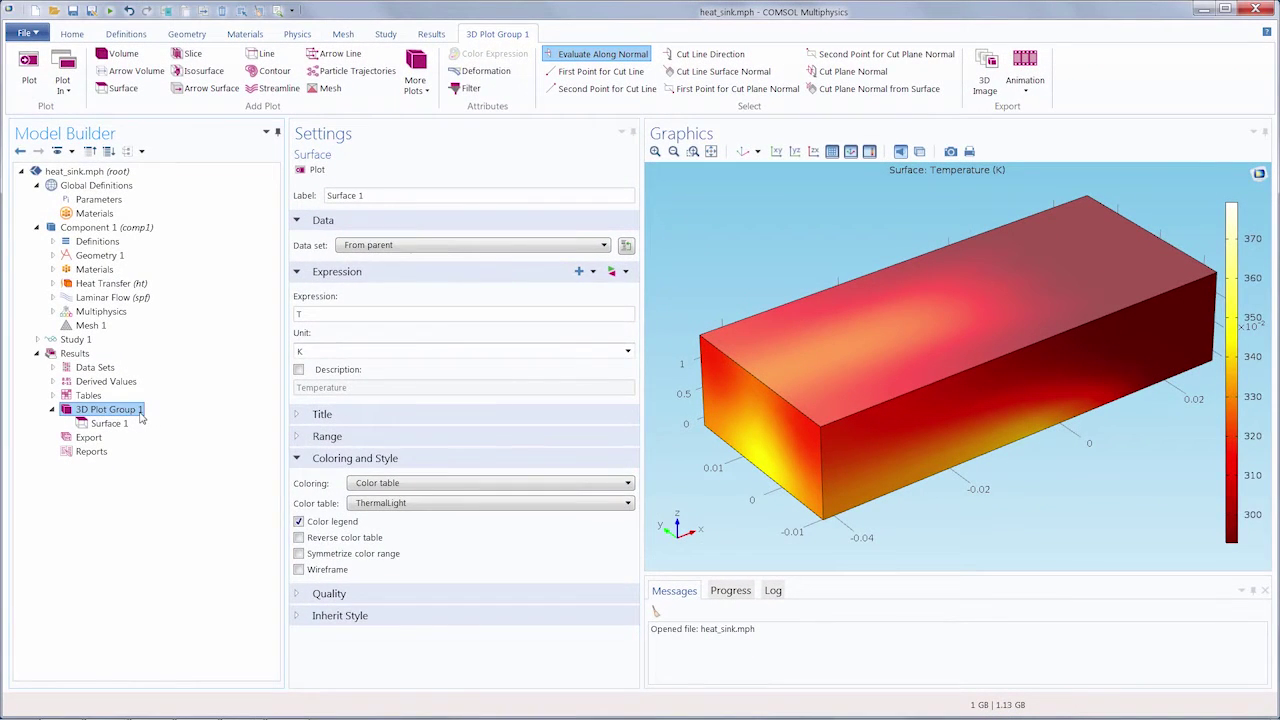
pyautogui.click(140, 411)
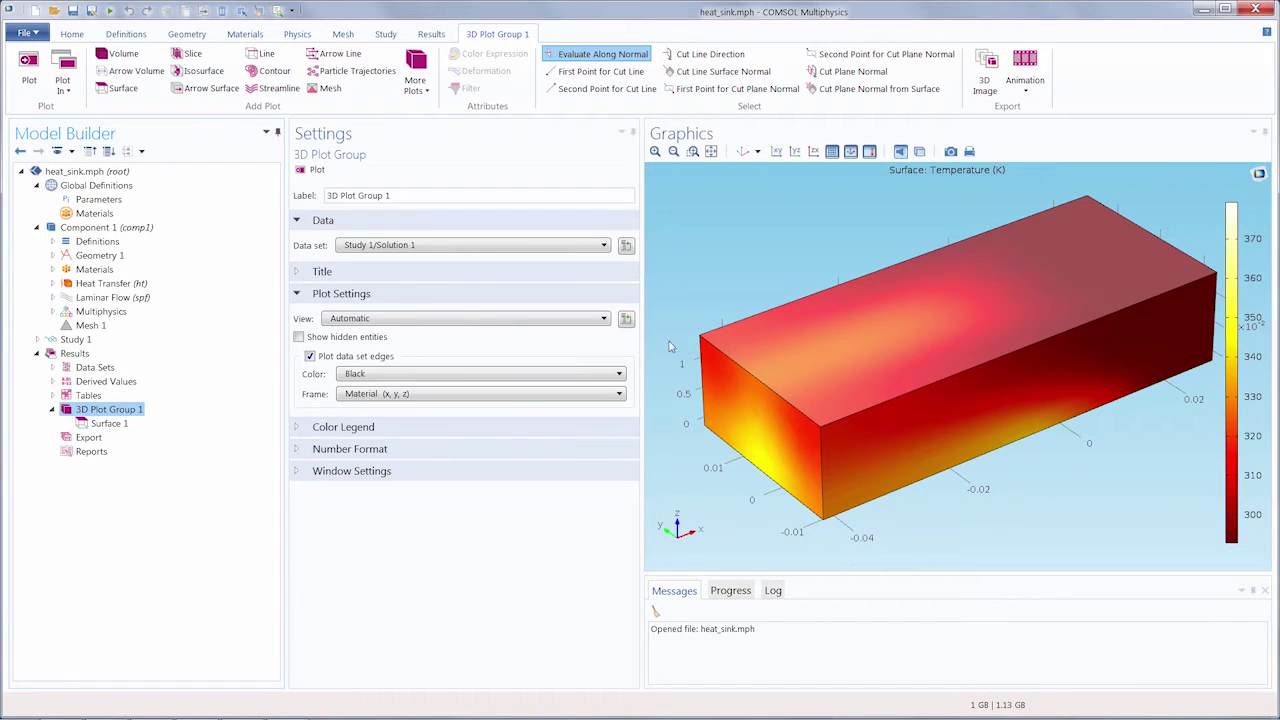
# Go to the plot's View 1 and add a Hide Geometric Entities node to it.
pyautogui.click(626, 318)
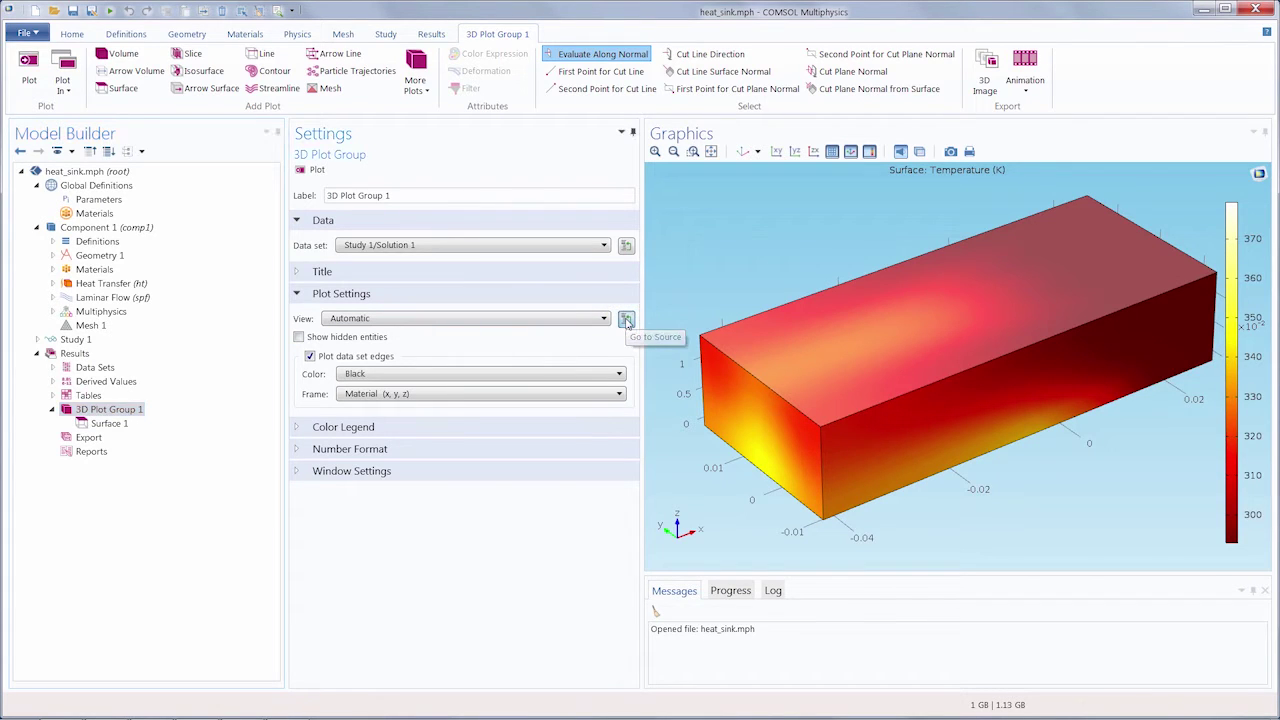
pyautogui.click(626, 318)
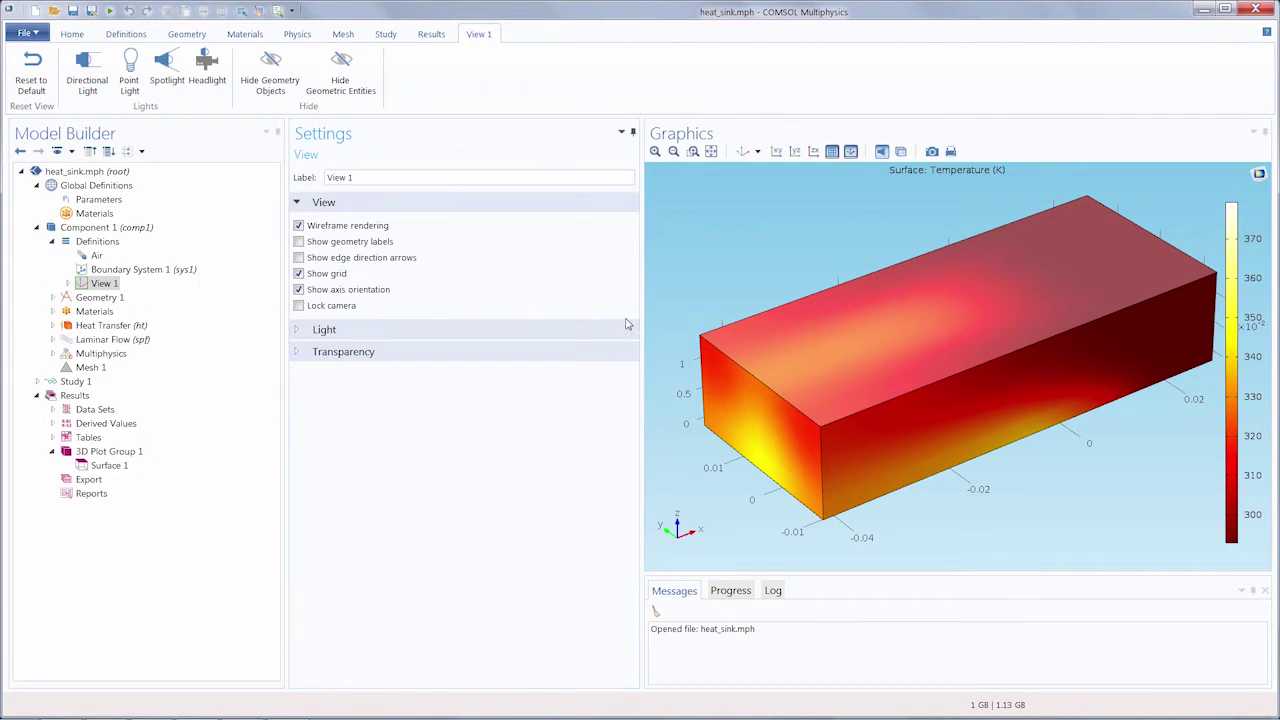
pyautogui.click(67, 283)
pyautogui.rightClick(110, 286)
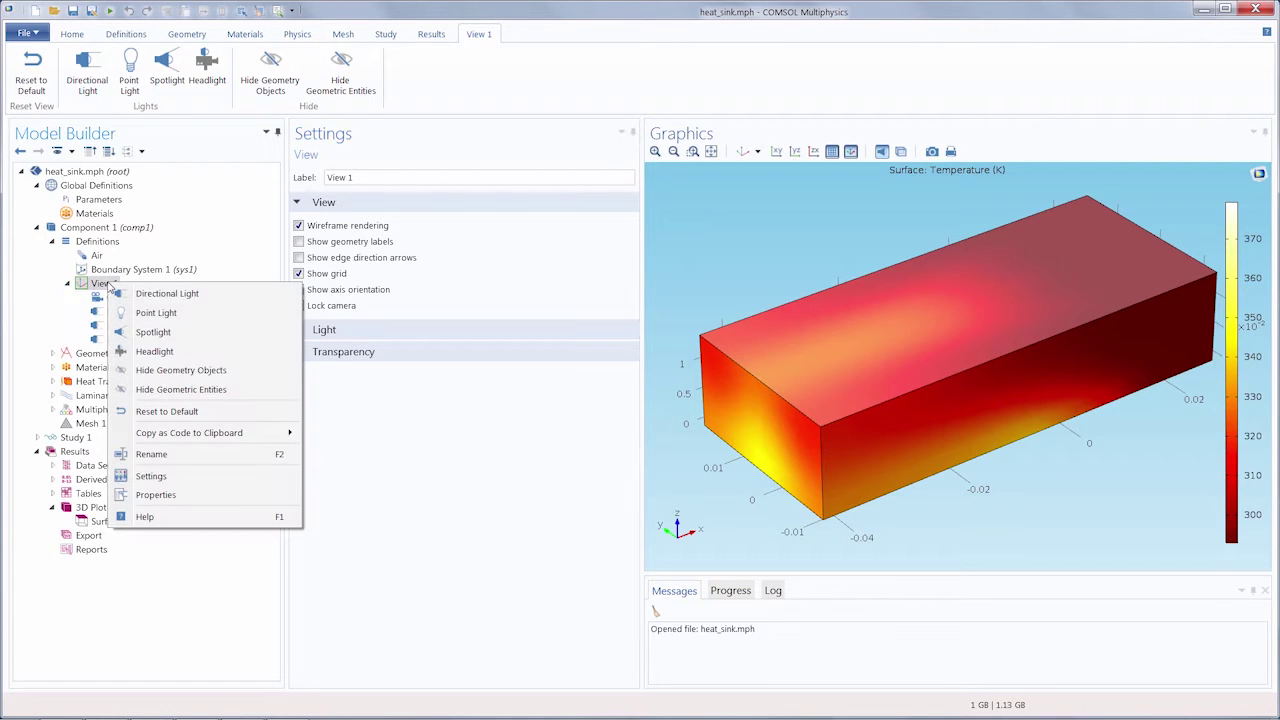
pyautogui.click(213, 390)
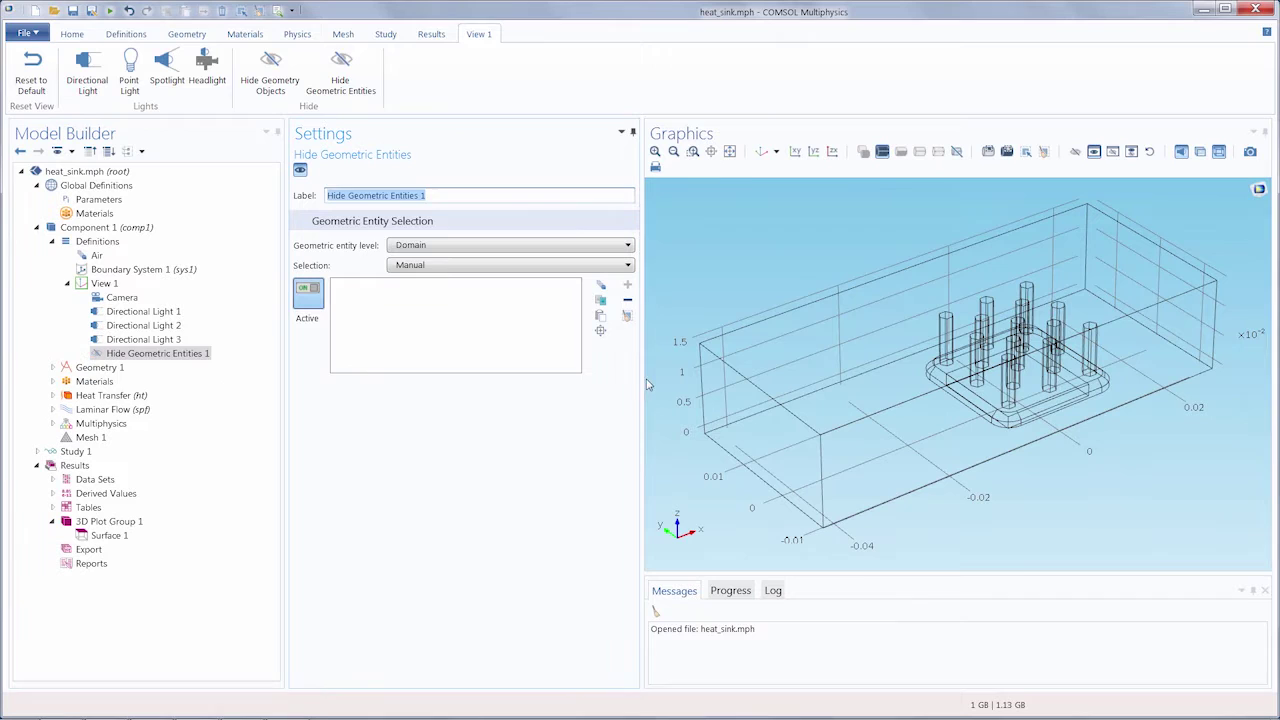
# Set the hiding level to Boundary and select boundaries 1, 2, 4 and 121.
pyautogui.click(447, 247)
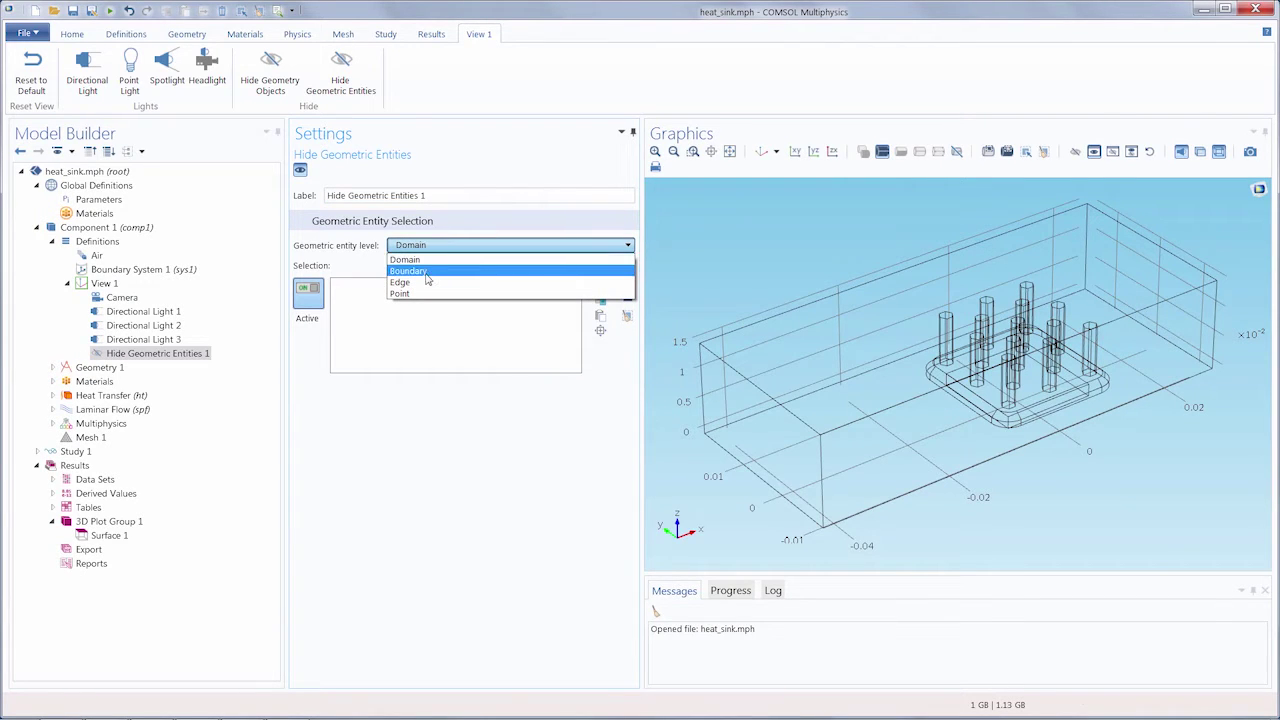
pyautogui.click(426, 280)
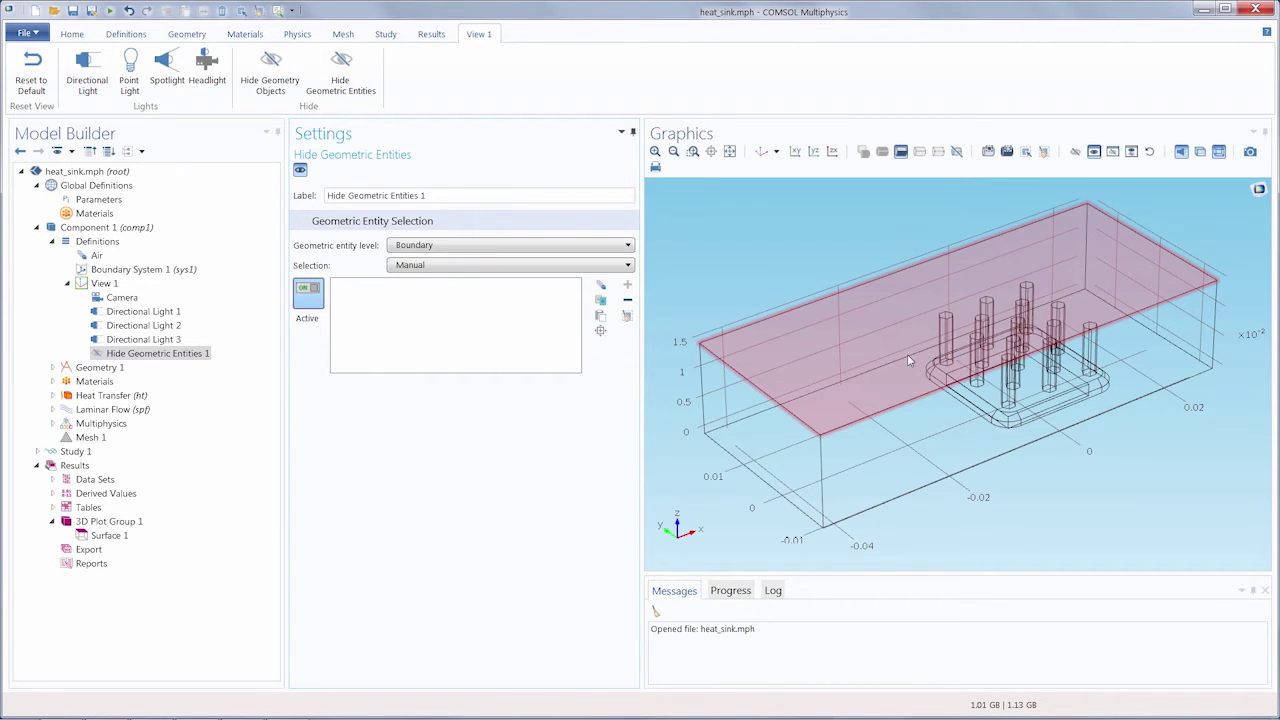
pyautogui.click(907, 360)
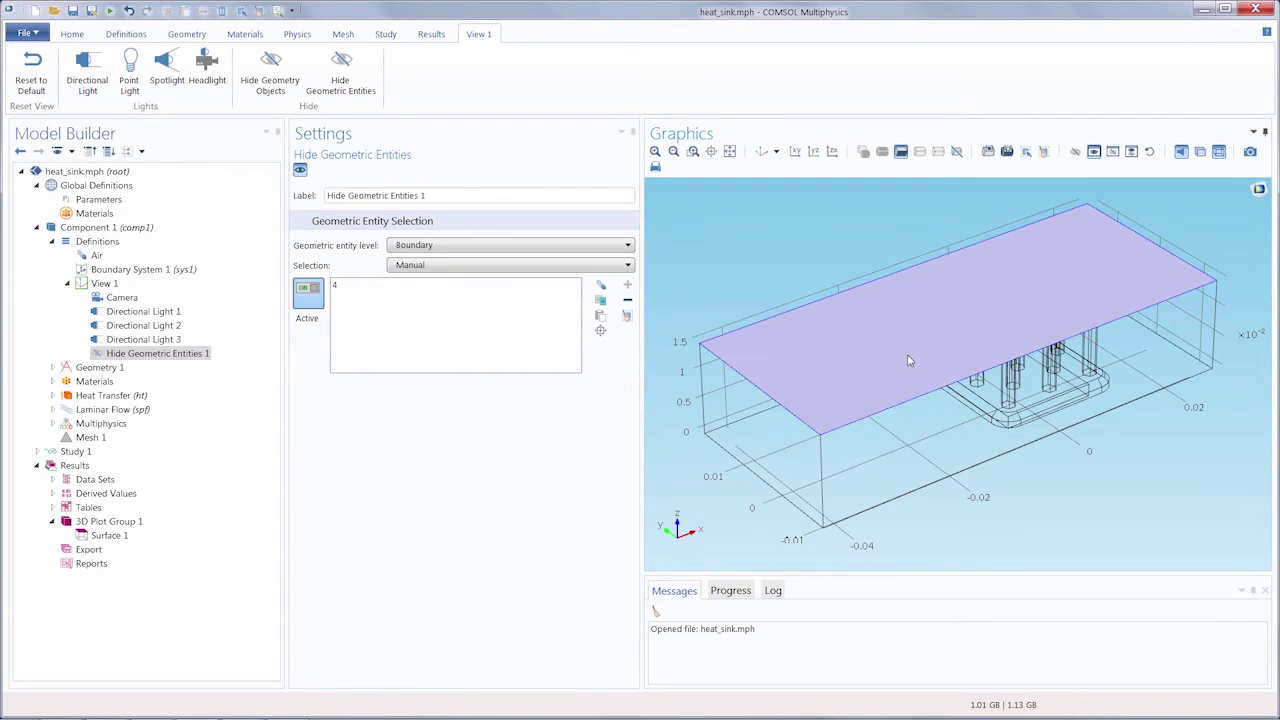
pyautogui.click(910, 468)
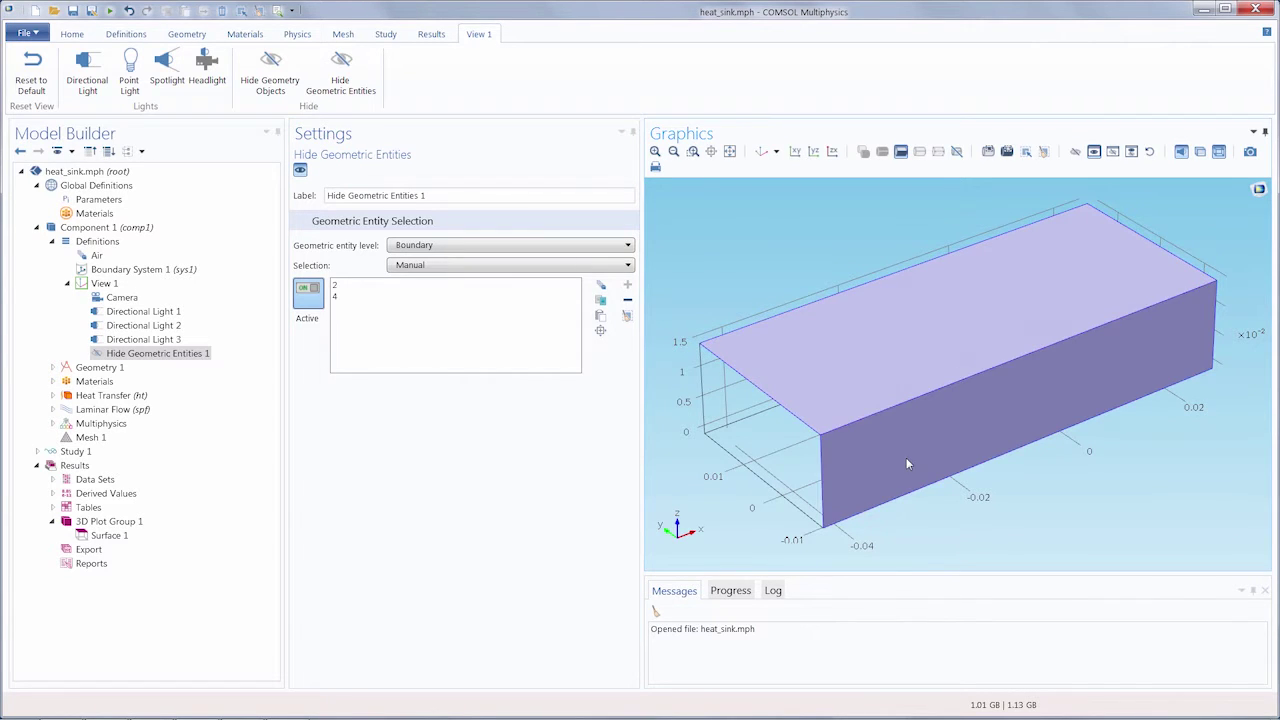
pyautogui.click(766, 452)
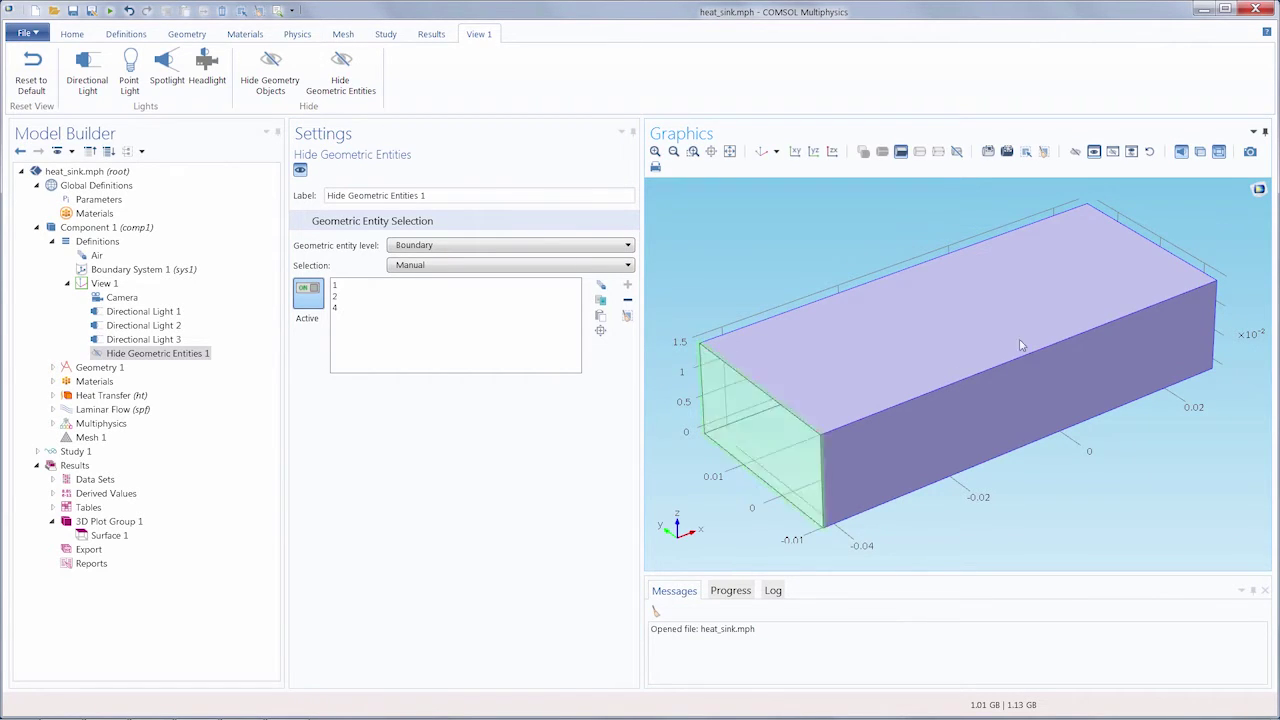
pyautogui.click(1147, 278)
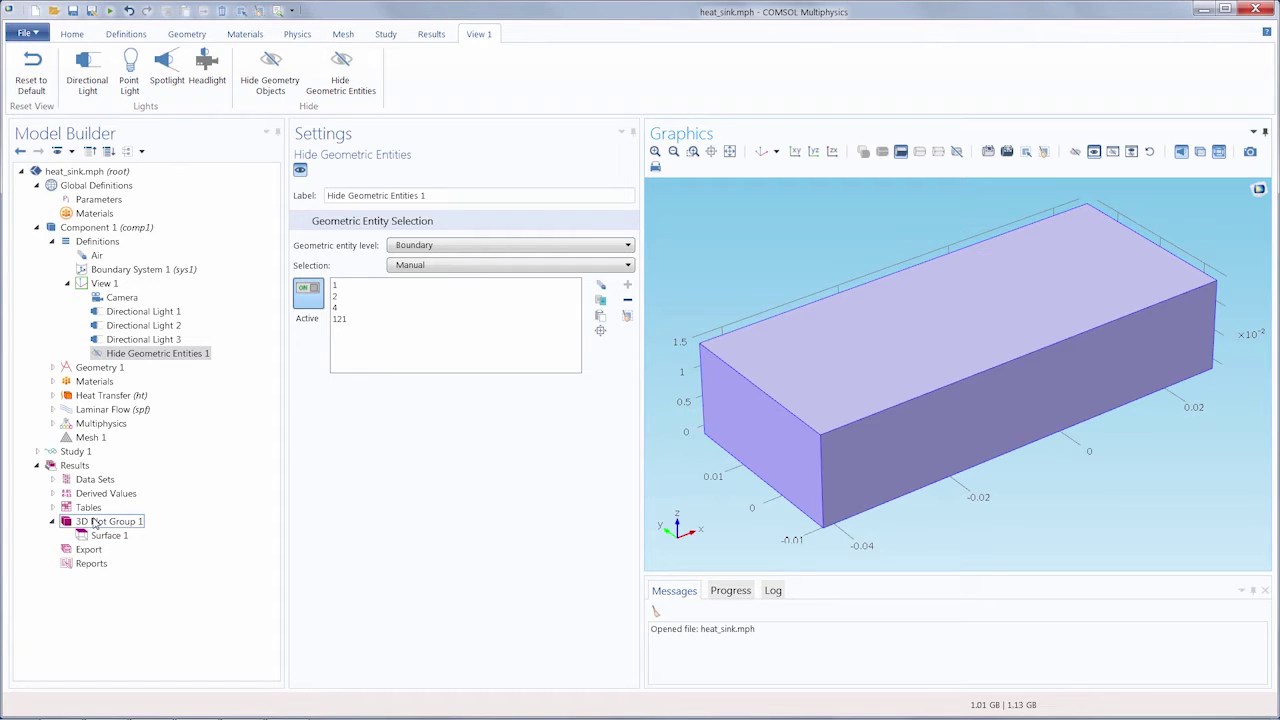
# Show the temperature plot with hidden walls and turn off its grid.
pyautogui.click(93, 522)
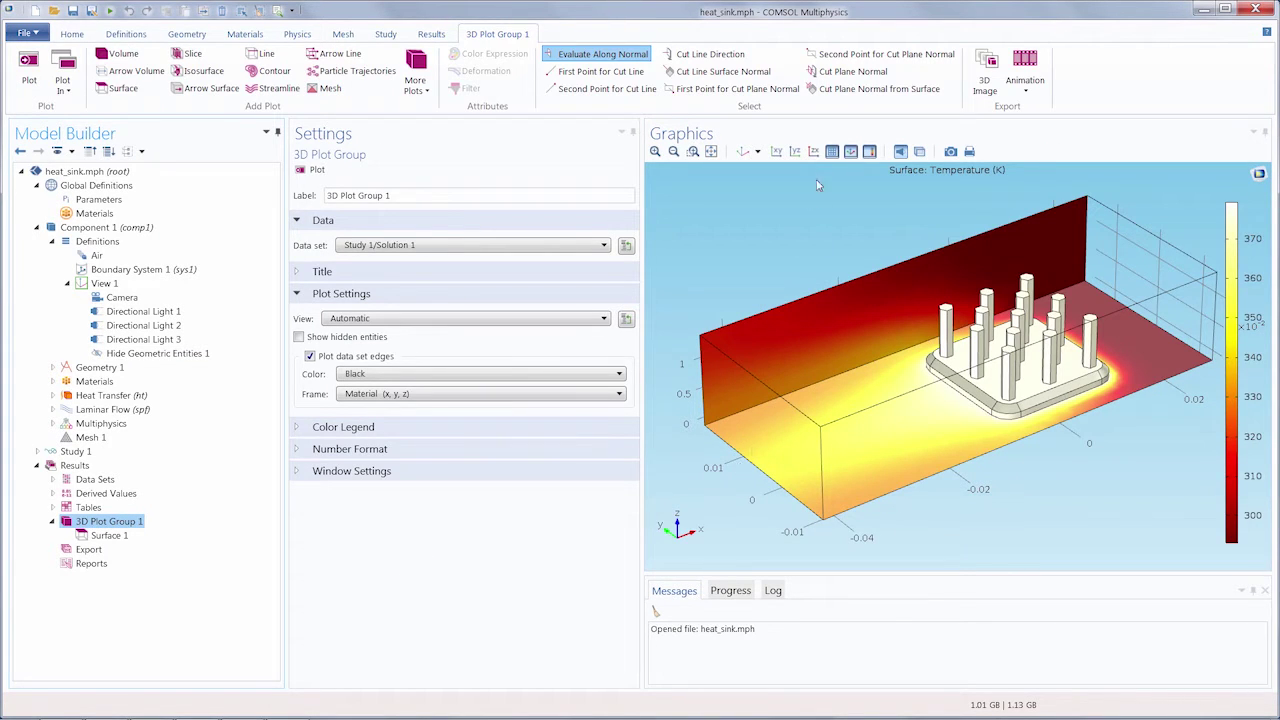
pyautogui.click(832, 152)
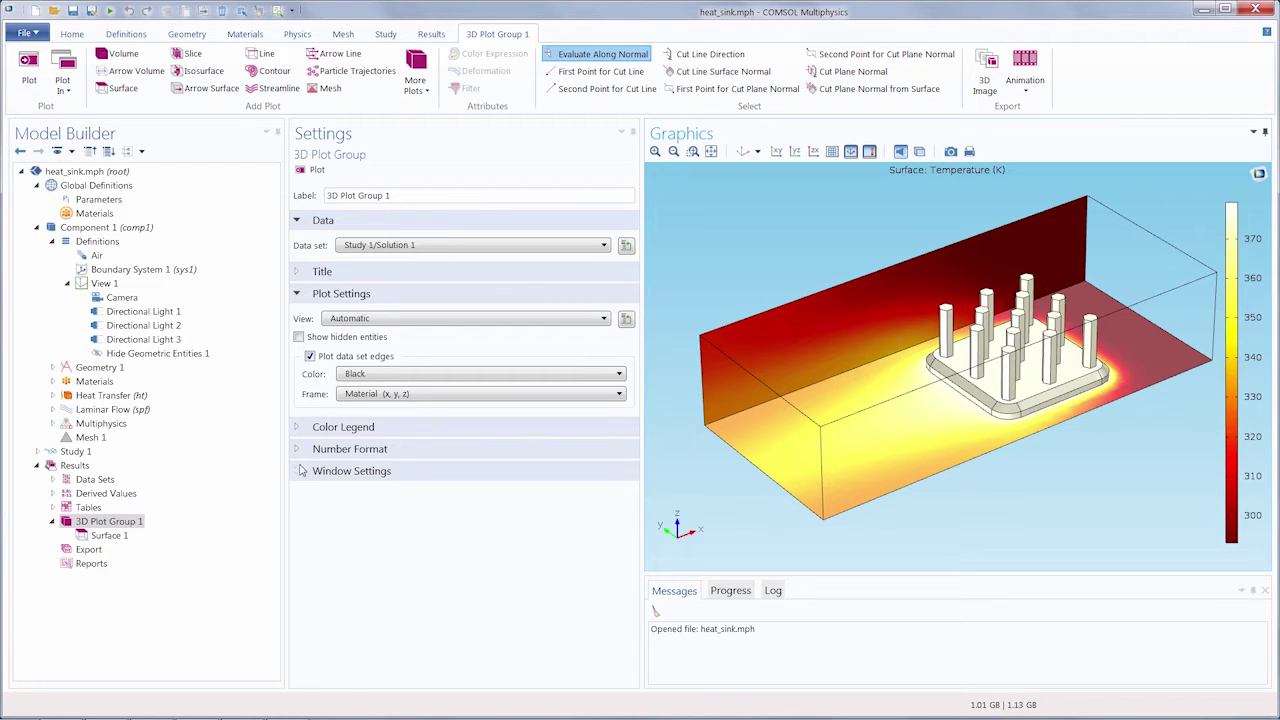
pyautogui.click(139, 539)
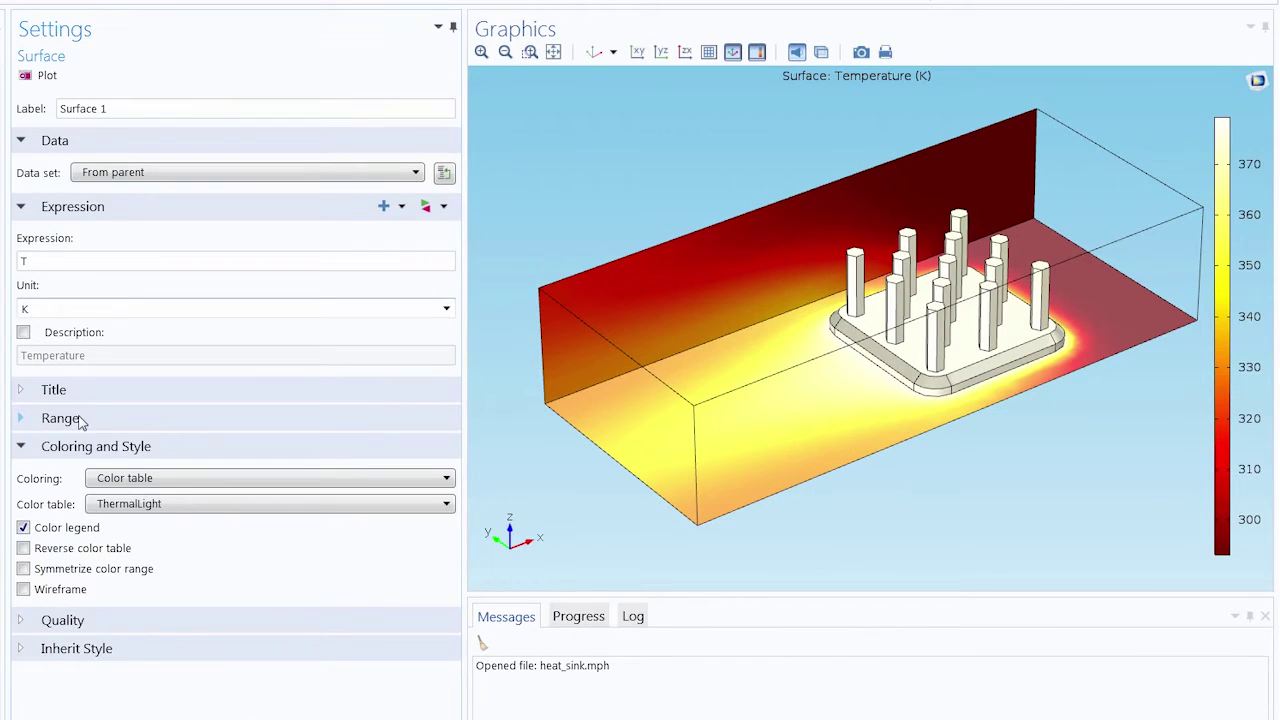
# Try a manual color range, moving the maximum to 350 and 325, then back to 379.2146.
pyautogui.click(82, 420)
pyautogui.click(37, 452)
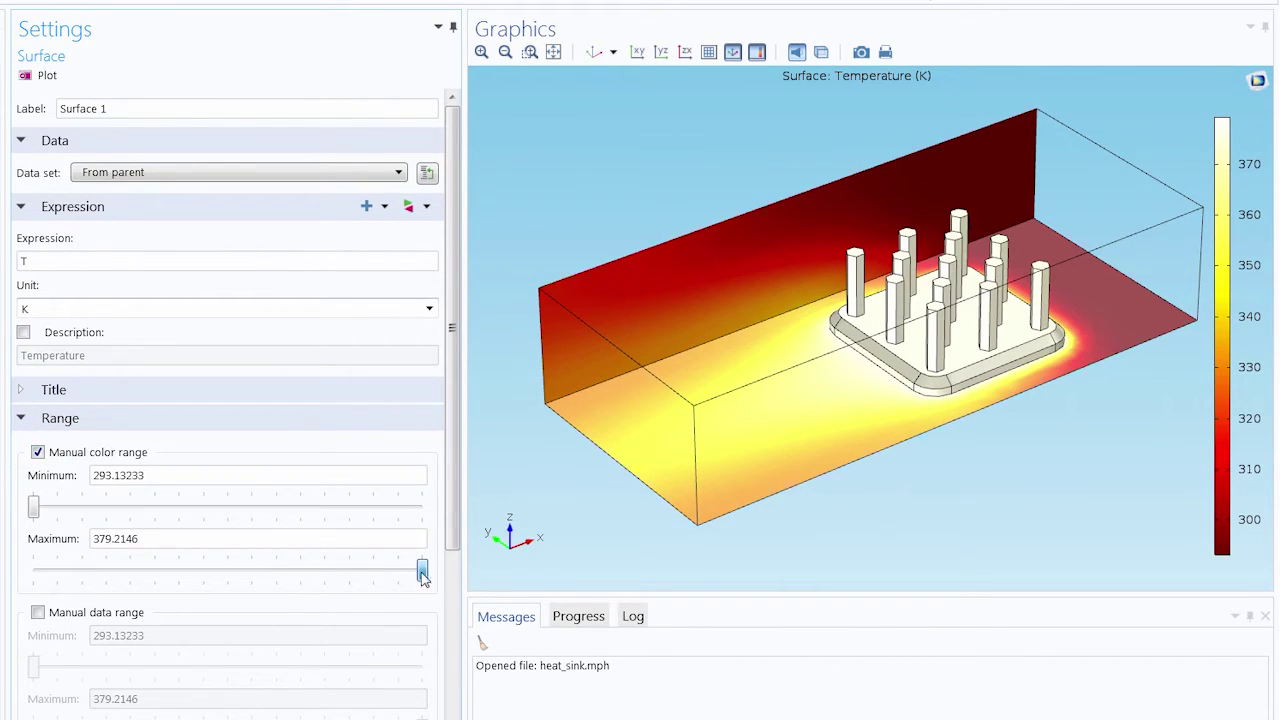
pyautogui.moveTo(423, 578)
pyautogui.mouseDown()
pyautogui.moveTo(196, 583)
pyautogui.moveTo(424, 576)
pyautogui.mouseUp()
pyautogui.moveTo(422, 575); pyautogui.dragTo(197, 583)
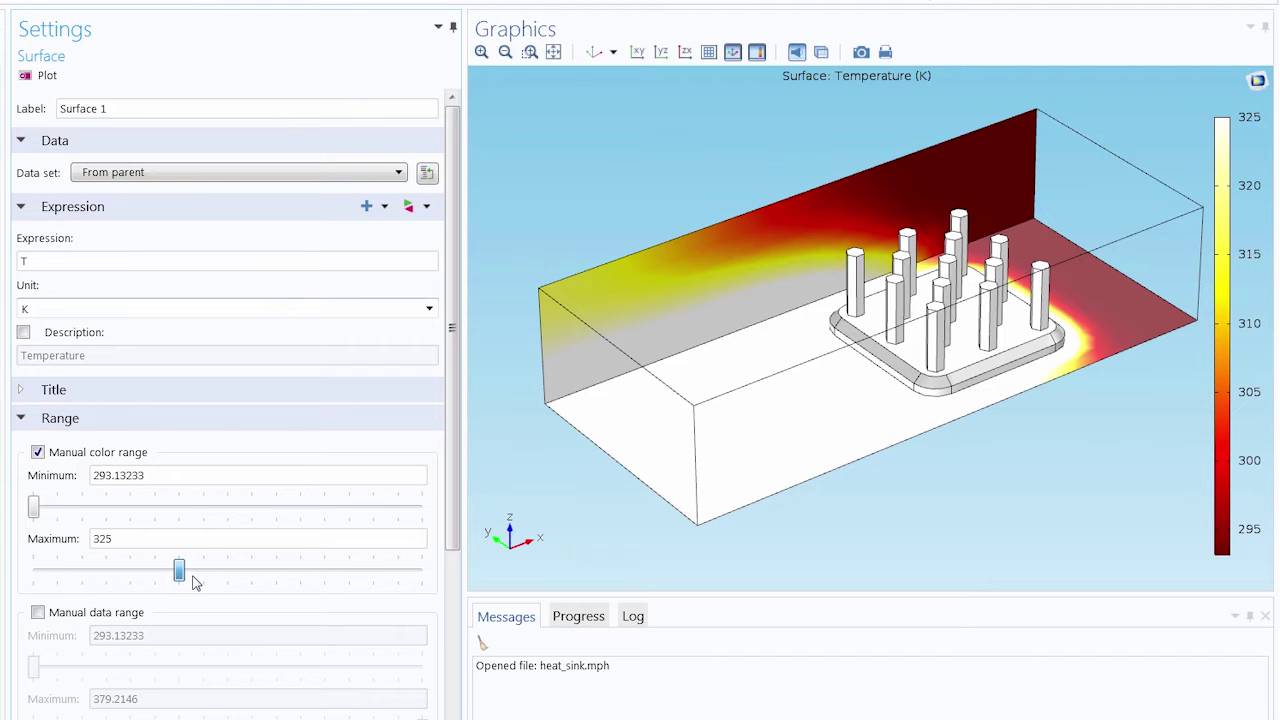
pyautogui.moveTo(197, 583); pyautogui.dragTo(422, 577)
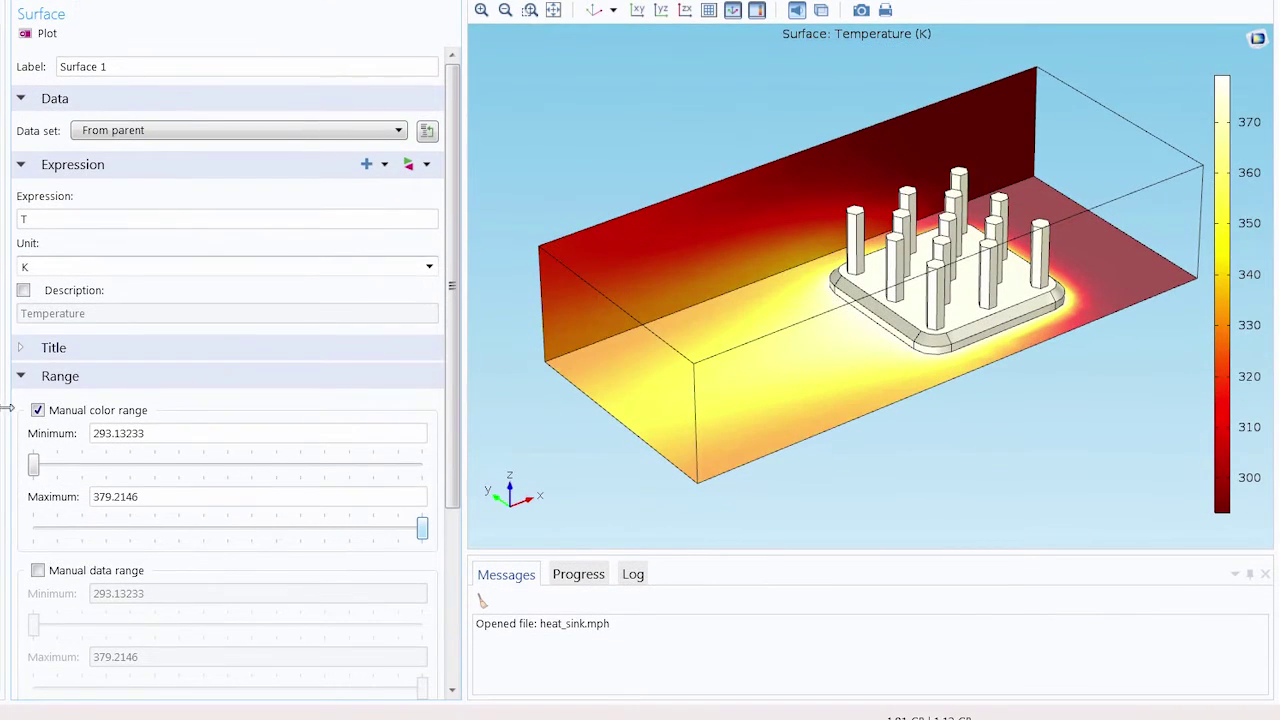
# Switch to a manual data range with minimum 305 K and turn off the manual color range.
pyautogui.click(37, 570)
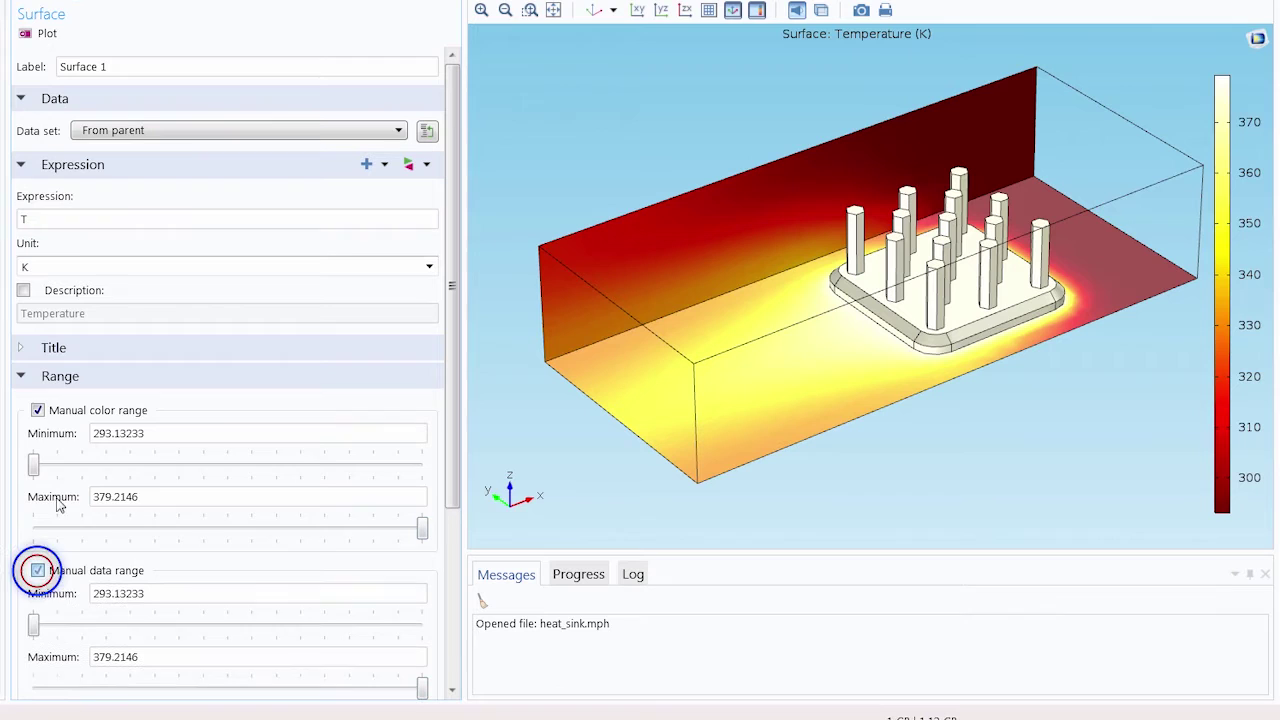
pyautogui.click(38, 413)
pyautogui.moveTo(422, 688)
pyautogui.mouseDown()
pyautogui.moveTo(278, 692)
pyautogui.moveTo(447, 693)
pyautogui.mouseUp()
pyautogui.moveTo(33, 621); pyautogui.dragTo(86, 621)
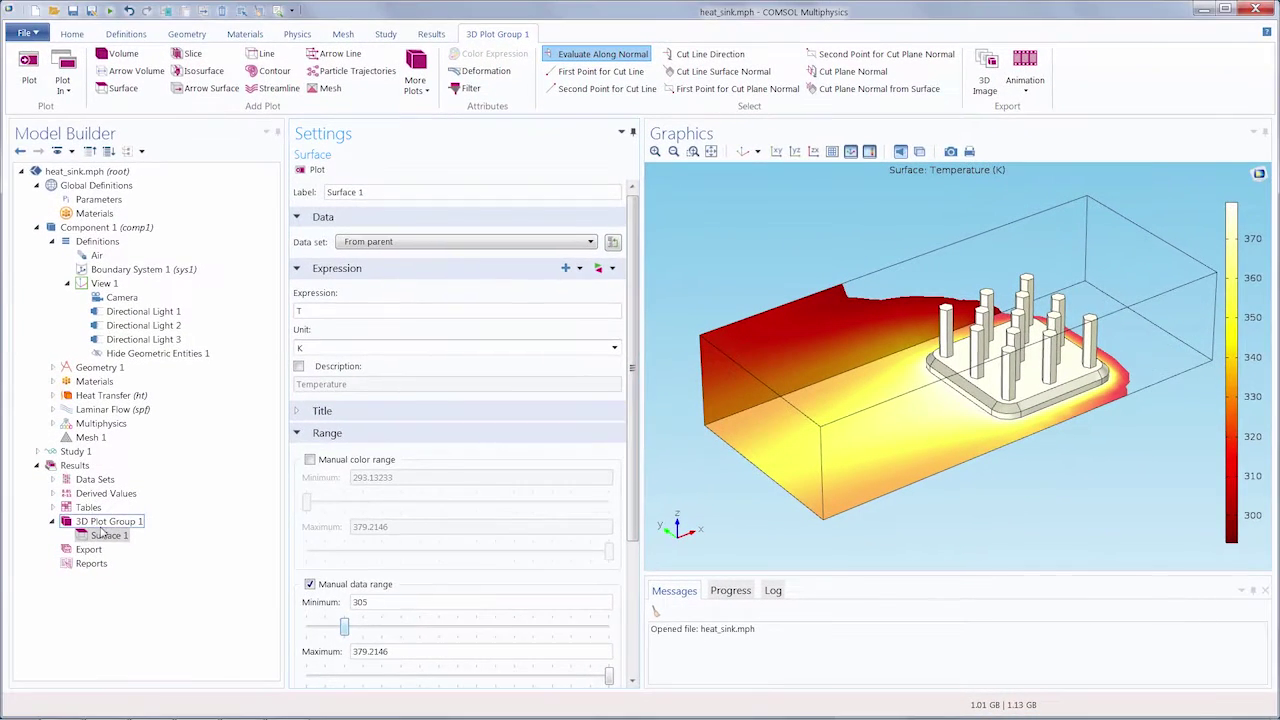
# Stop plotting data set edges in 3D Plot Group 1 and turn off Surface 1's manual data range.
pyautogui.click(14, 510)
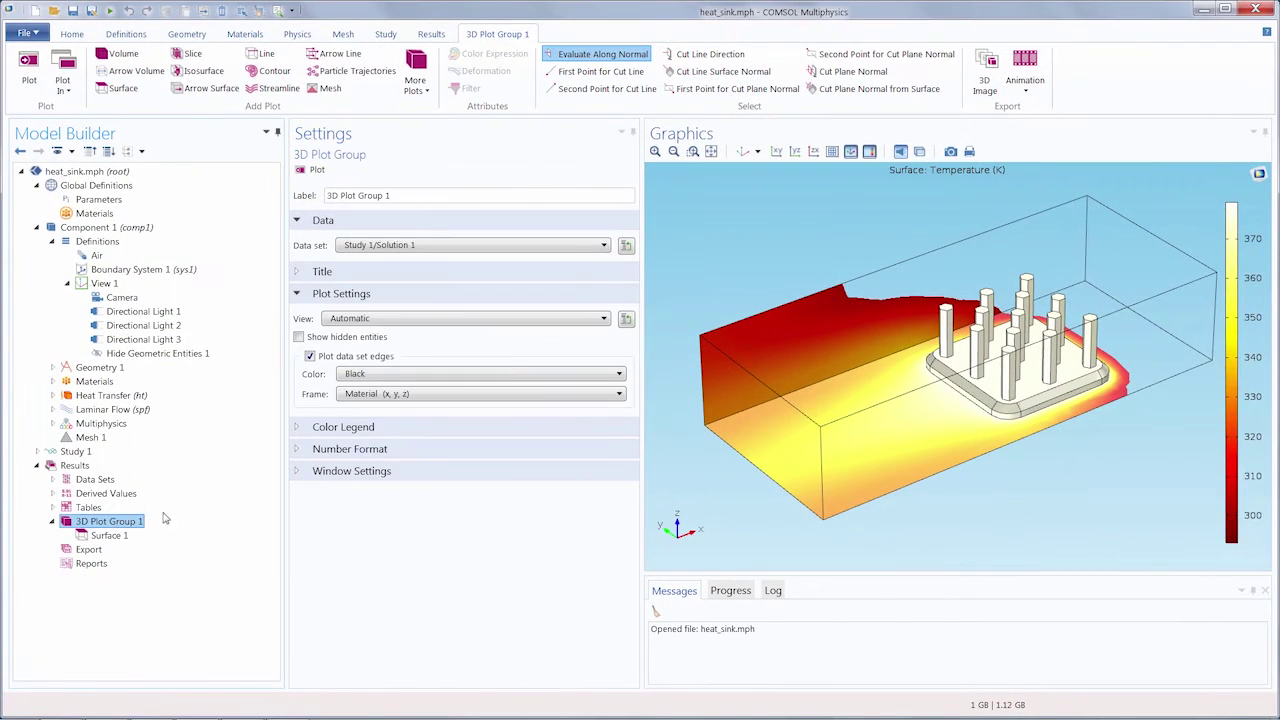
pyautogui.click(310, 356)
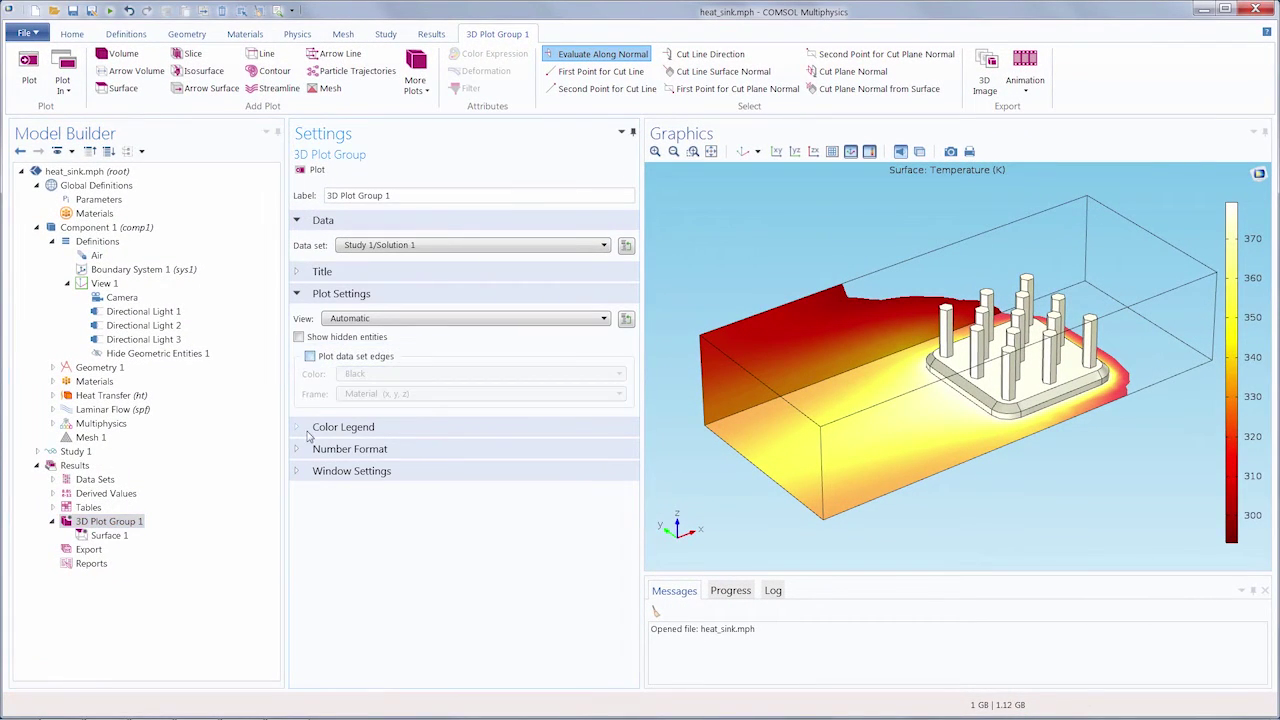
pyautogui.click(312, 170)
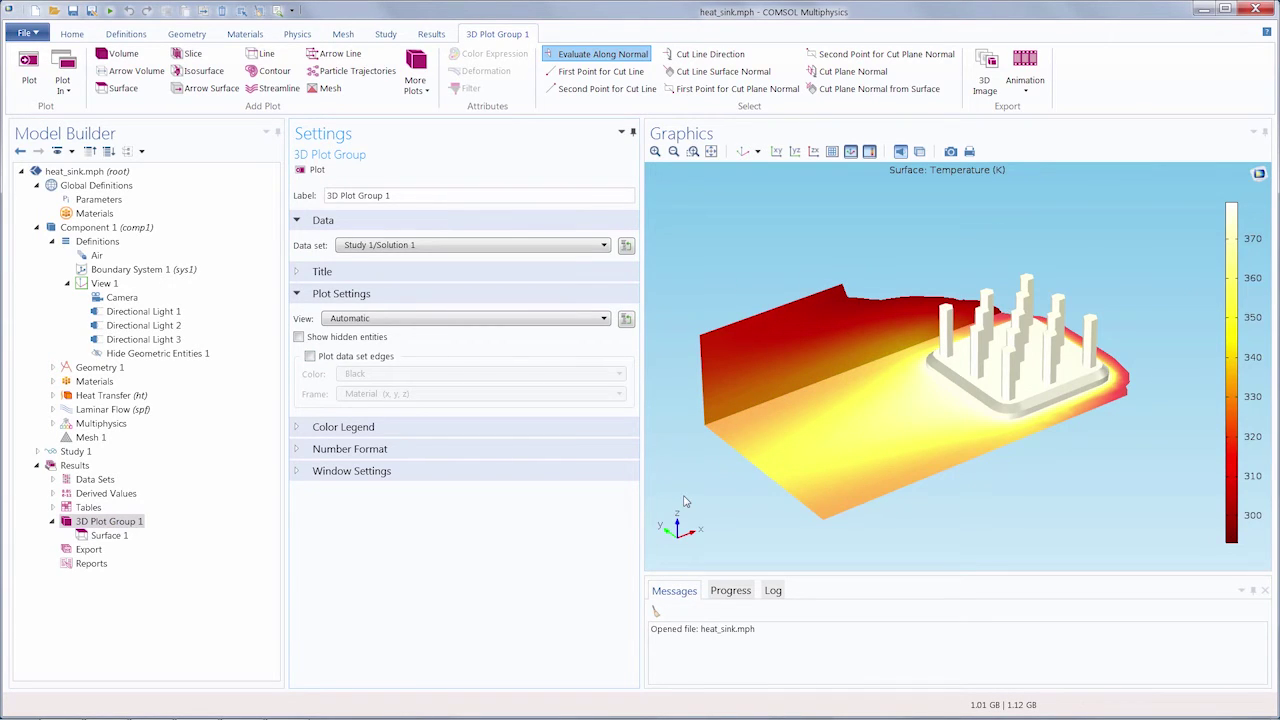
pyautogui.click(85, 537)
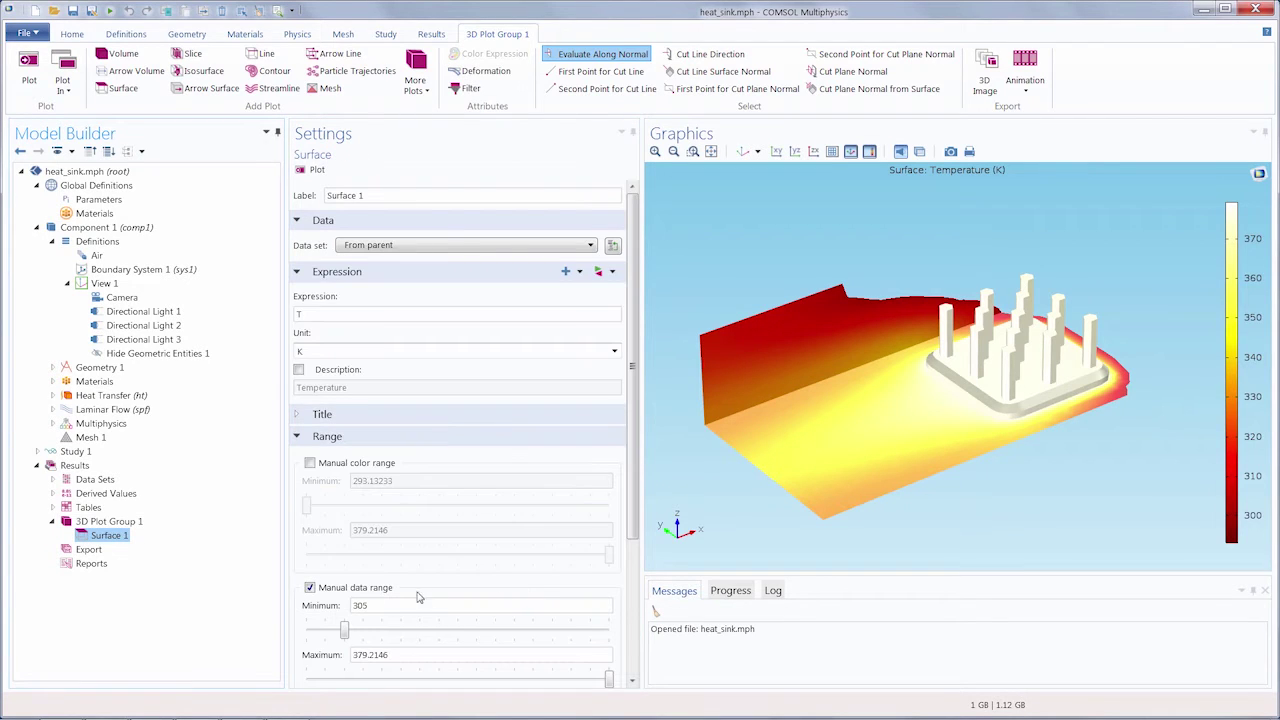
pyautogui.click(310, 588)
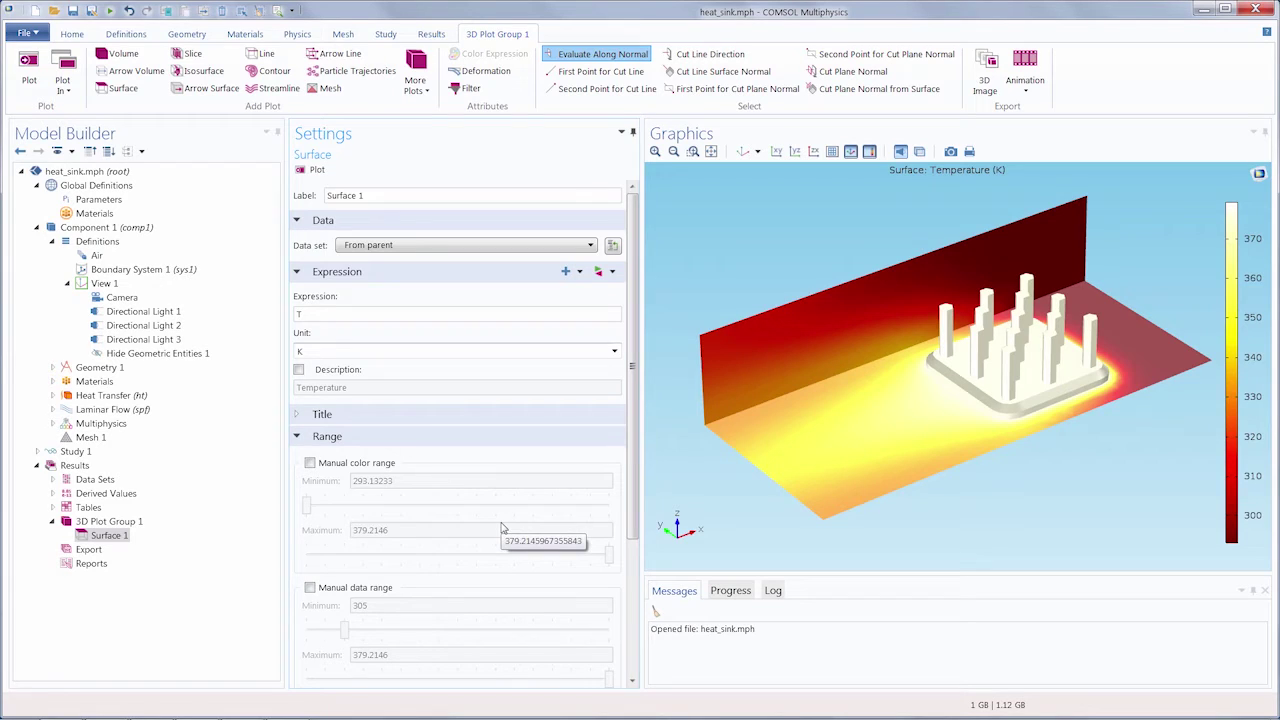
# Disable Surface 1 and open the Study 1/Solution 1 data set under Data Sets.
pyautogui.rightClick(110, 536)
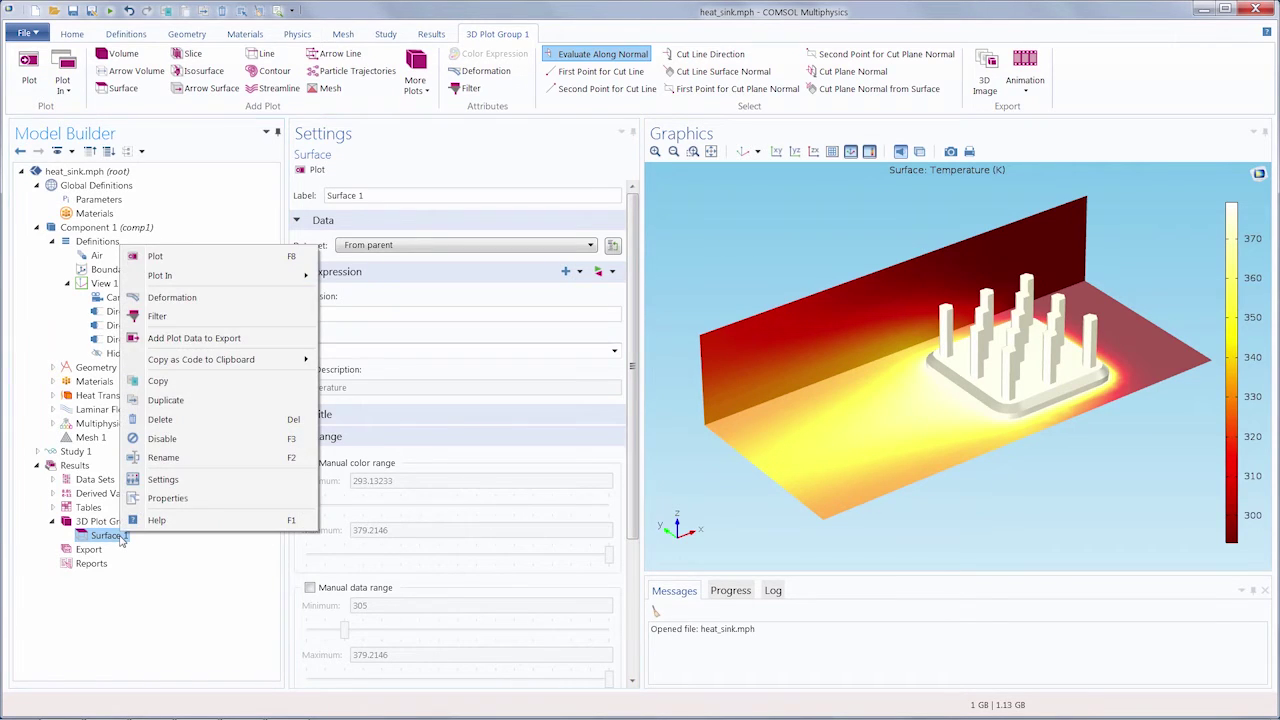
pyautogui.click(155, 441)
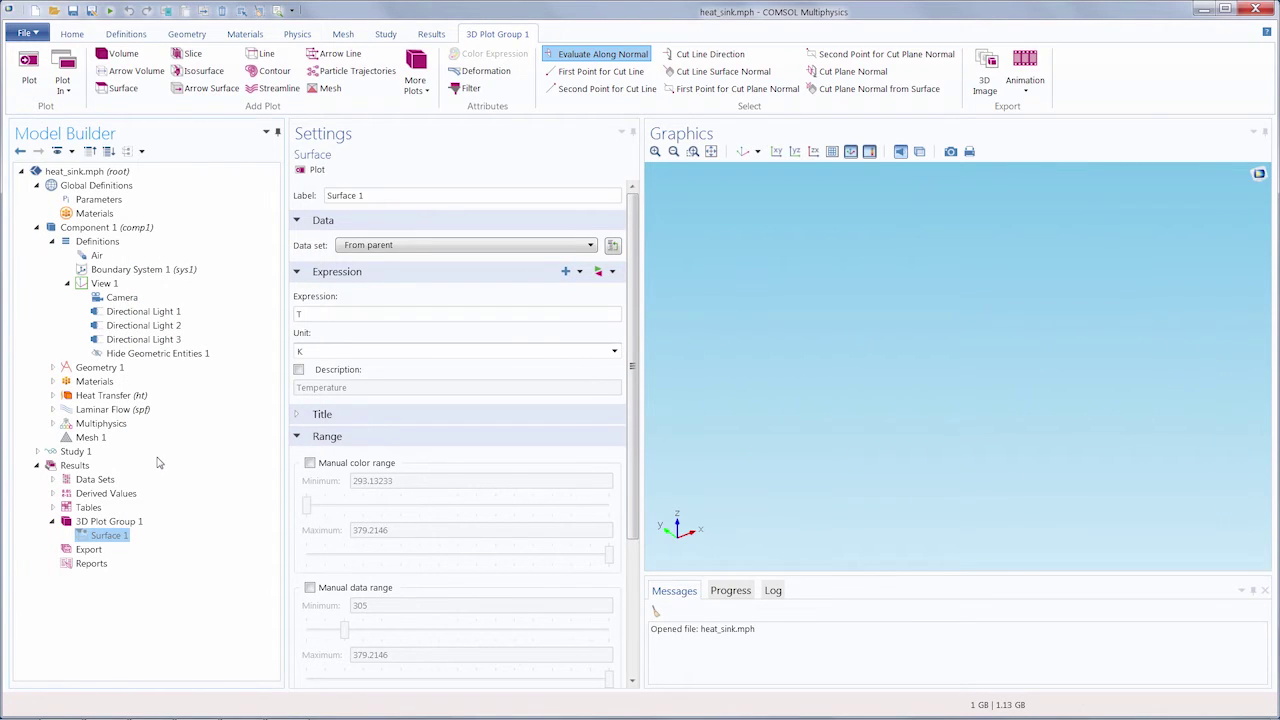
pyautogui.click(53, 480)
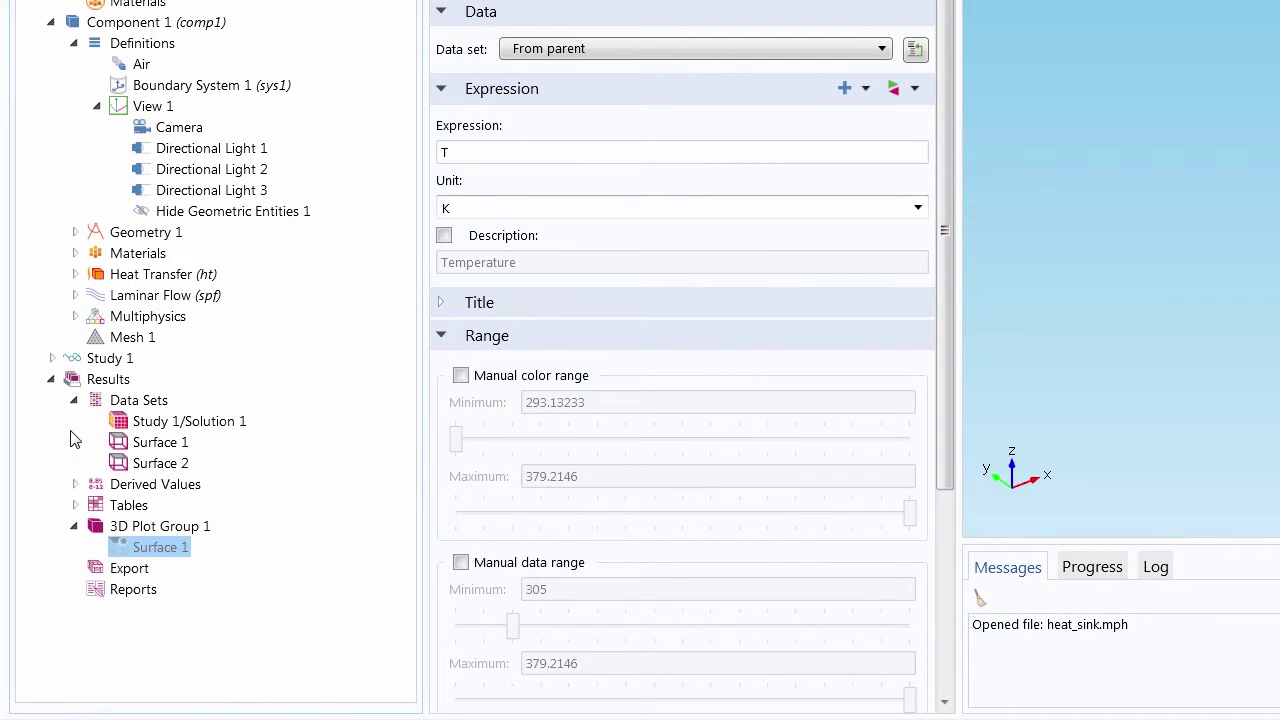
pyautogui.click(205, 422)
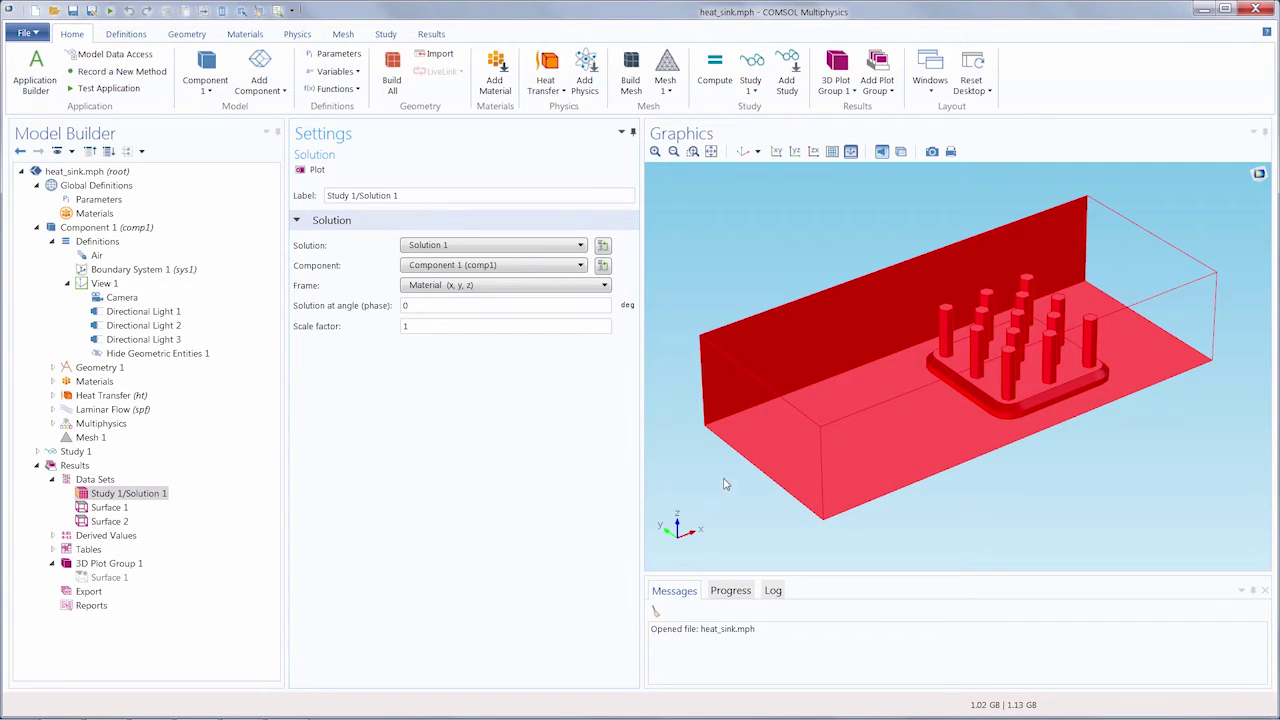
# Duplicate Study 1/Solution 1 and restrict the copy with a domain selection to the heat sink, domain 2.
pyautogui.rightClick(130, 494)
pyautogui.click(174, 360)
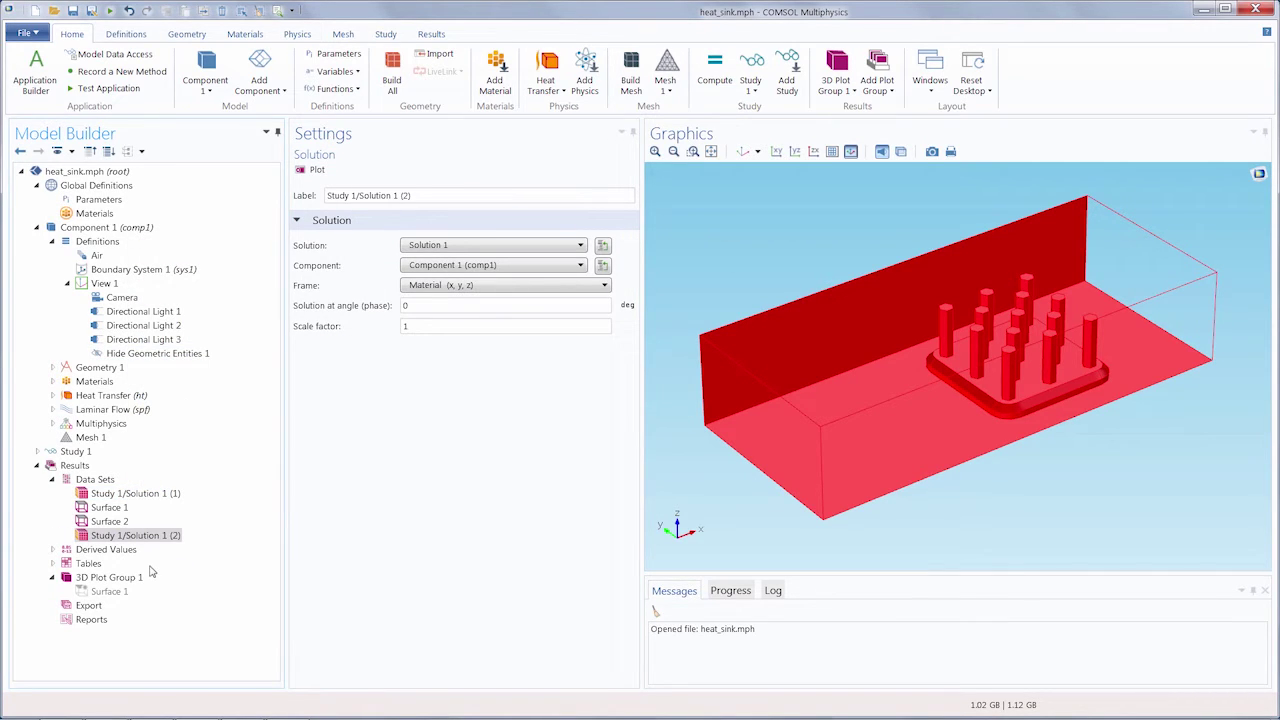
pyautogui.rightClick(161, 535)
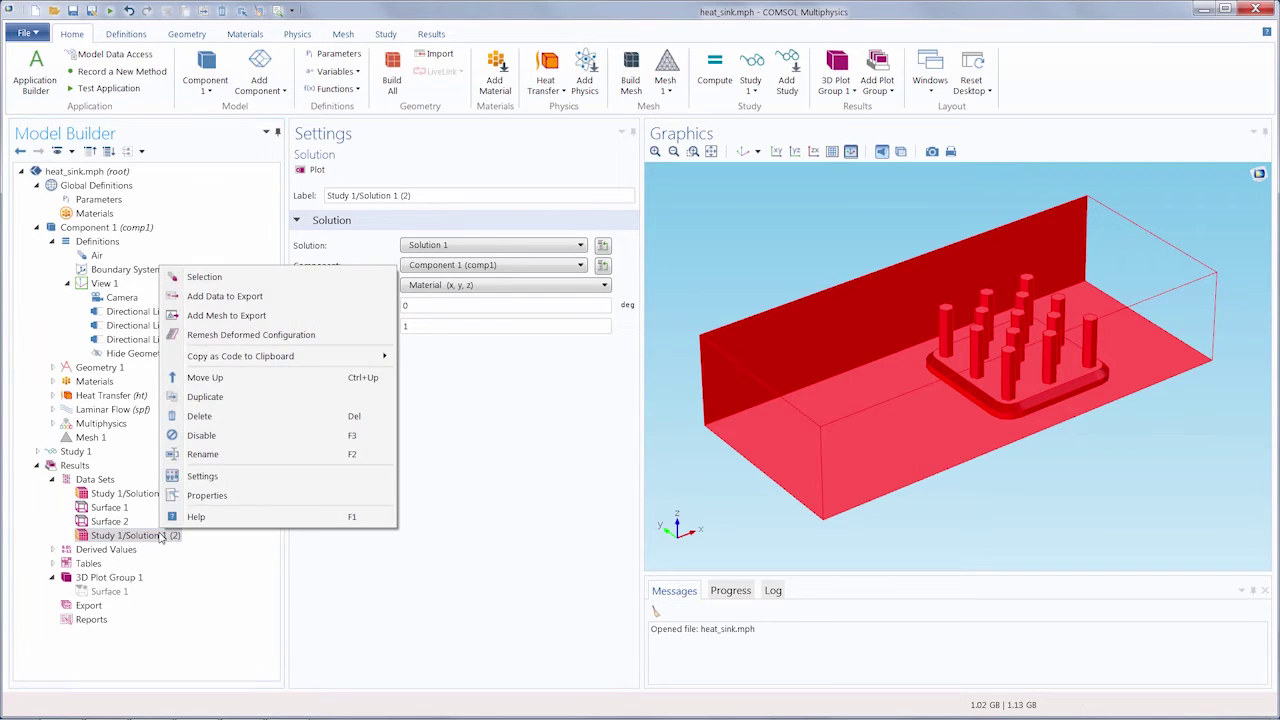
pyautogui.click(225, 279)
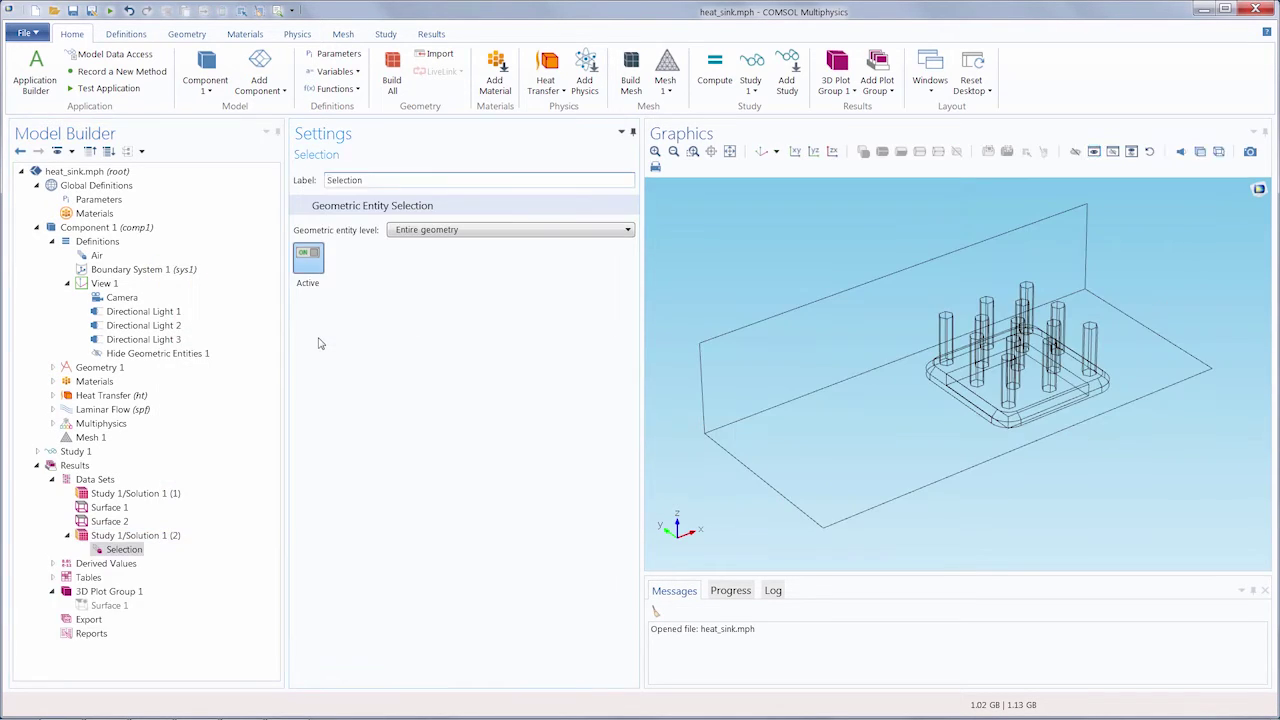
pyautogui.click(494, 231)
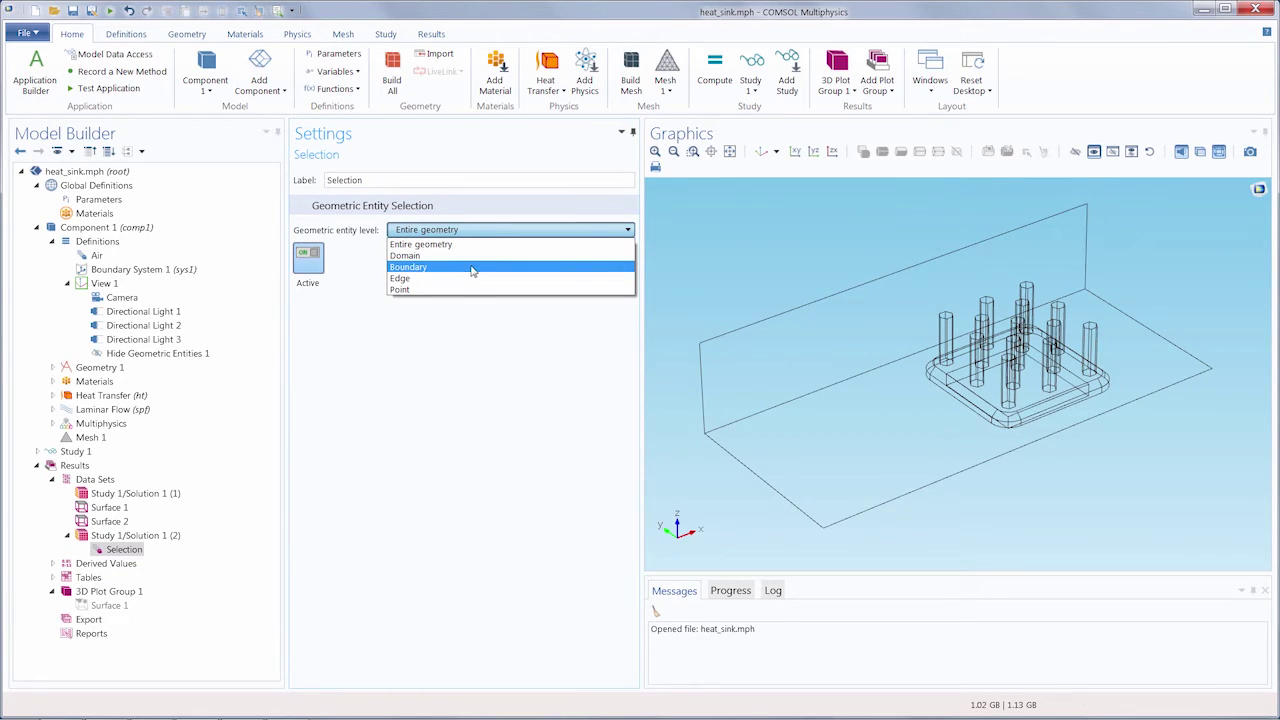
pyautogui.click(474, 258)
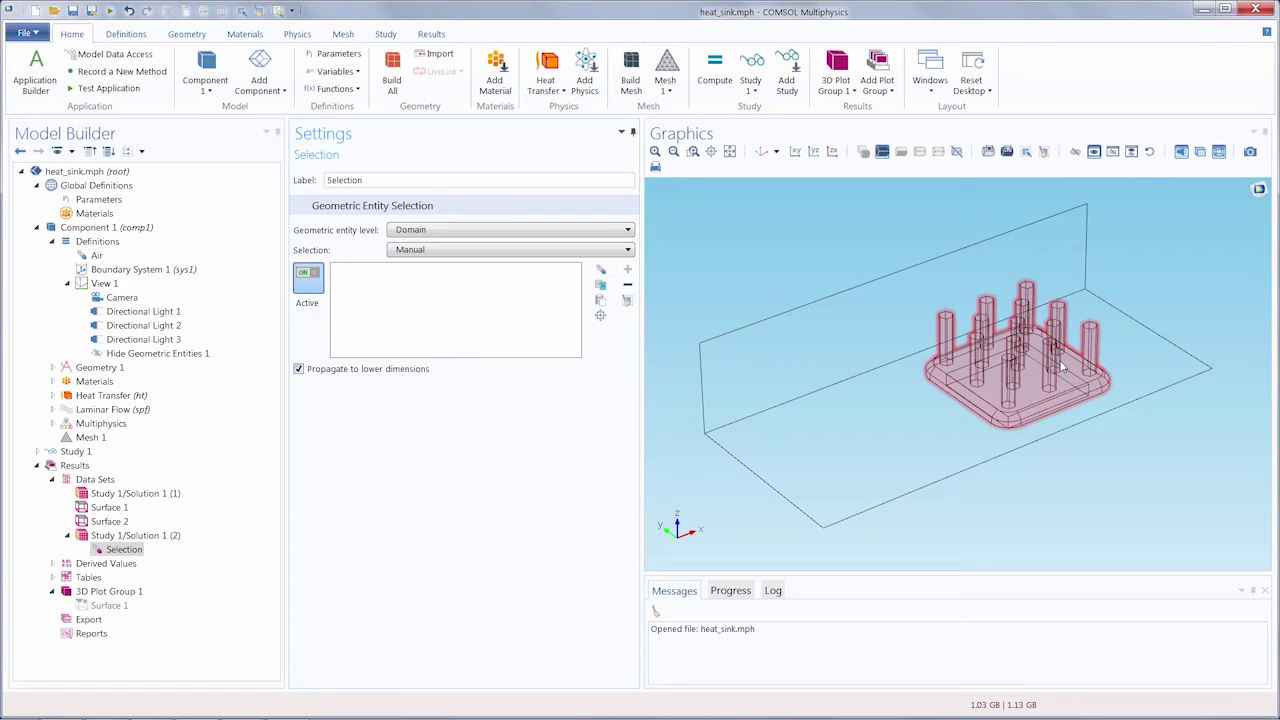
pyautogui.click(1062, 368)
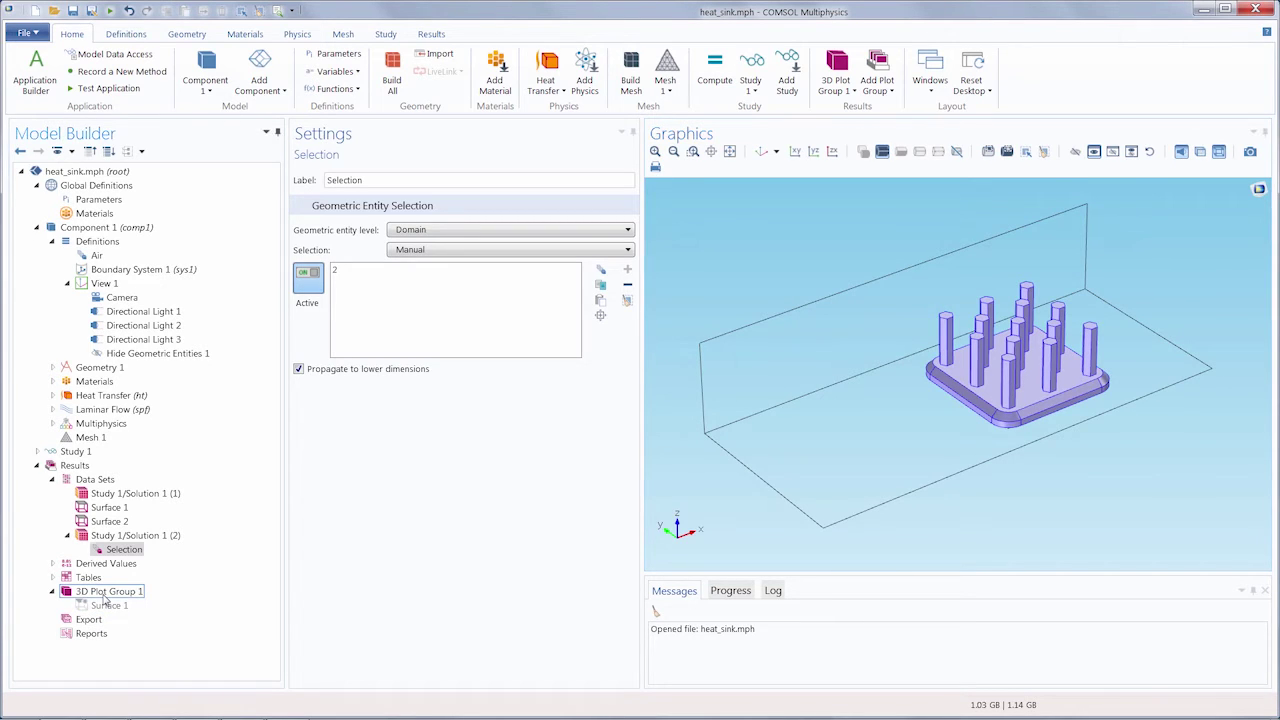
# Re-enable the Surface 1 plot in 3D Plot Group 1.
pyautogui.click(104, 592)
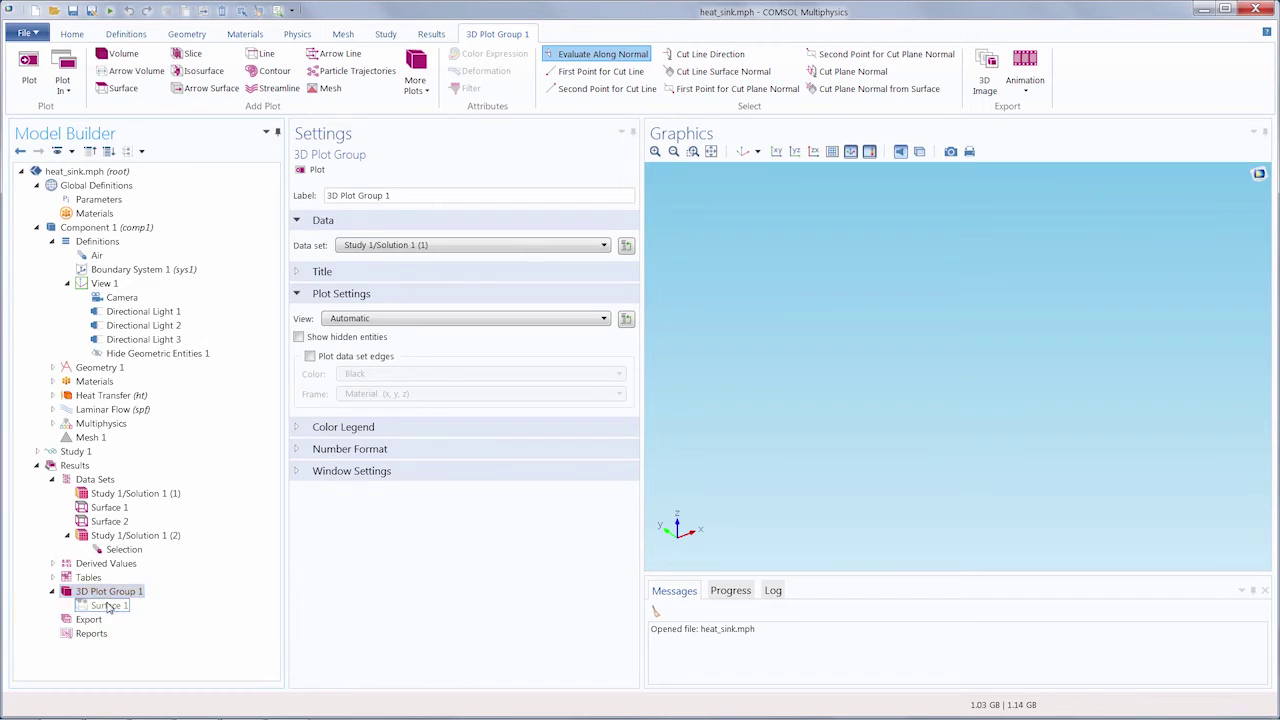
pyautogui.click(108, 606)
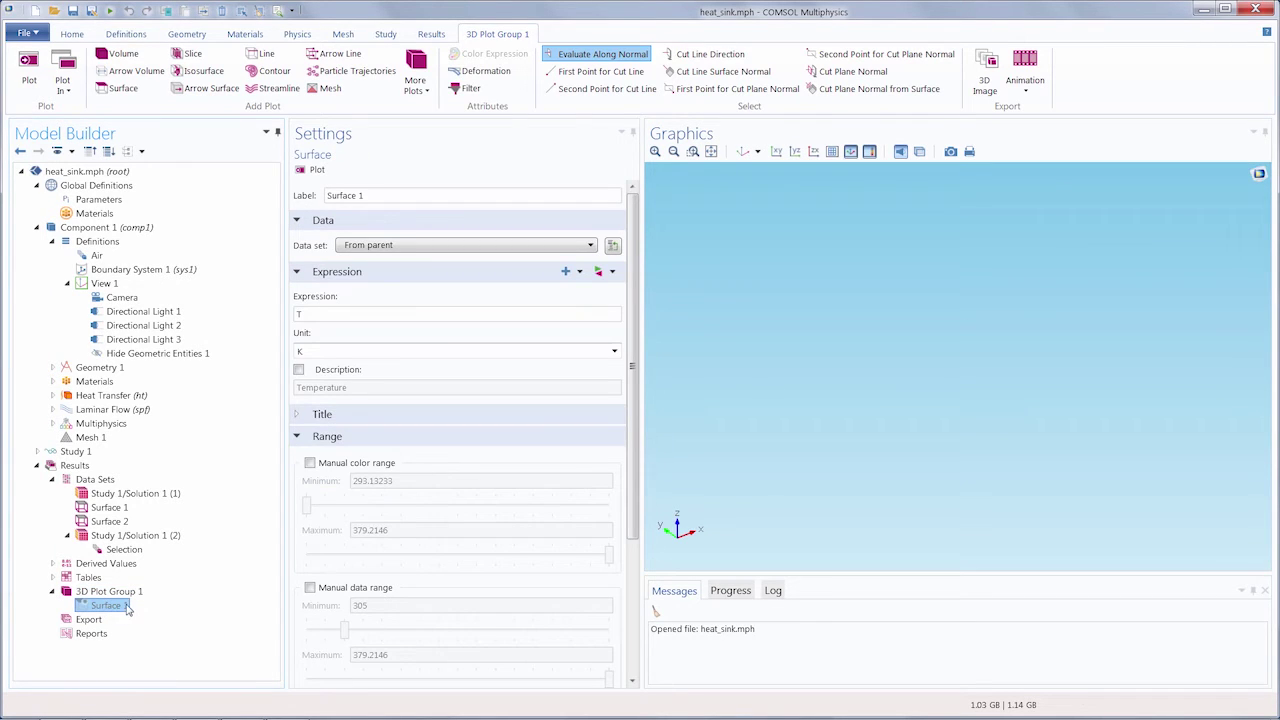
pyautogui.rightClick(128, 607)
pyautogui.click(200, 512)
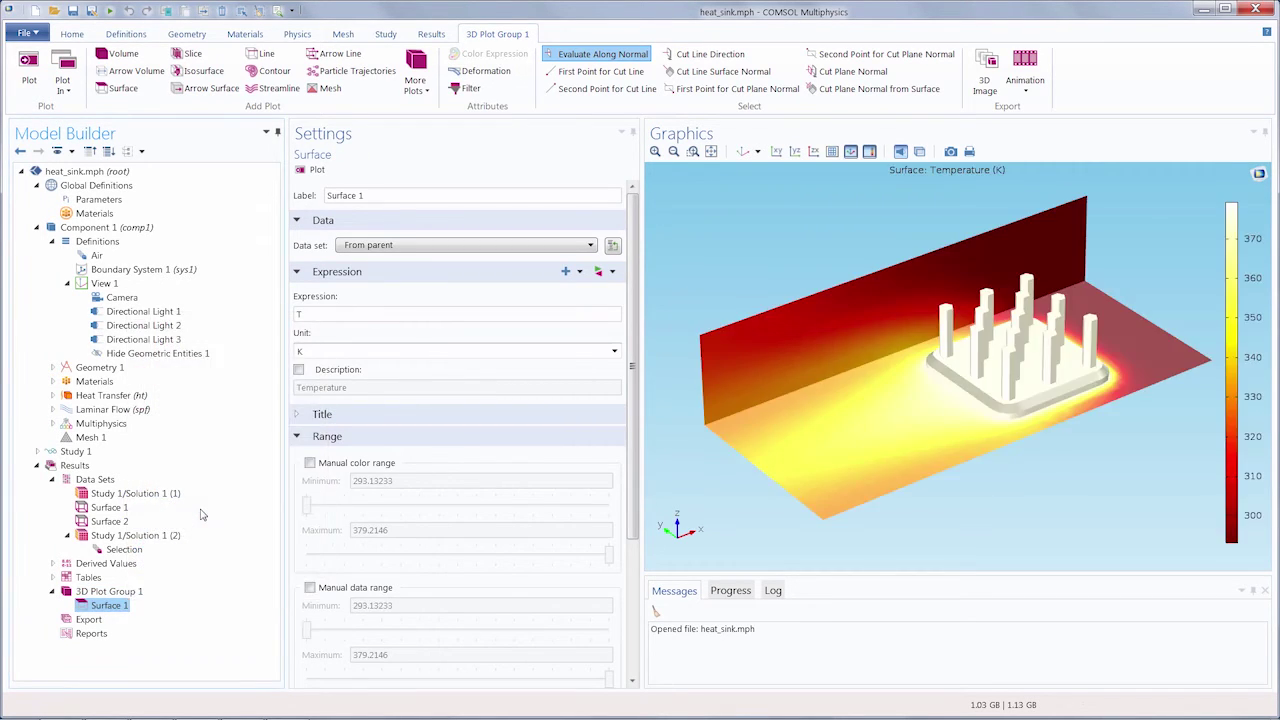
# Plot Surface 1 from the Study 1/Solution 1 (2) data set and orbit to a tilted top view.
pyautogui.click(455, 247)
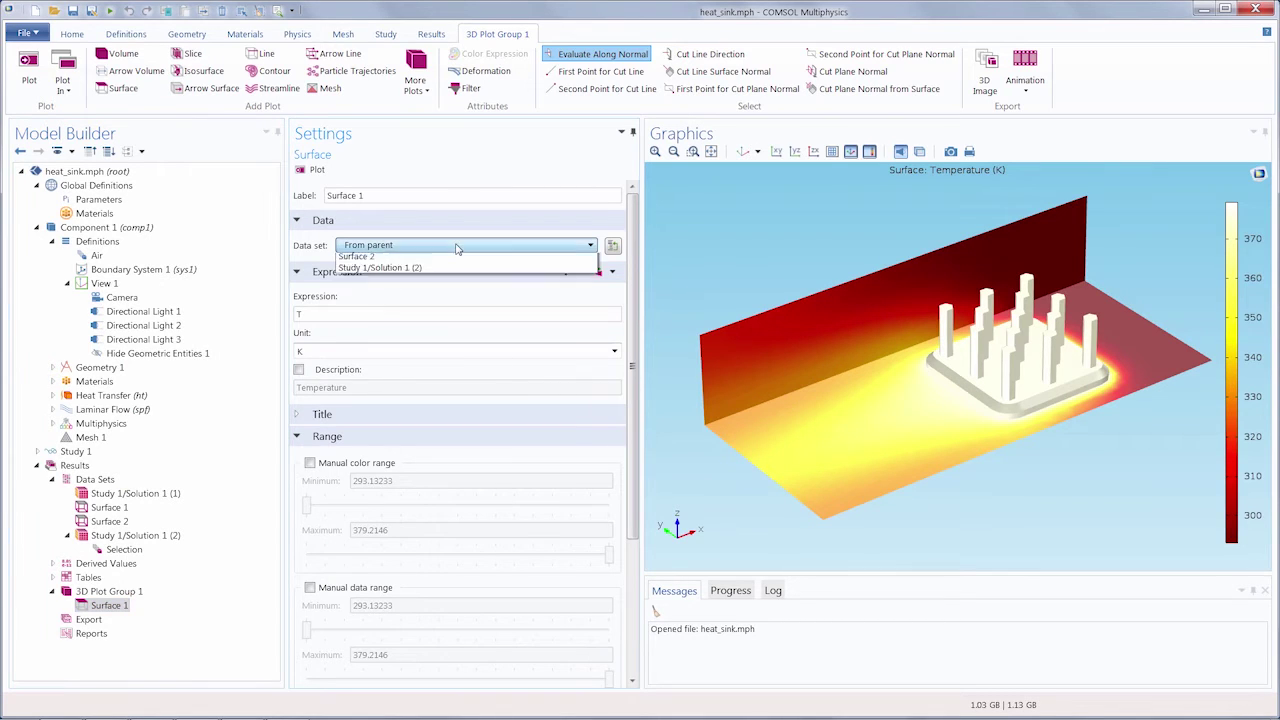
pyautogui.click(413, 317)
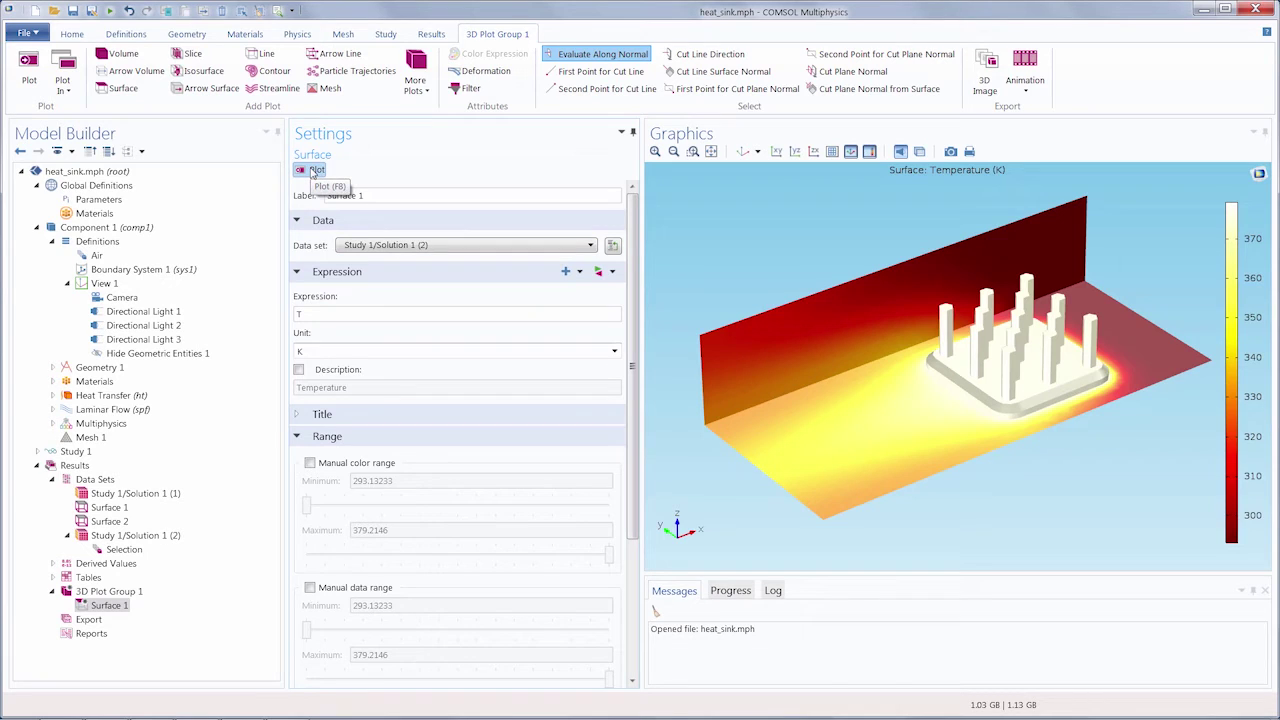
pyautogui.click(316, 171)
pyautogui.moveTo(1031, 359)
pyautogui.mouseDown()
pyautogui.moveTo(976, 390)
pyautogui.moveTo(955, 347)
pyautogui.moveTo(1007, 361)
pyautogui.mouseUp()
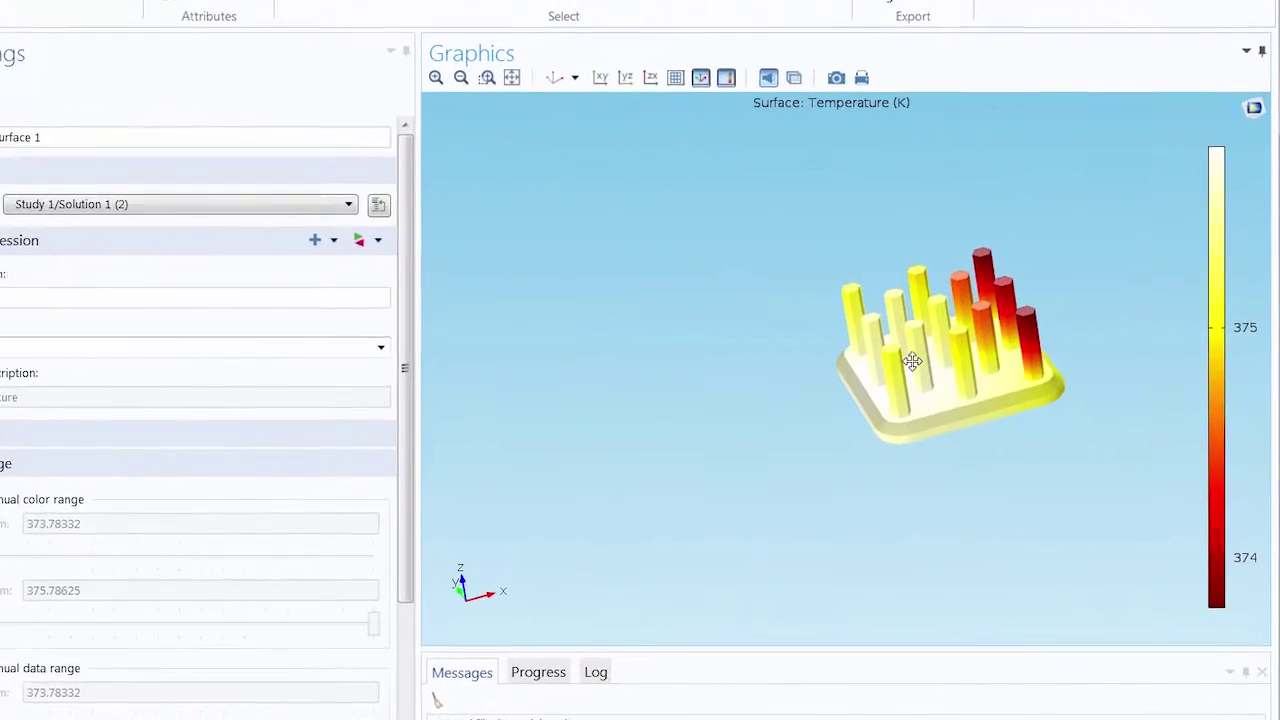
pyautogui.moveTo(913, 362)
pyautogui.mouseDown()
pyautogui.moveTo(946, 357)
pyautogui.moveTo(948, 341)
pyautogui.moveTo(790, 398)
pyautogui.moveTo(900, 297)
pyautogui.moveTo(946, 314)
pyautogui.moveTo(911, 346)
pyautogui.mouseUp()
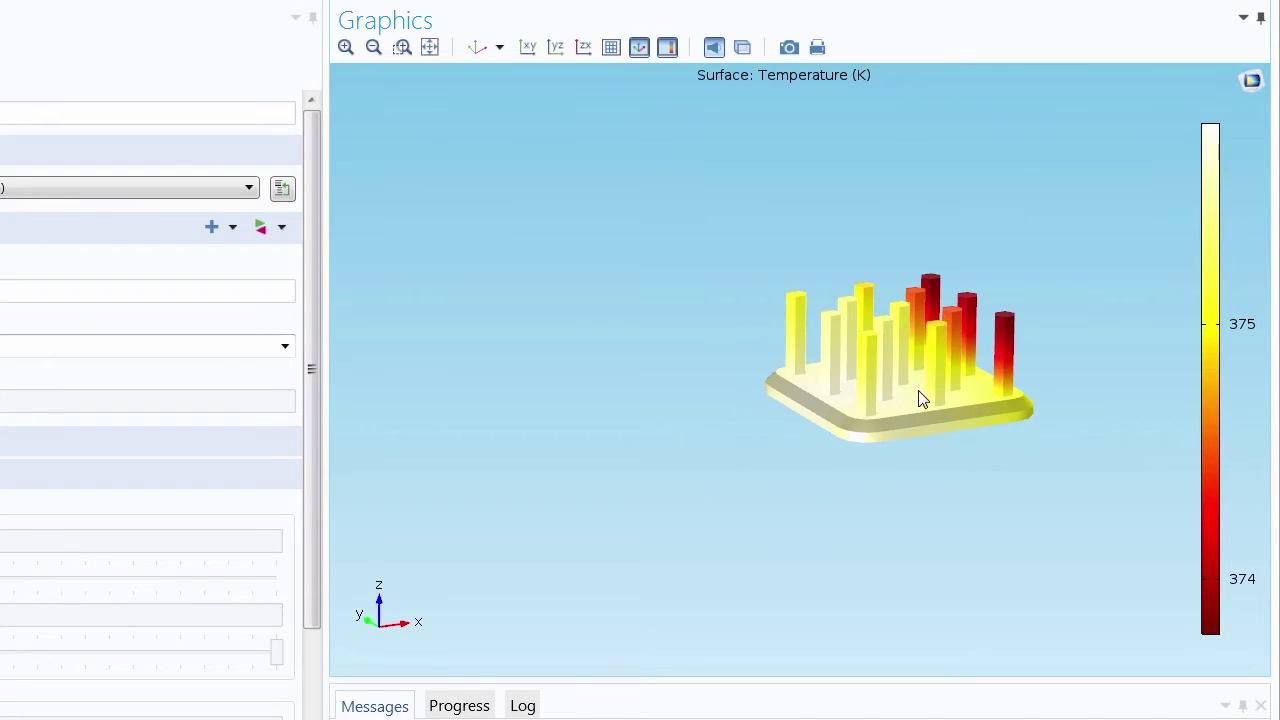
pyautogui.moveTo(923, 398); pyautogui.dragTo(679, 364)
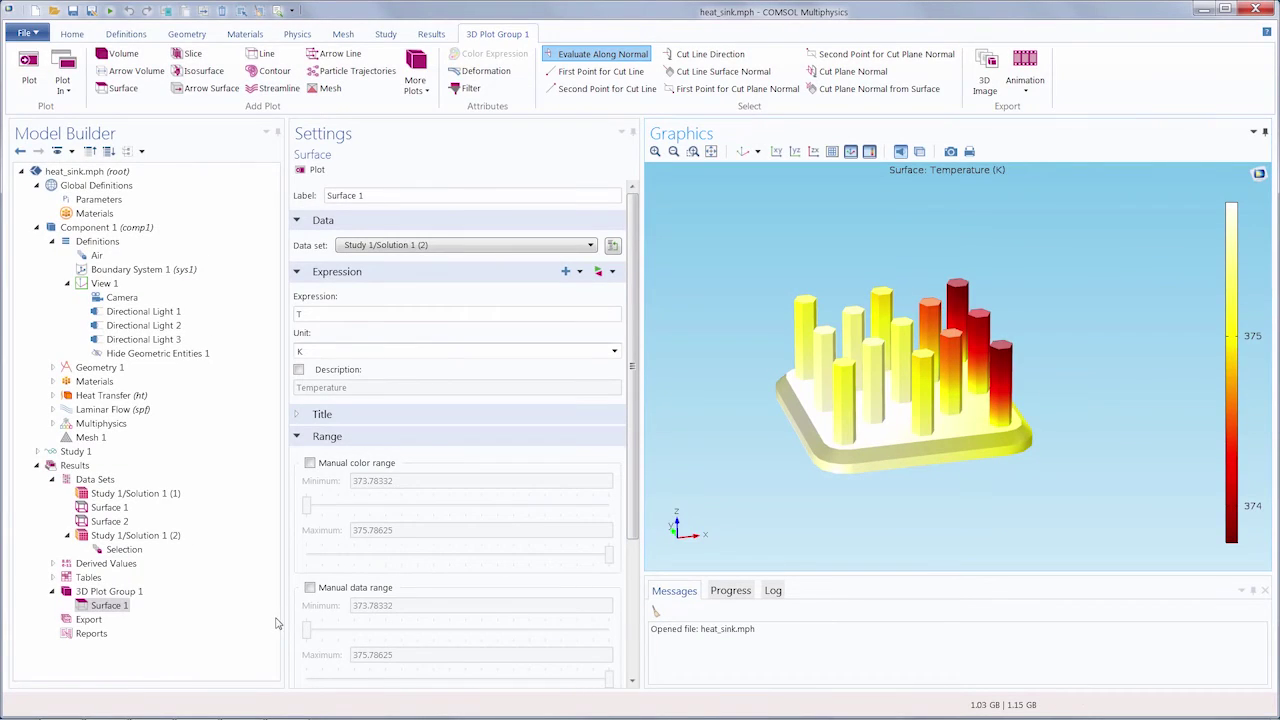
pyautogui.rightClick(110, 606)
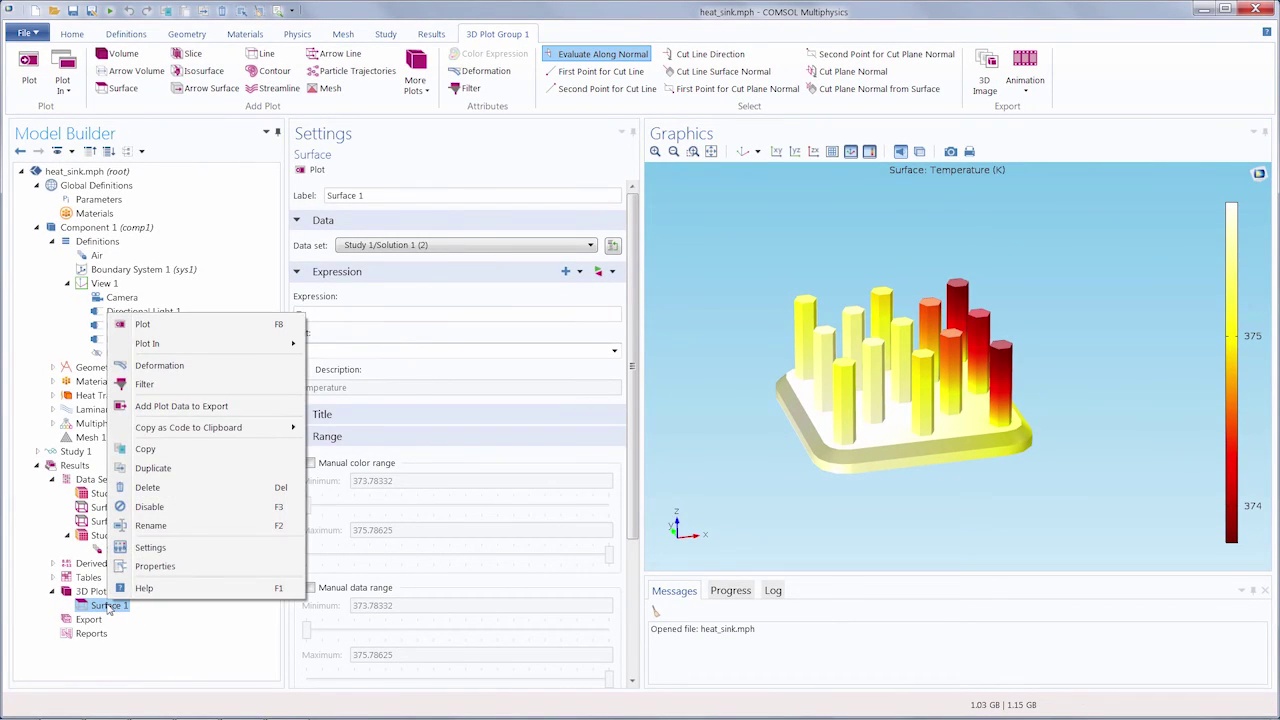
# Disable Surface 1 and add a Line plot to 3D Plot Group 1.
pyautogui.click(150, 507)
pyautogui.click(110, 592)
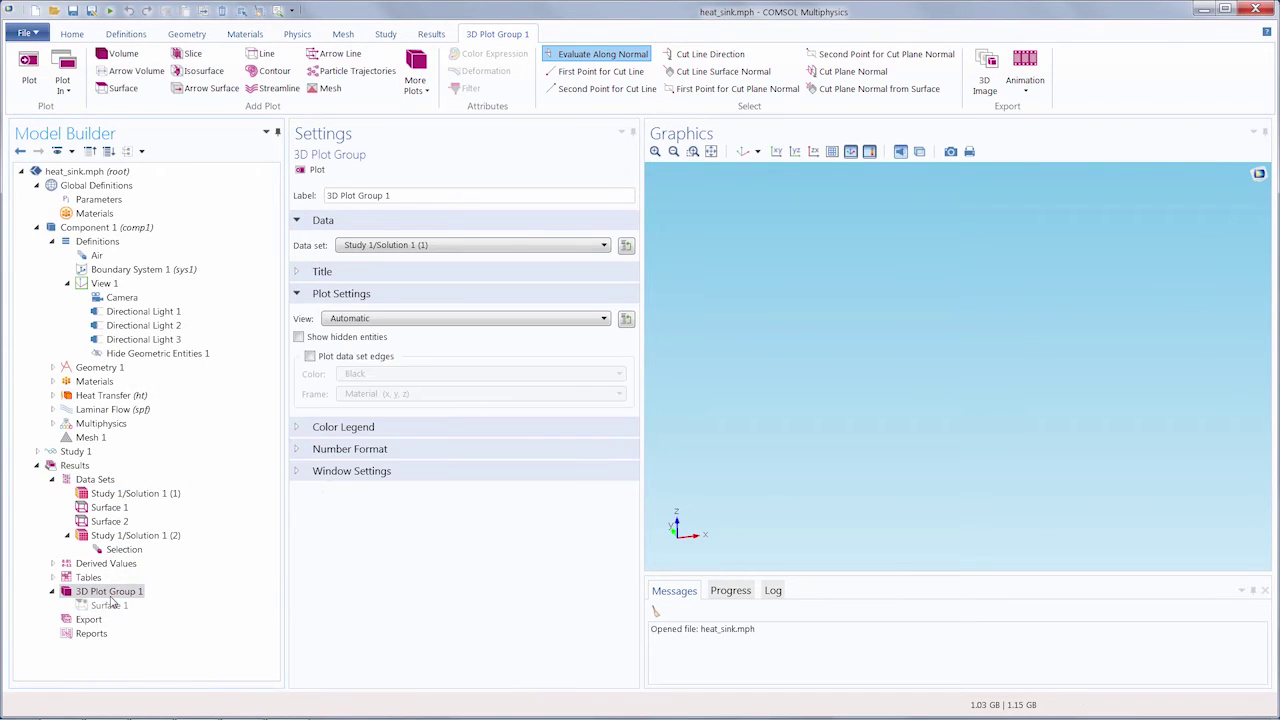
pyautogui.rightClick(112, 598)
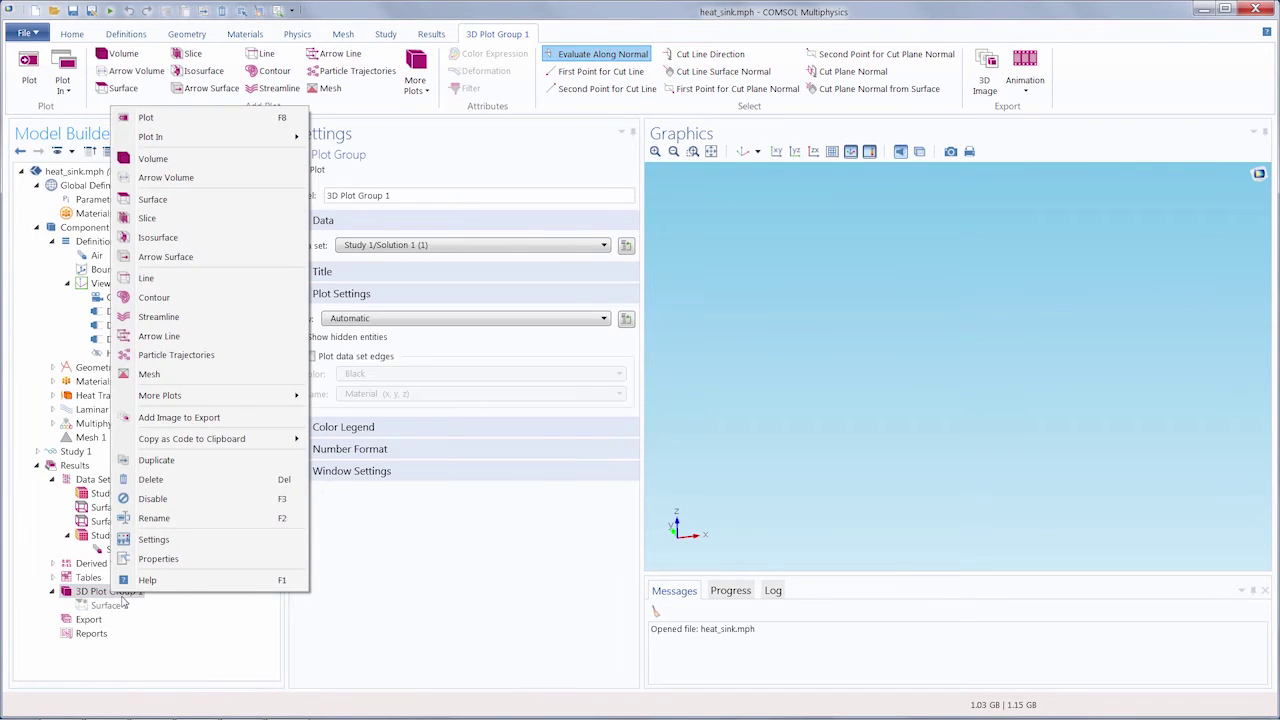
pyautogui.click(157, 284)
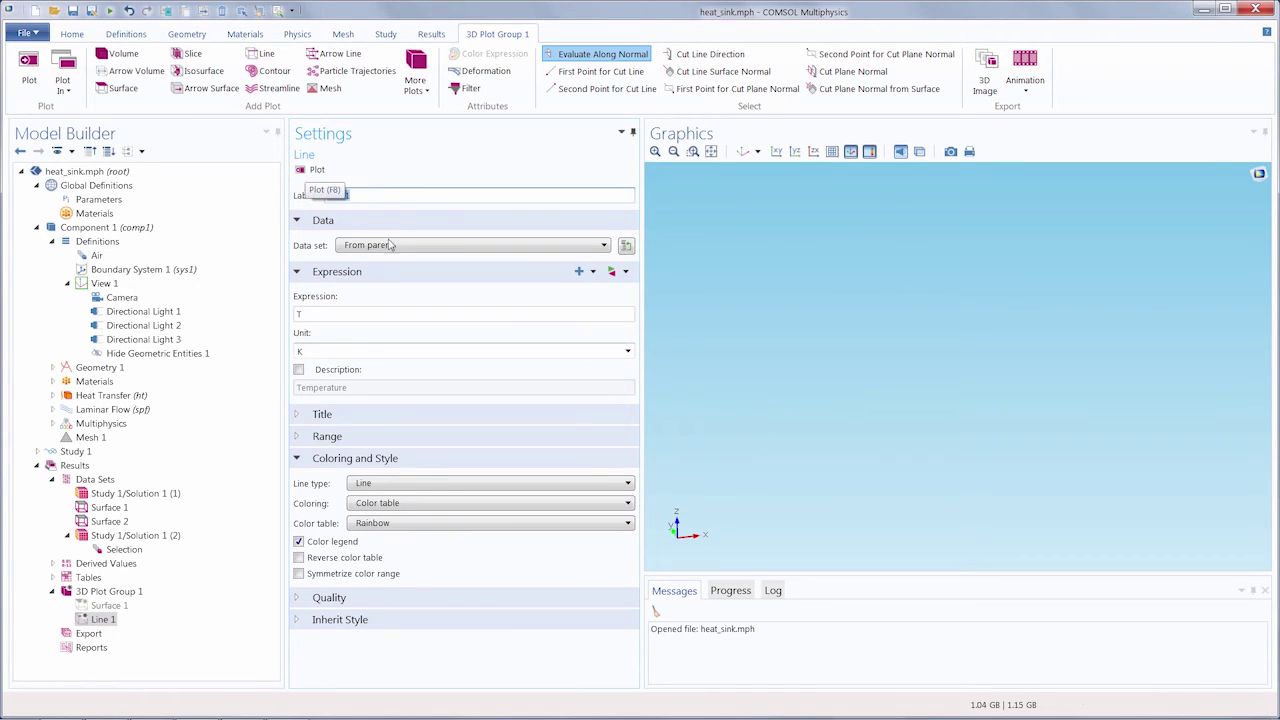
# Plot Line 1 edge temperatures from Study 1/Solution 1 (2) and rotate the heat sink view.
pyautogui.click(432, 247)
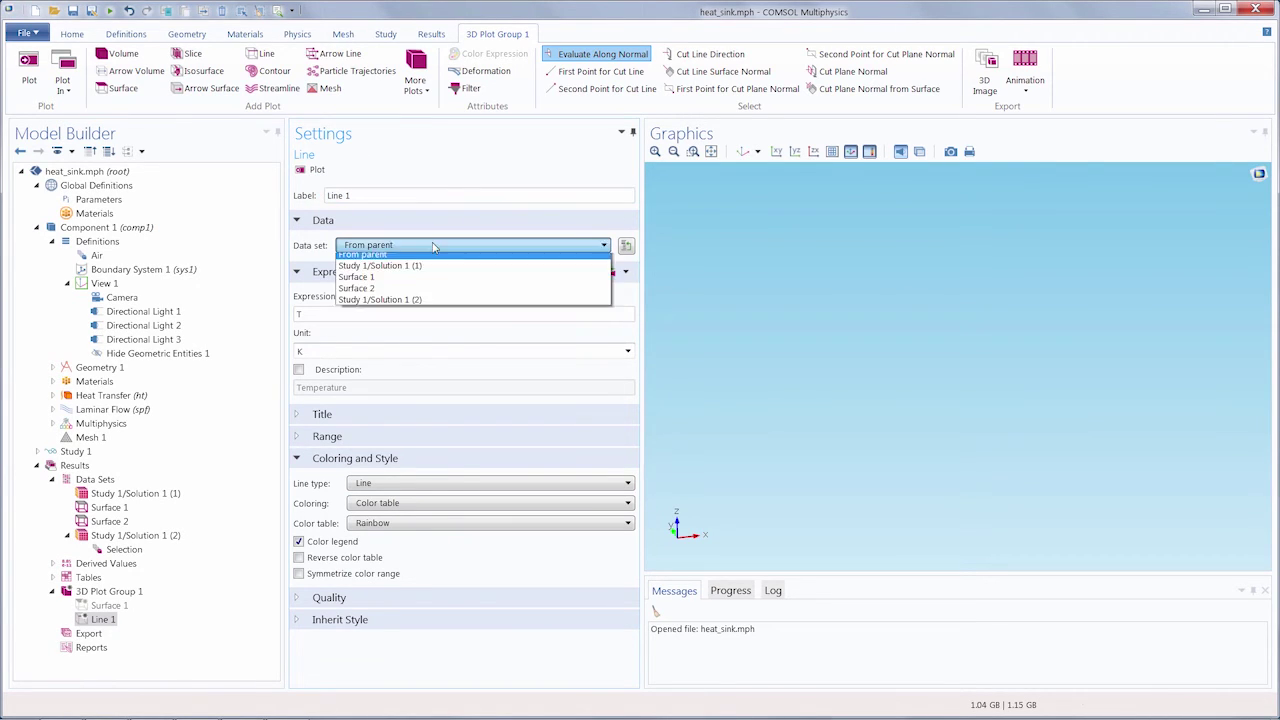
pyautogui.click(422, 318)
pyautogui.click(317, 172)
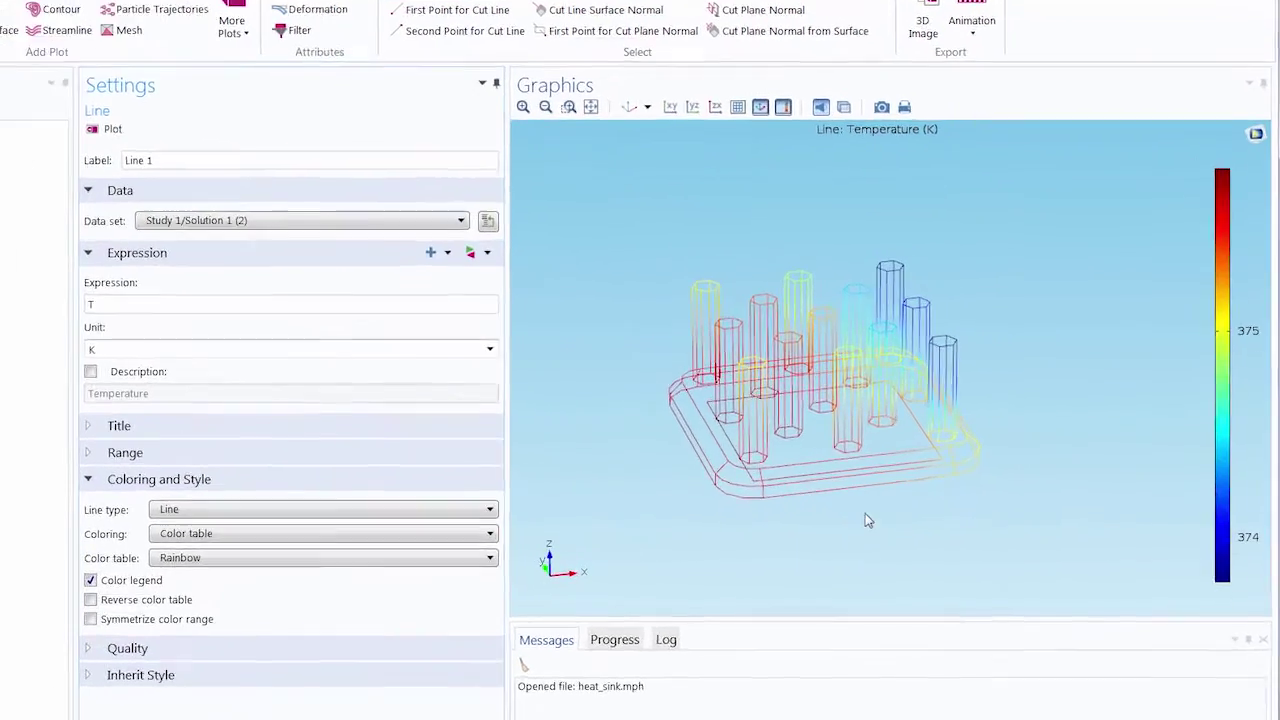
pyautogui.moveTo(857, 513); pyautogui.dragTo(875, 467)
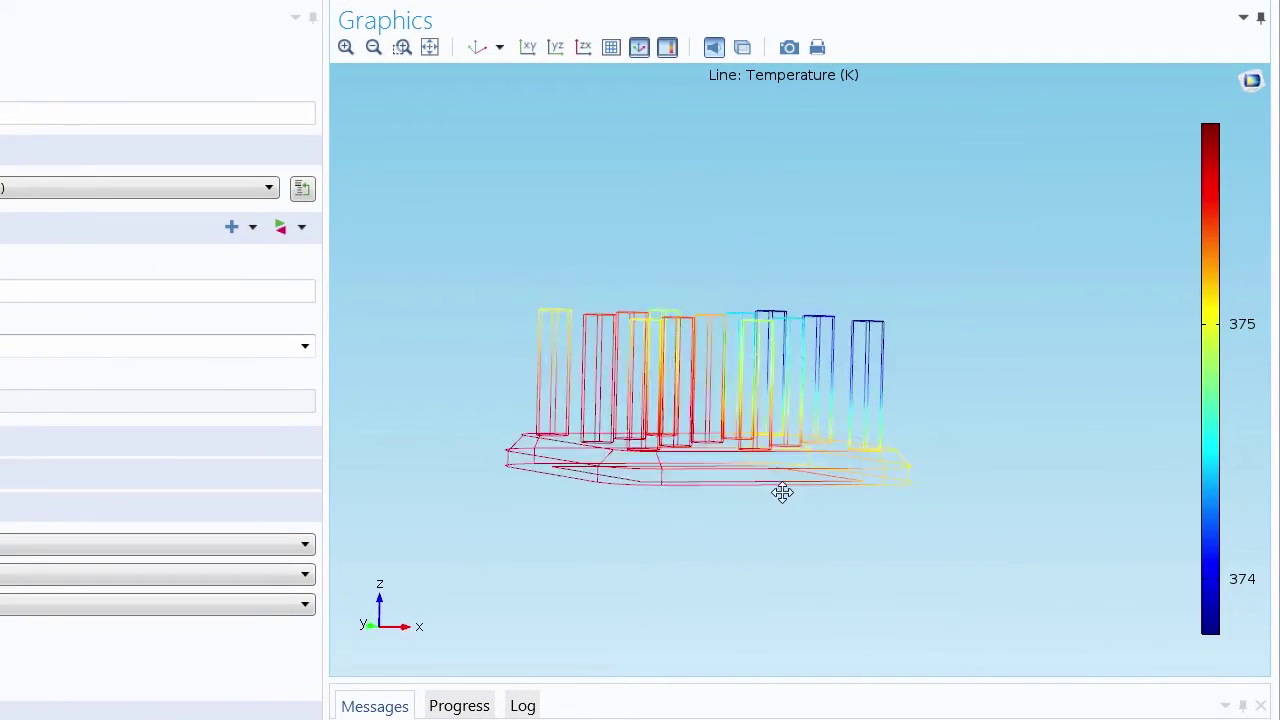
pyautogui.moveTo(782, 492); pyautogui.dragTo(778, 525)
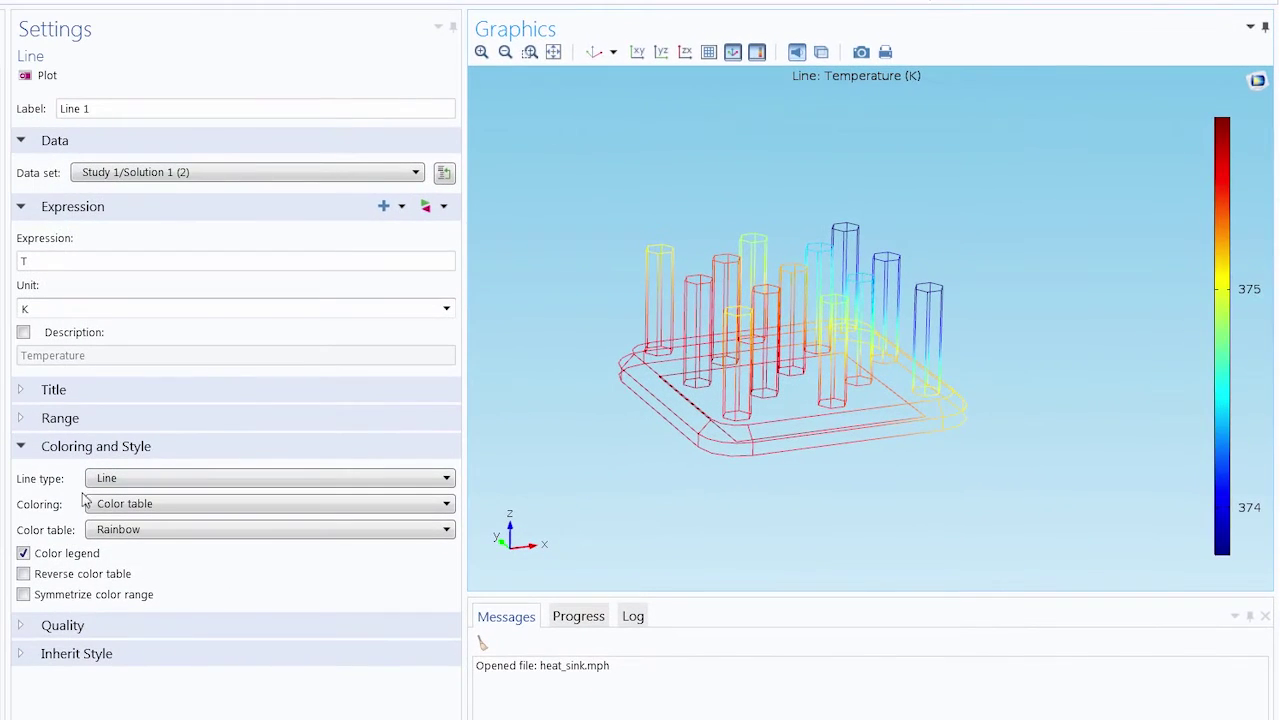
# Colour Line 1 with ThermalLight, trying the reversed table before returning to normal order.
pyautogui.click(243, 532)
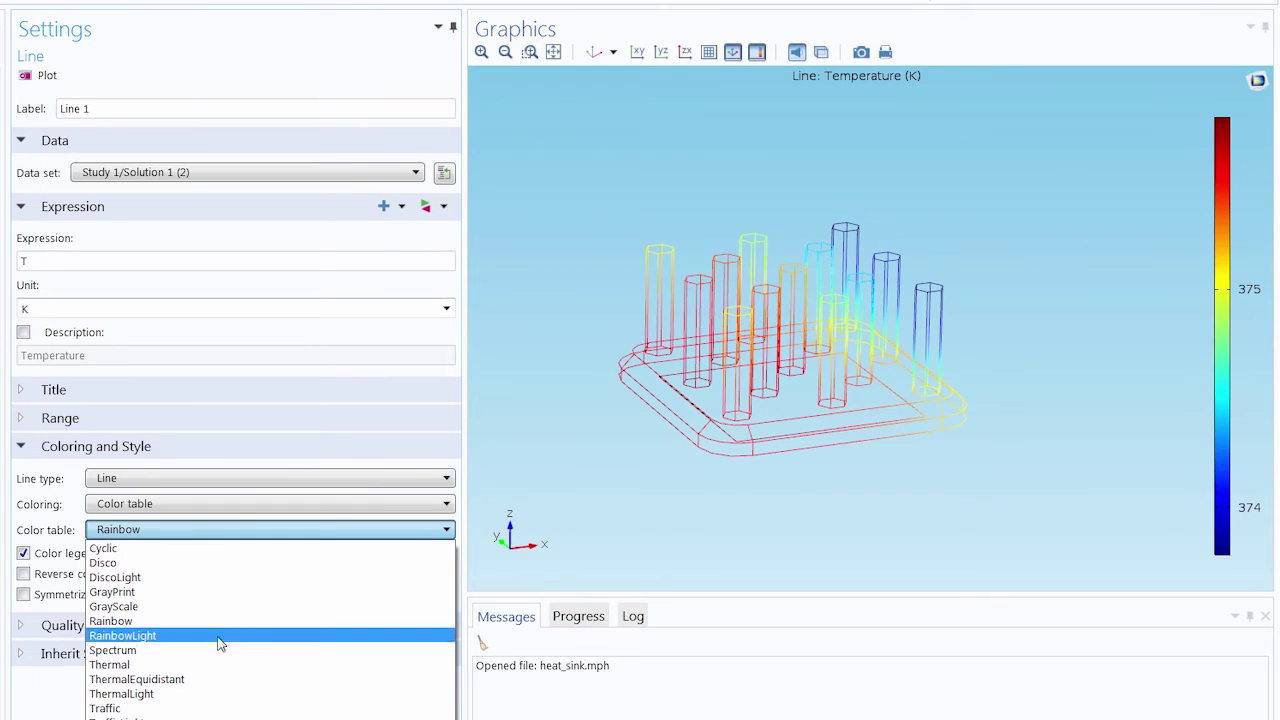
pyautogui.click(184, 694)
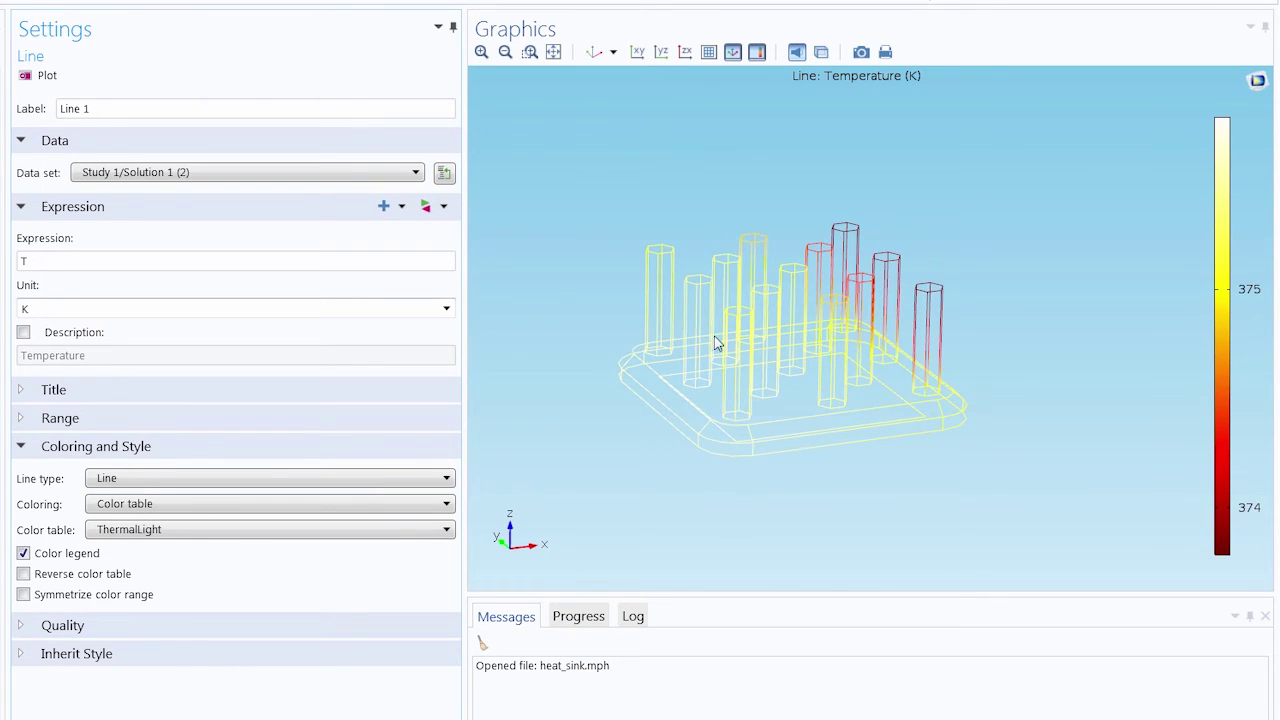
pyautogui.moveTo(966, 401); pyautogui.dragTo(968, 424)
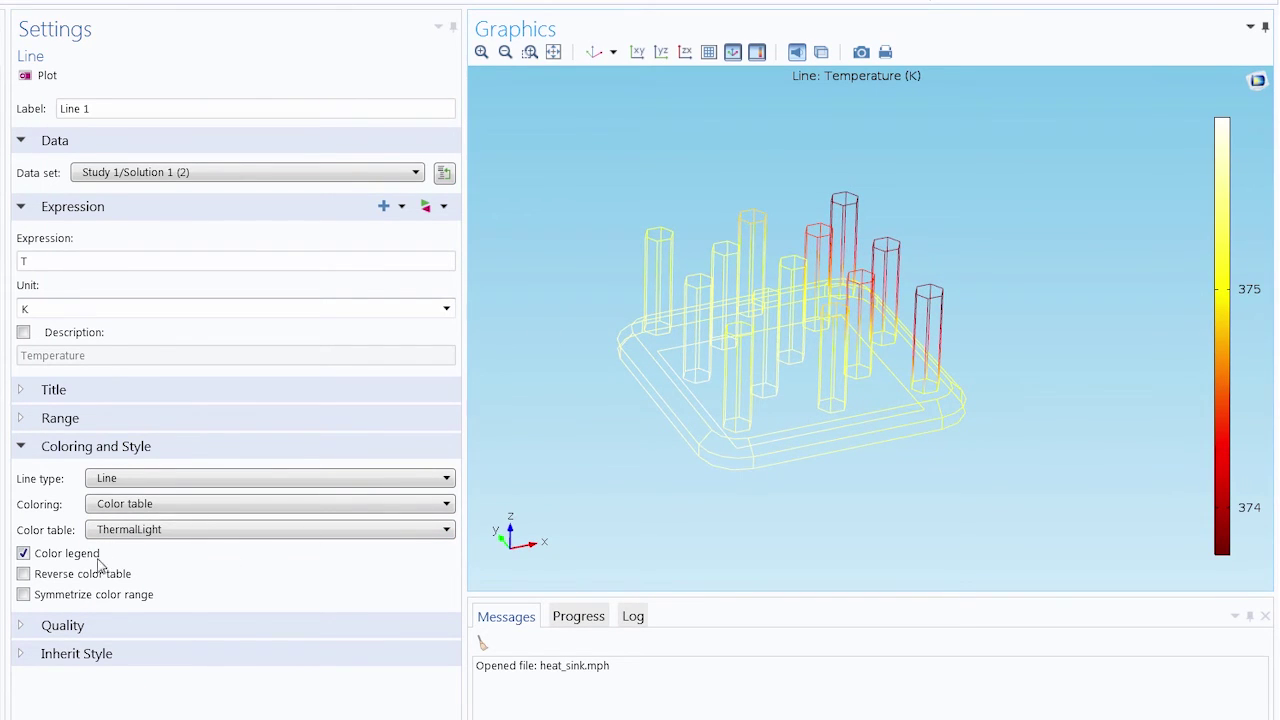
pyautogui.click(23, 574)
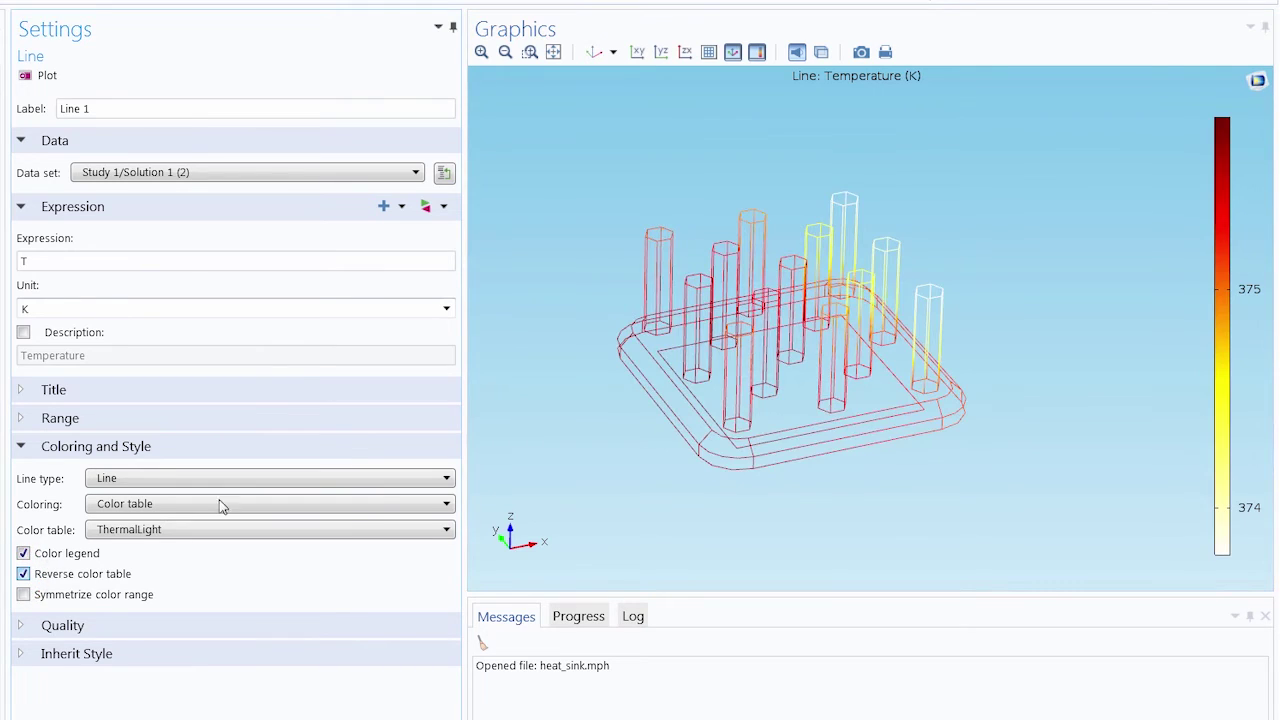
pyautogui.moveTo(893, 502); pyautogui.dragTo(891, 466)
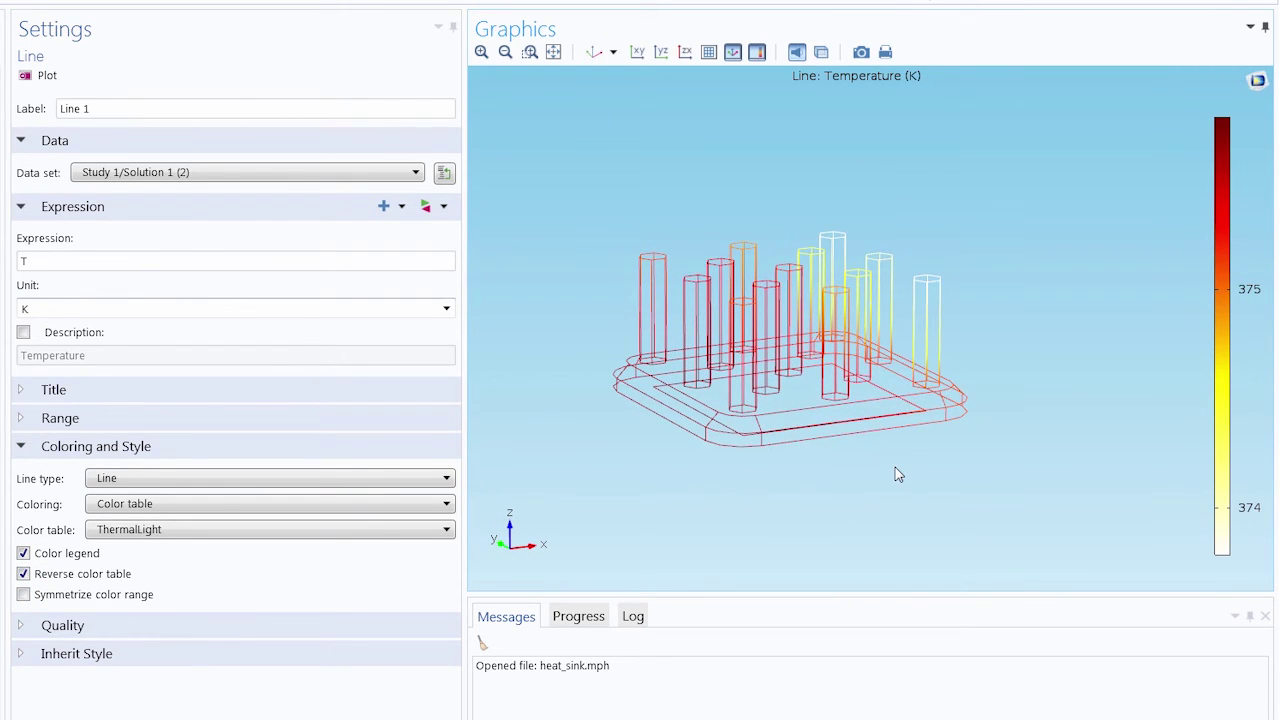
pyautogui.click(65, 582)
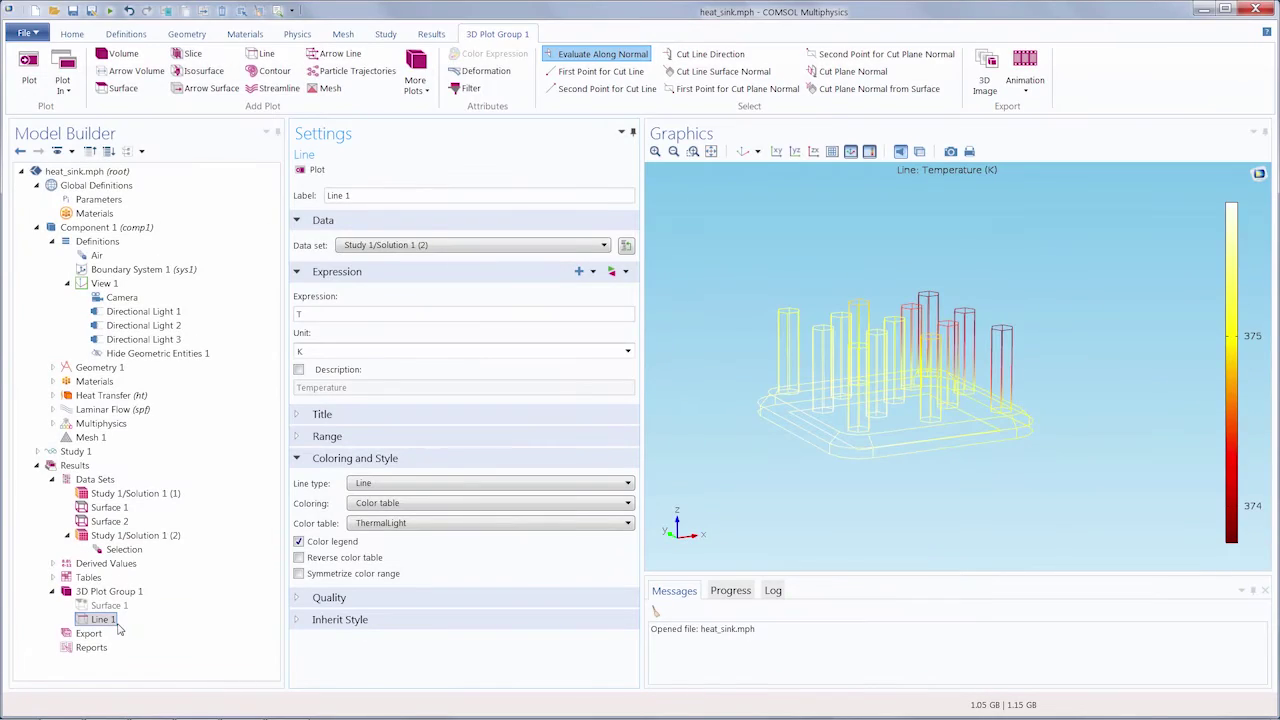
# Disable Line 1, then add and plot a new Volume 1 temperature plot in 3D Plot Group 1.
pyautogui.rightClick(108, 621)
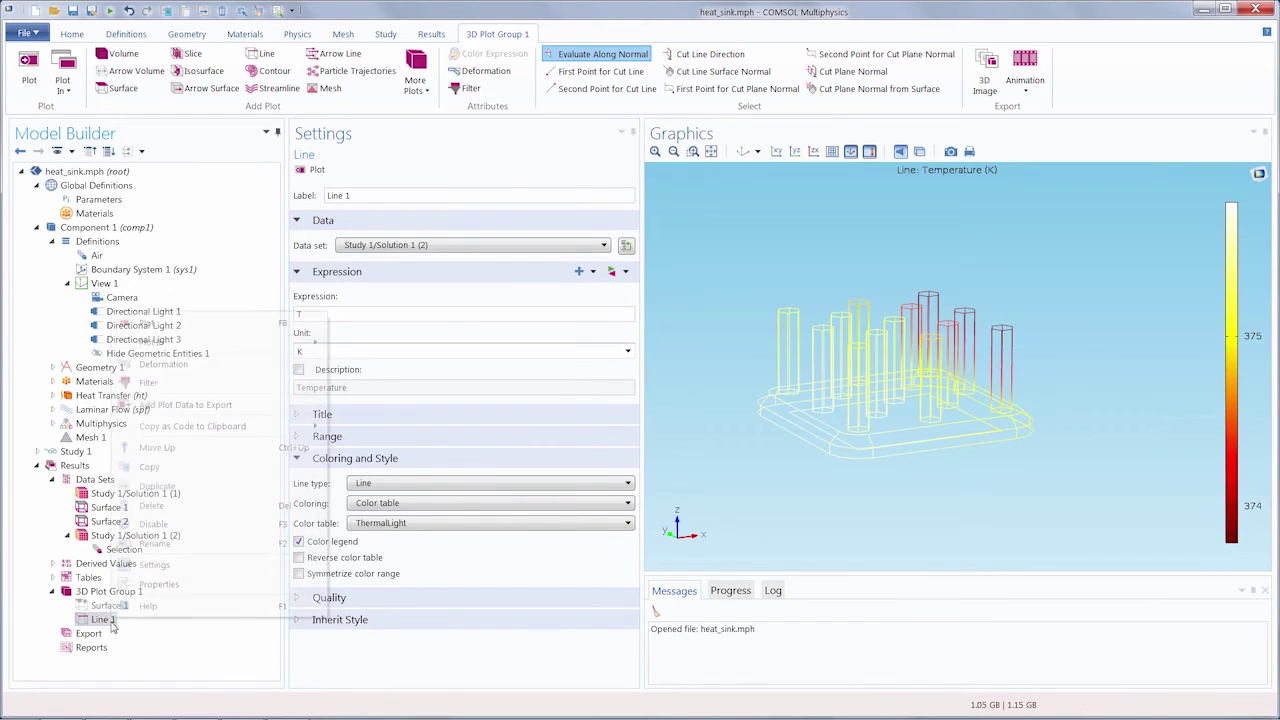
pyautogui.click(153, 524)
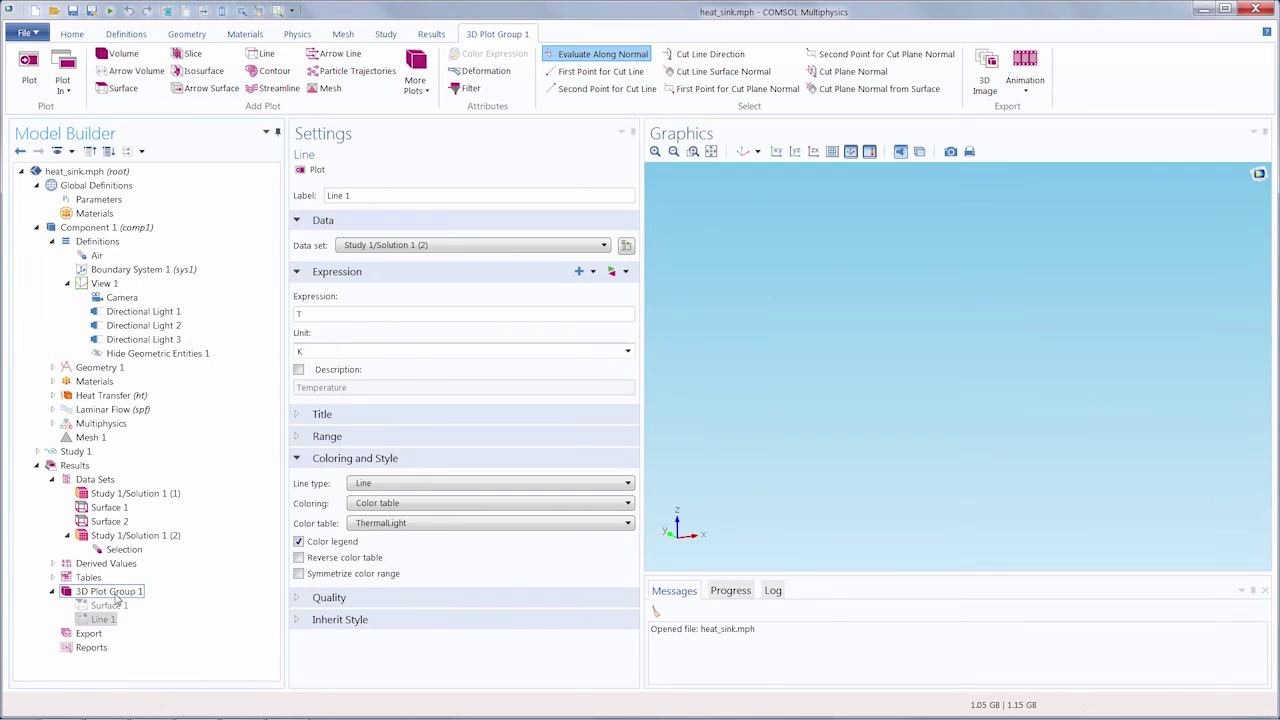
pyautogui.rightClick(117, 596)
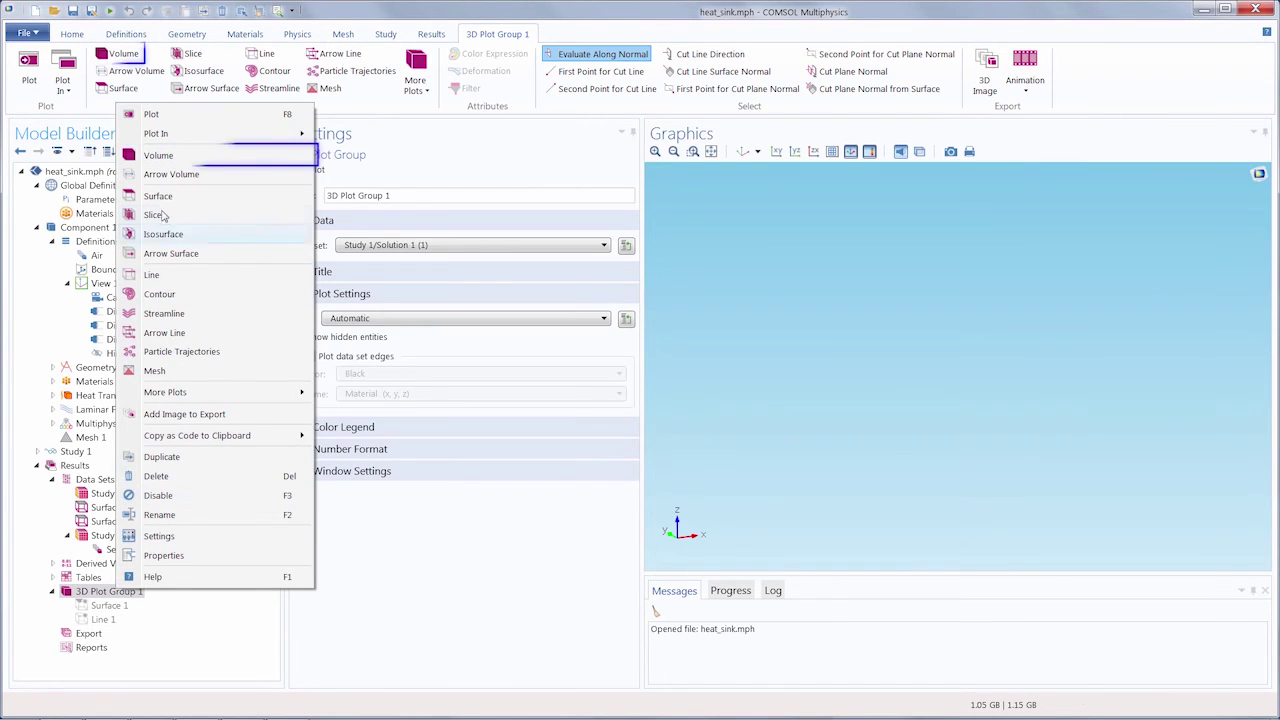
pyautogui.click(170, 156)
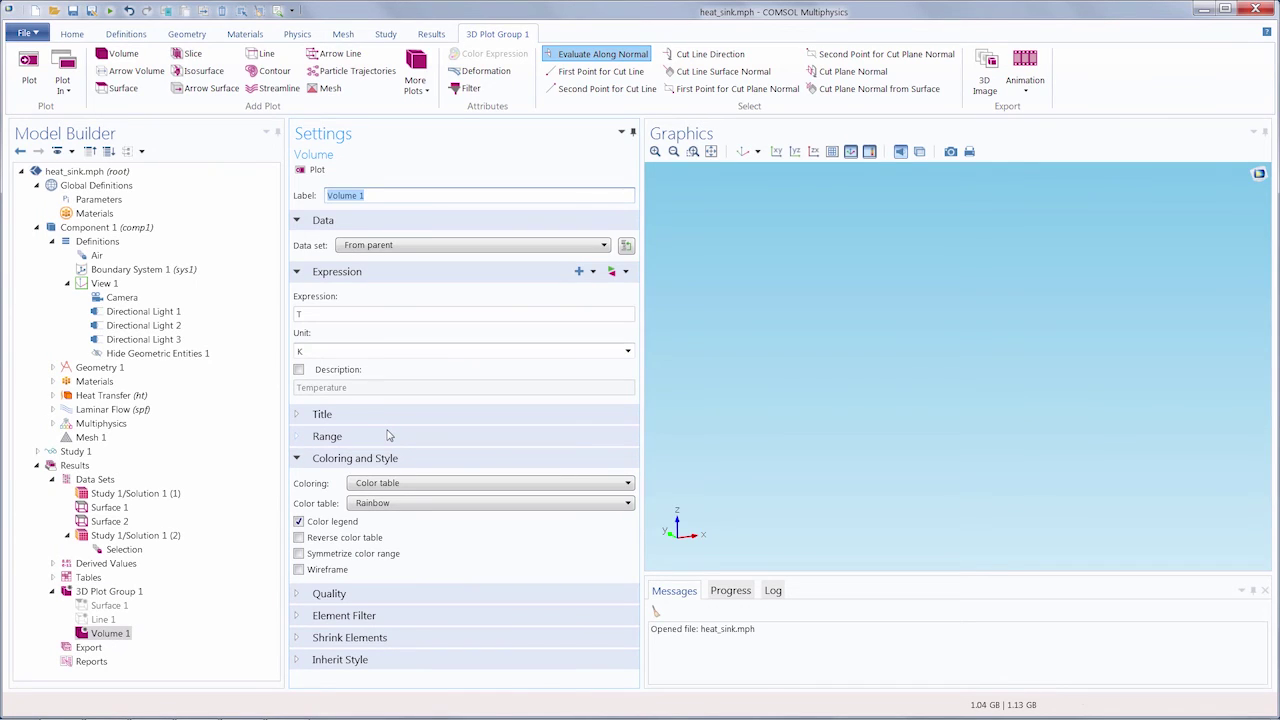
pyautogui.click(312, 170)
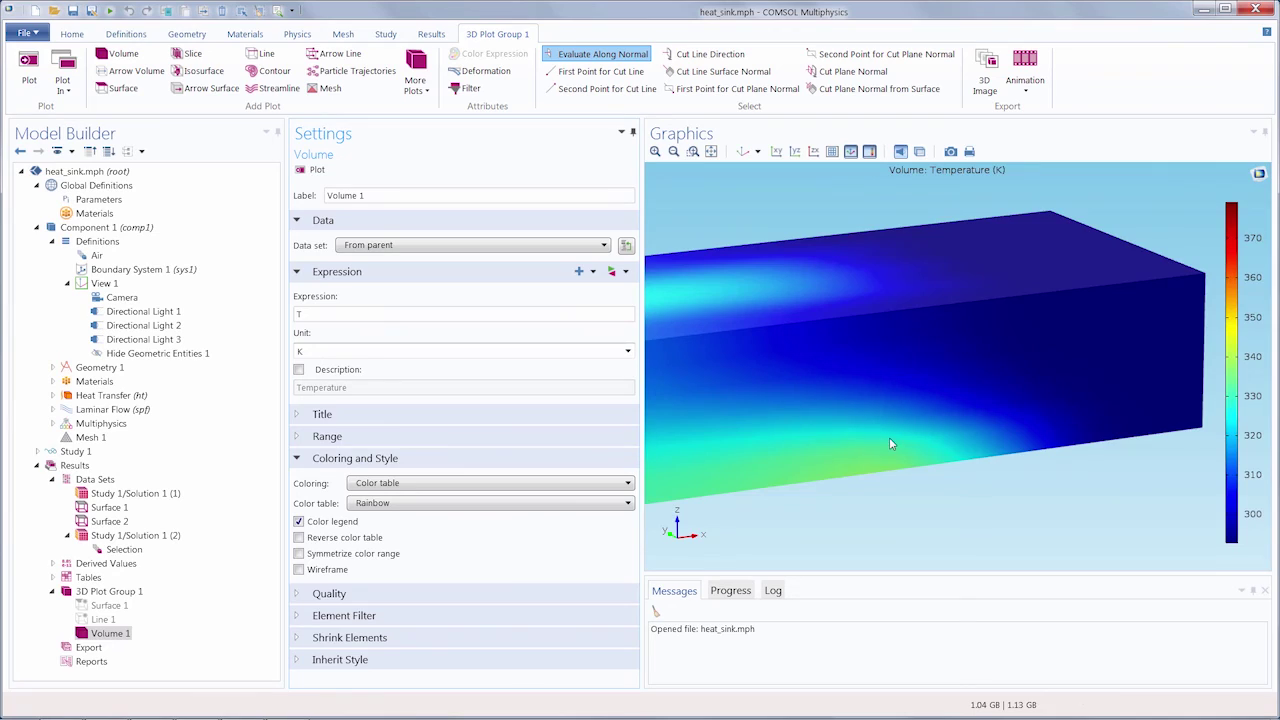
pyautogui.moveTo(969, 409); pyautogui.dragTo(877, 430)
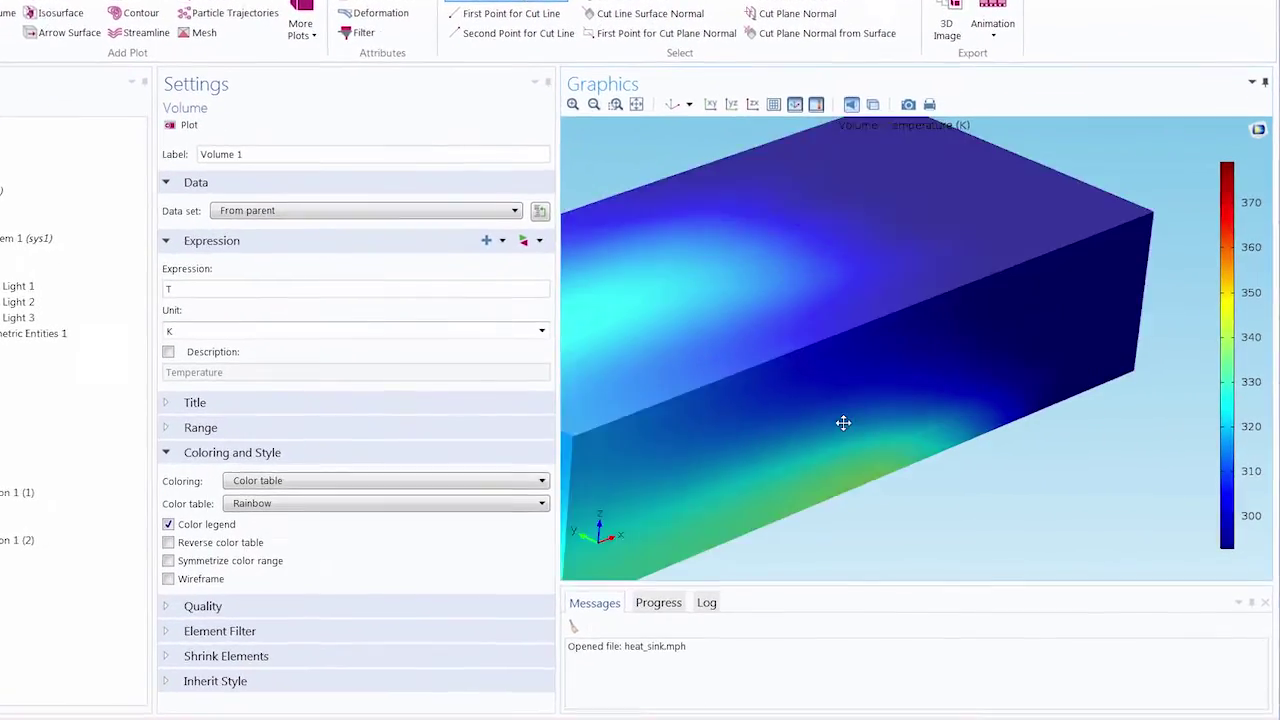
# Replot Volume 1 using the heat-sink-only Study 1/Solution 1 (2) data set.
pyautogui.click(359, 234)
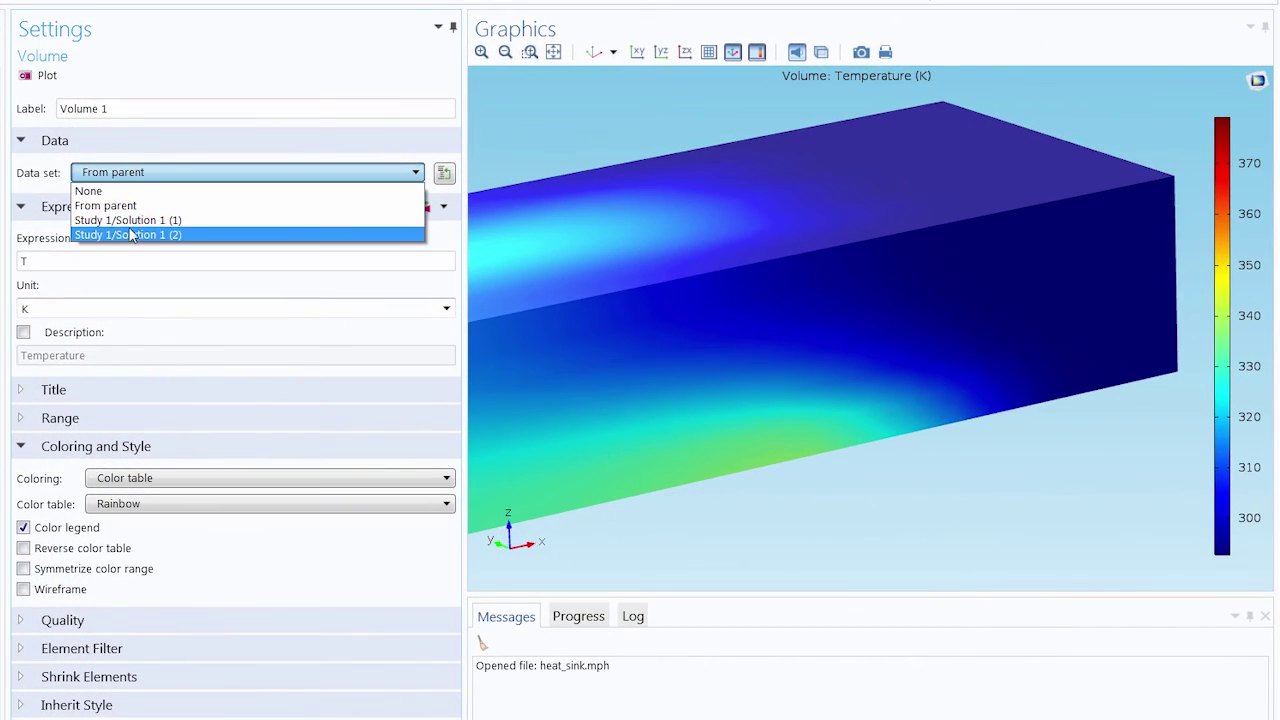
pyautogui.click(130, 234)
pyautogui.click(40, 77)
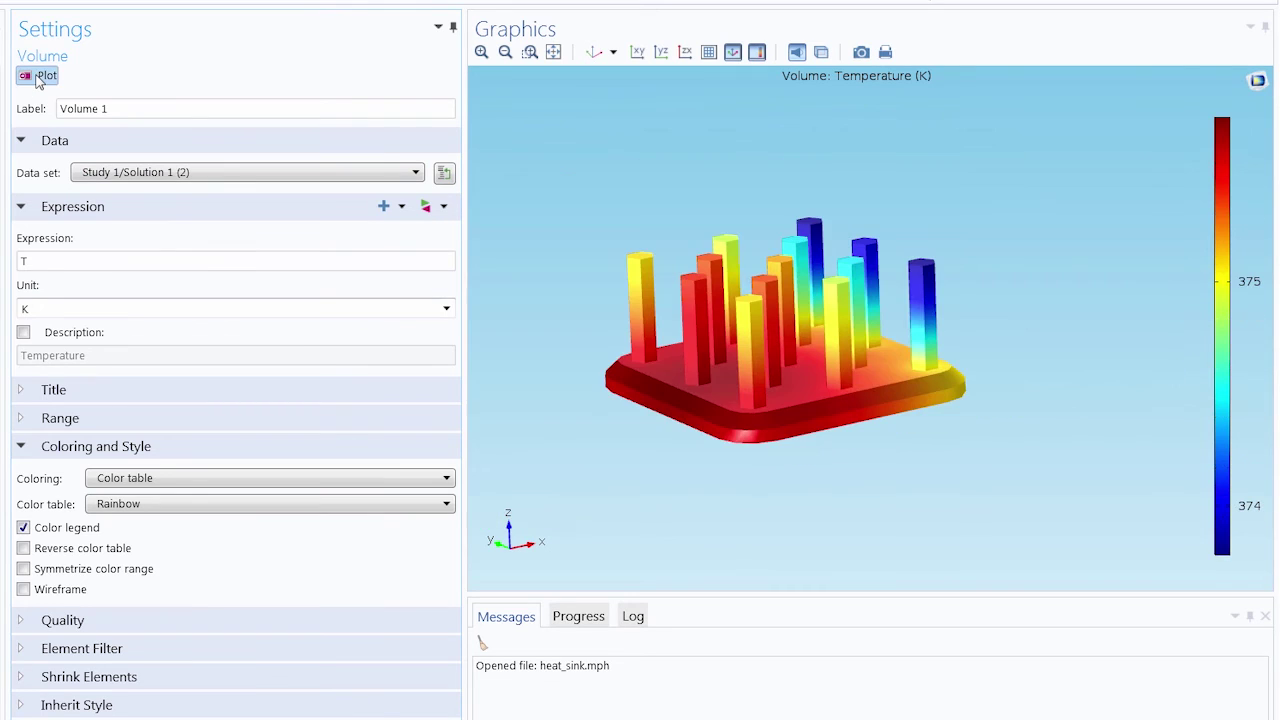
pyautogui.moveTo(866, 363)
pyautogui.mouseDown()
pyautogui.moveTo(849, 371)
pyautogui.moveTo(869, 376)
pyautogui.moveTo(845, 360)
pyautogui.moveTo(850, 373)
pyautogui.moveTo(846, 340)
pyautogui.moveTo(852, 350)
pyautogui.mouseUp()
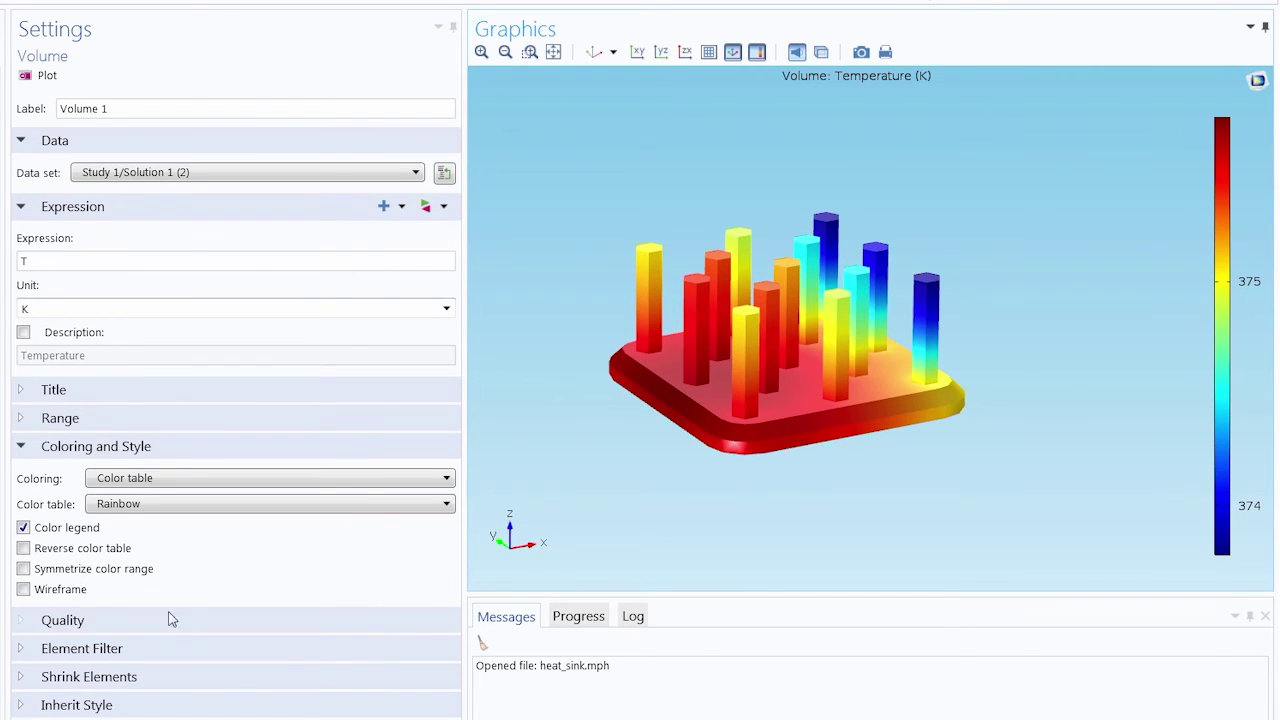
# Apply the ThermalLight colour table to Volume 1.
pyautogui.click(138, 504)
pyautogui.scroll(1, 143, 600)
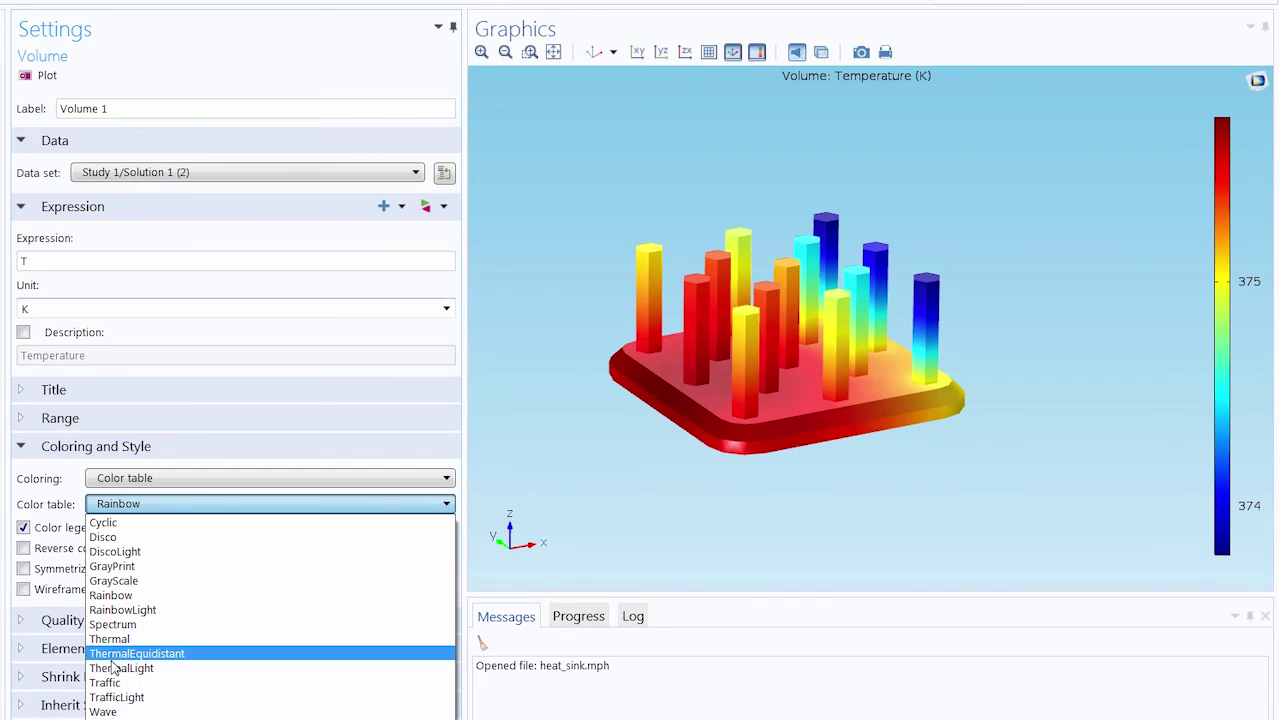
pyautogui.click(140, 666)
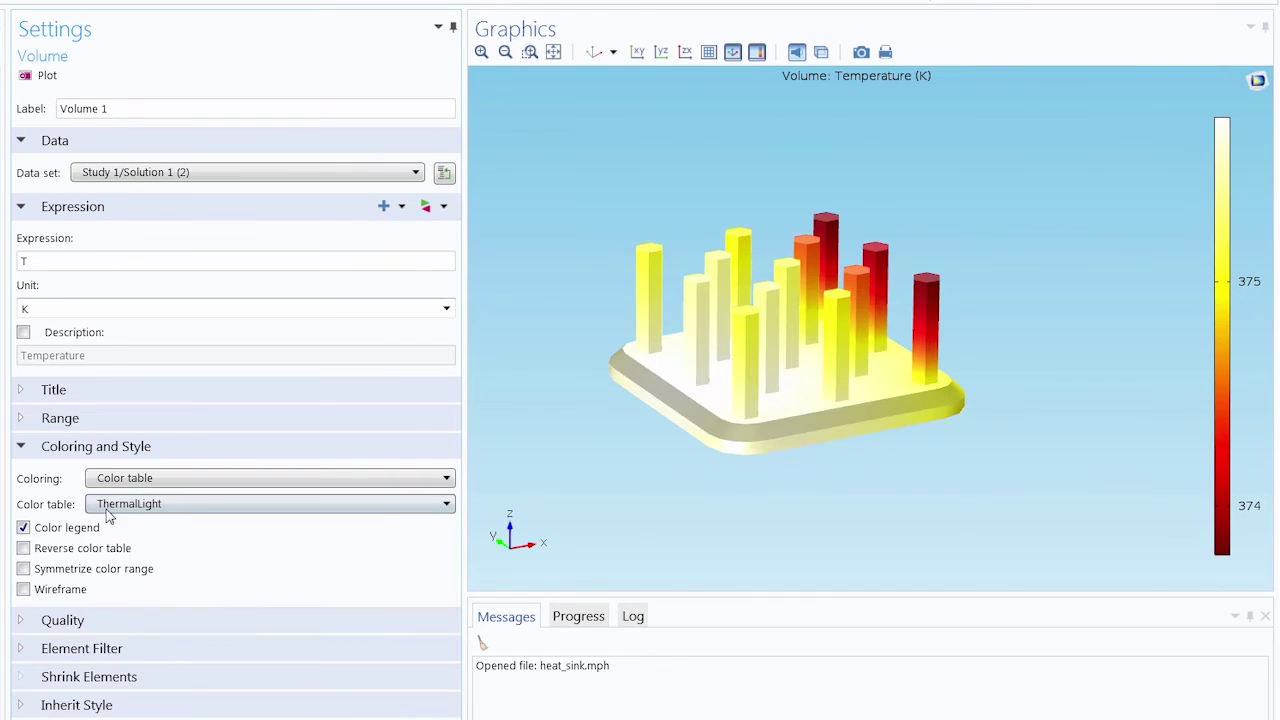
# Turn on Volume 1's manual data range and set the maximum to 375.73424, minimum 373.78332.
pyautogui.click(77, 422)
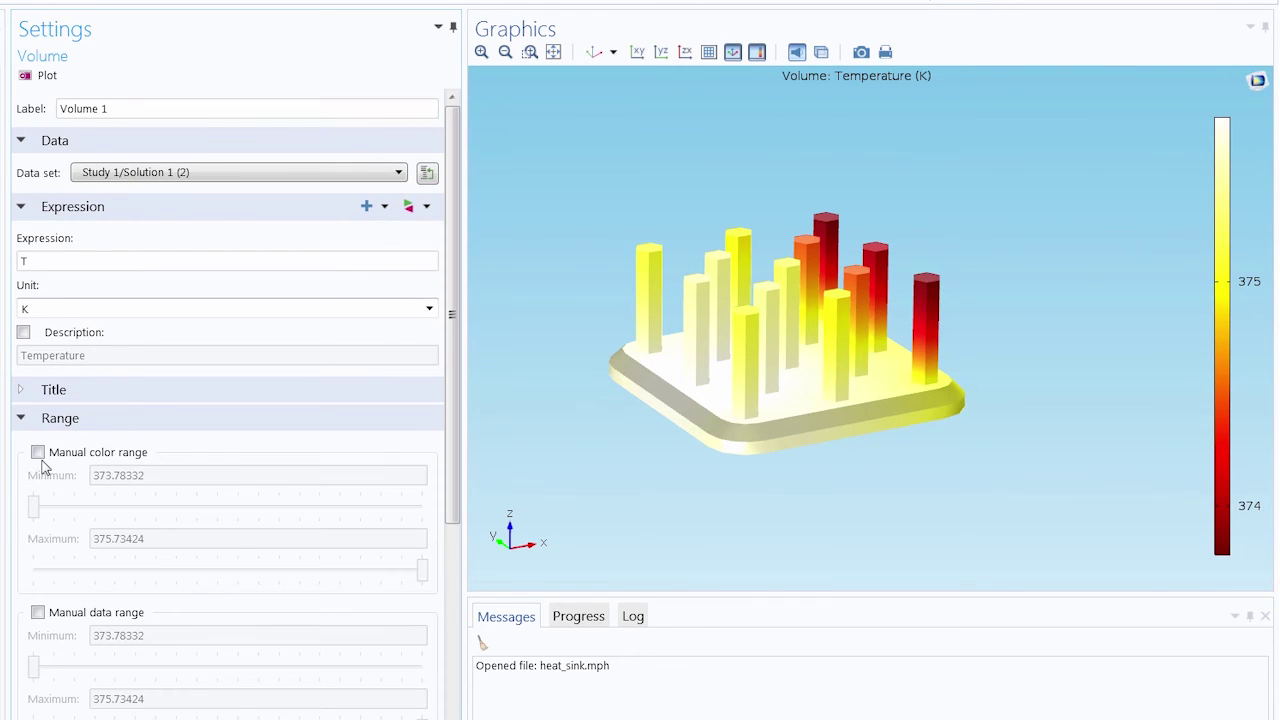
pyautogui.click(39, 613)
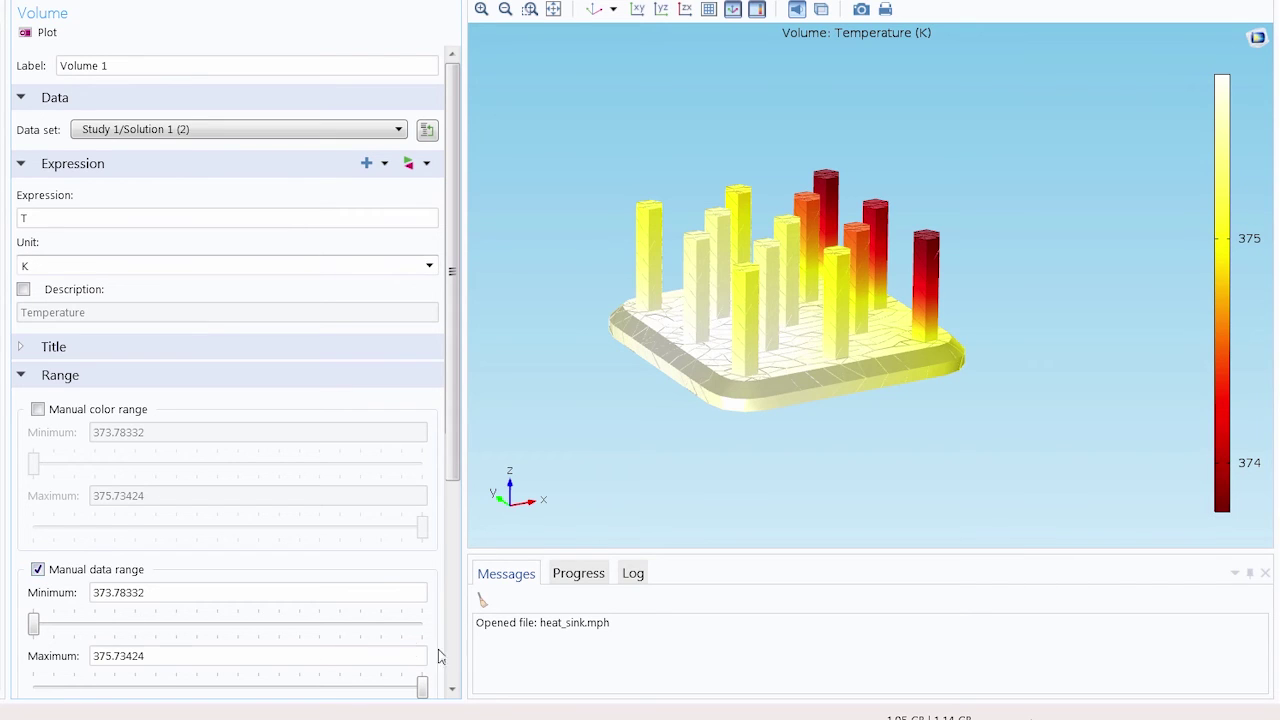
pyautogui.click(422, 687)
pyautogui.moveTo(417, 695)
pyautogui.mouseDown()
pyautogui.moveTo(300, 690)
pyautogui.moveTo(423, 684)
pyautogui.mouseUp()
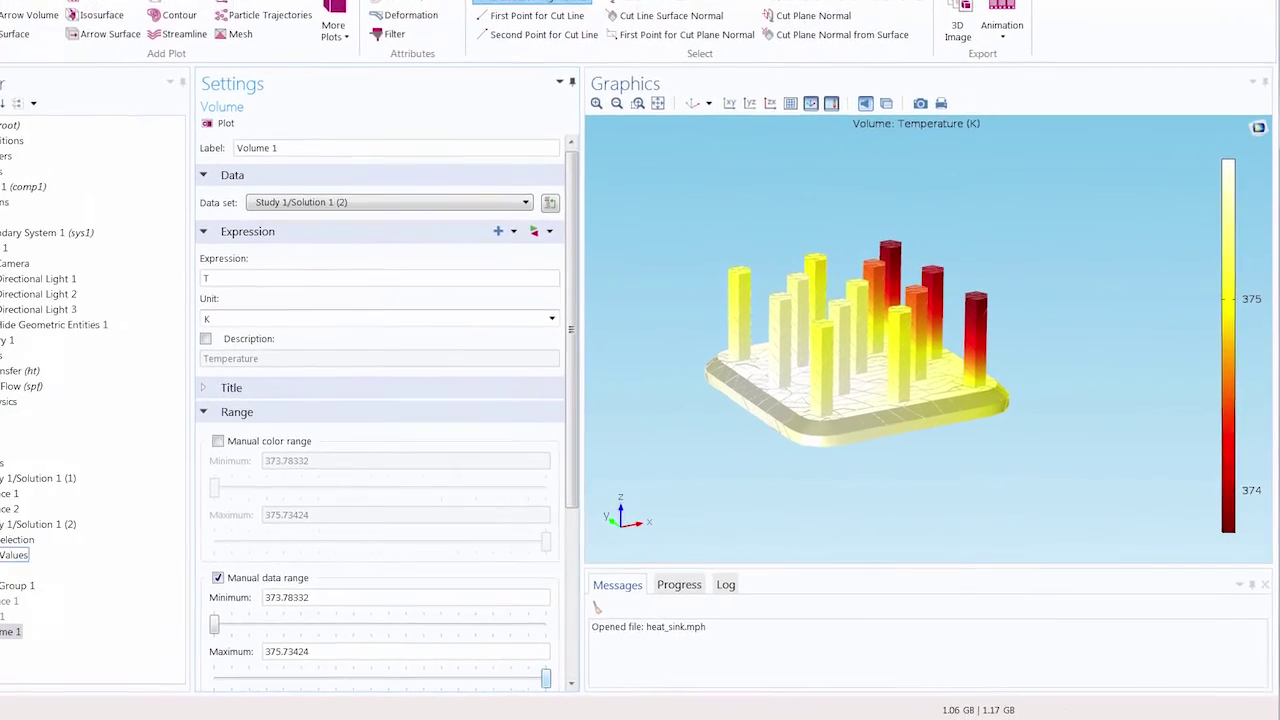
# Re-enable the Line 1 plot.
pyautogui.click(3, 617)
pyautogui.rightClick(3, 617)
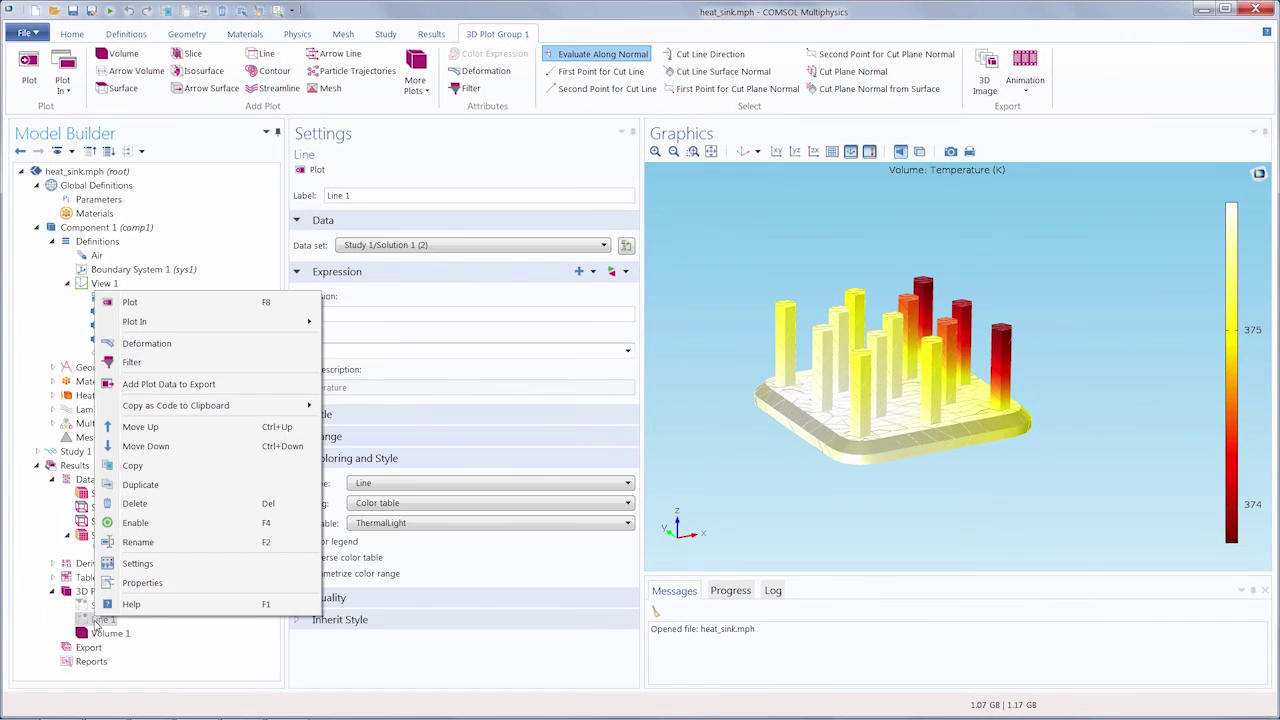
pyautogui.click(135, 522)
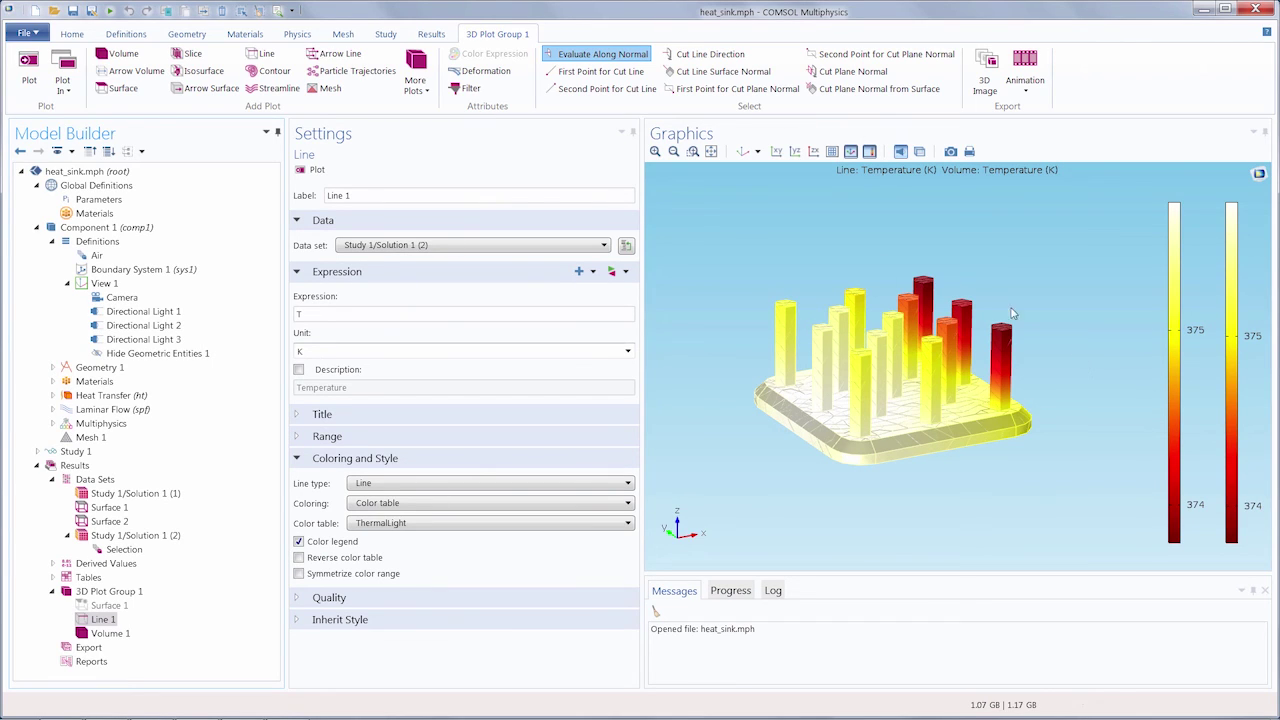
# Make Volume 1 inherit its style from Line 1 and replot.
pyautogui.click(106, 633)
pyautogui.scroll(-3, 455, 570)
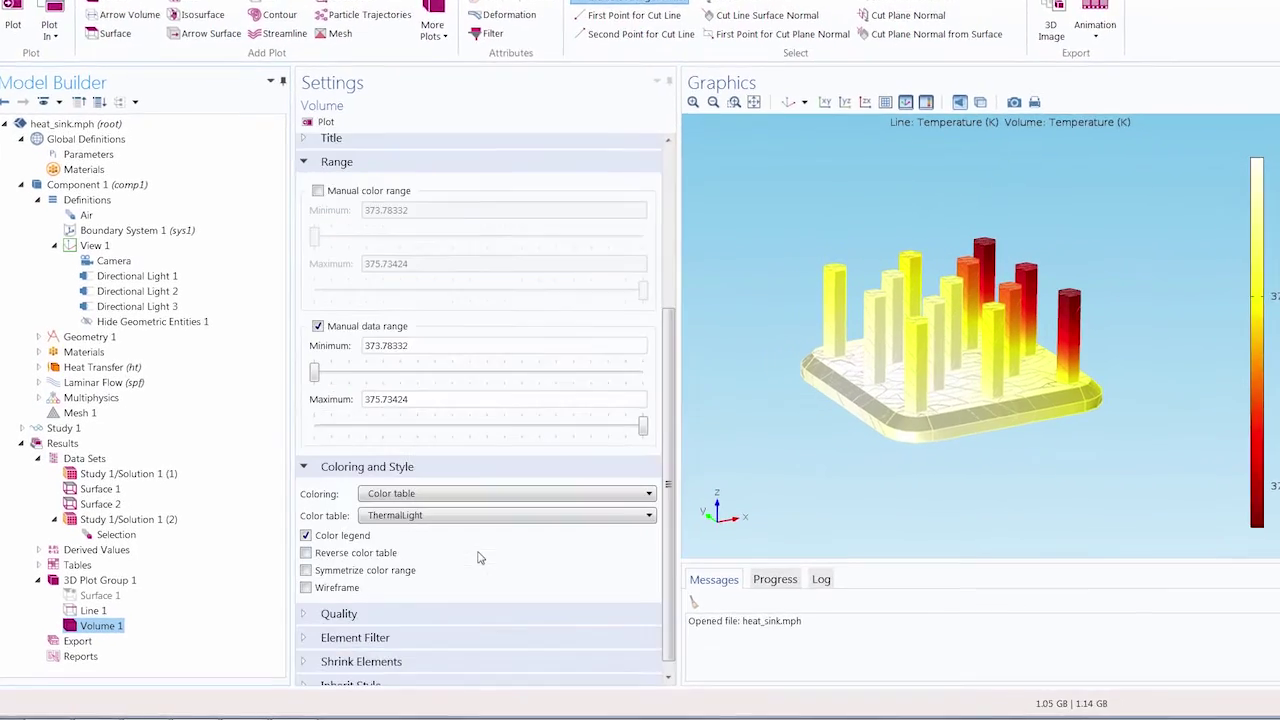
pyautogui.click(385, 683)
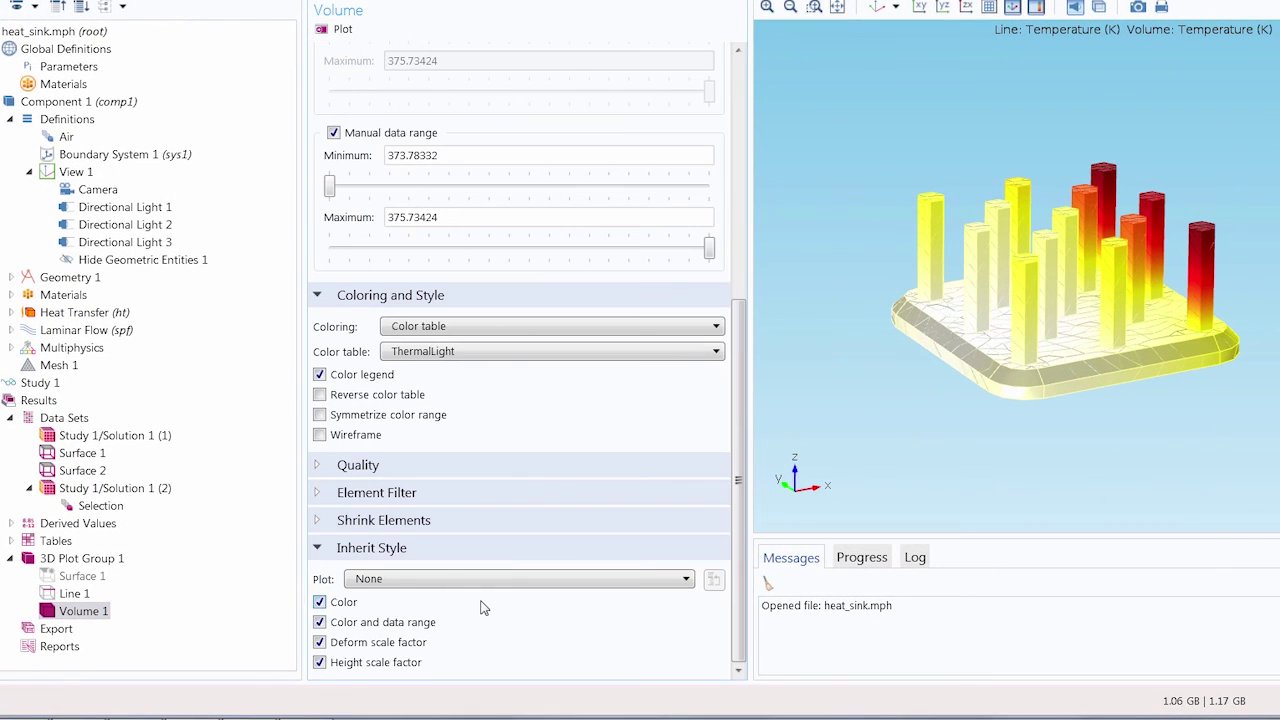
pyautogui.click(500, 579)
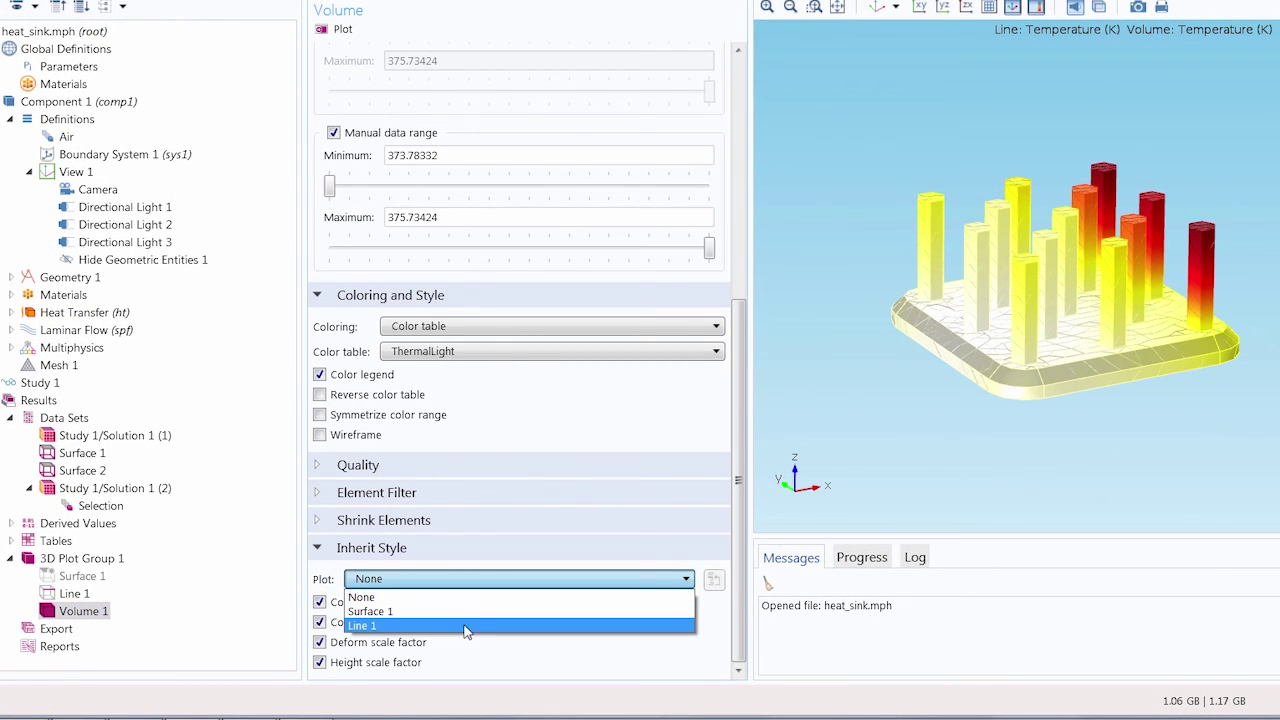
pyautogui.click(465, 626)
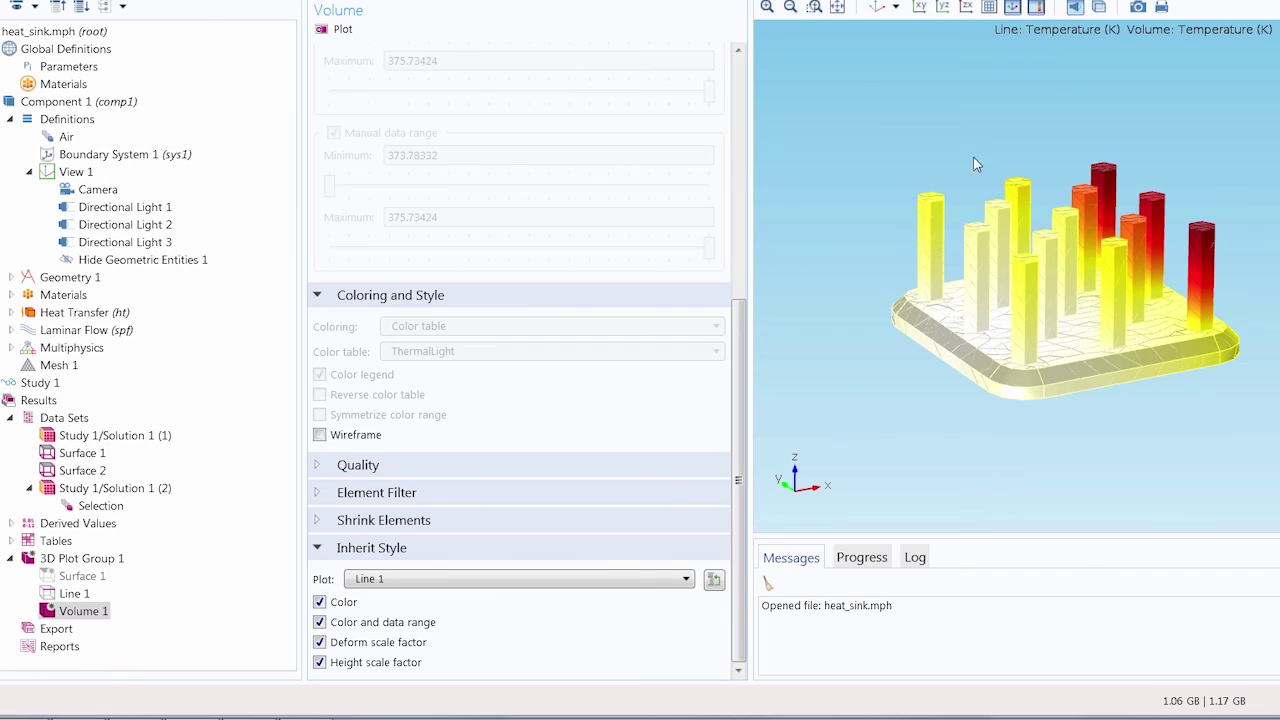
pyautogui.click(341, 30)
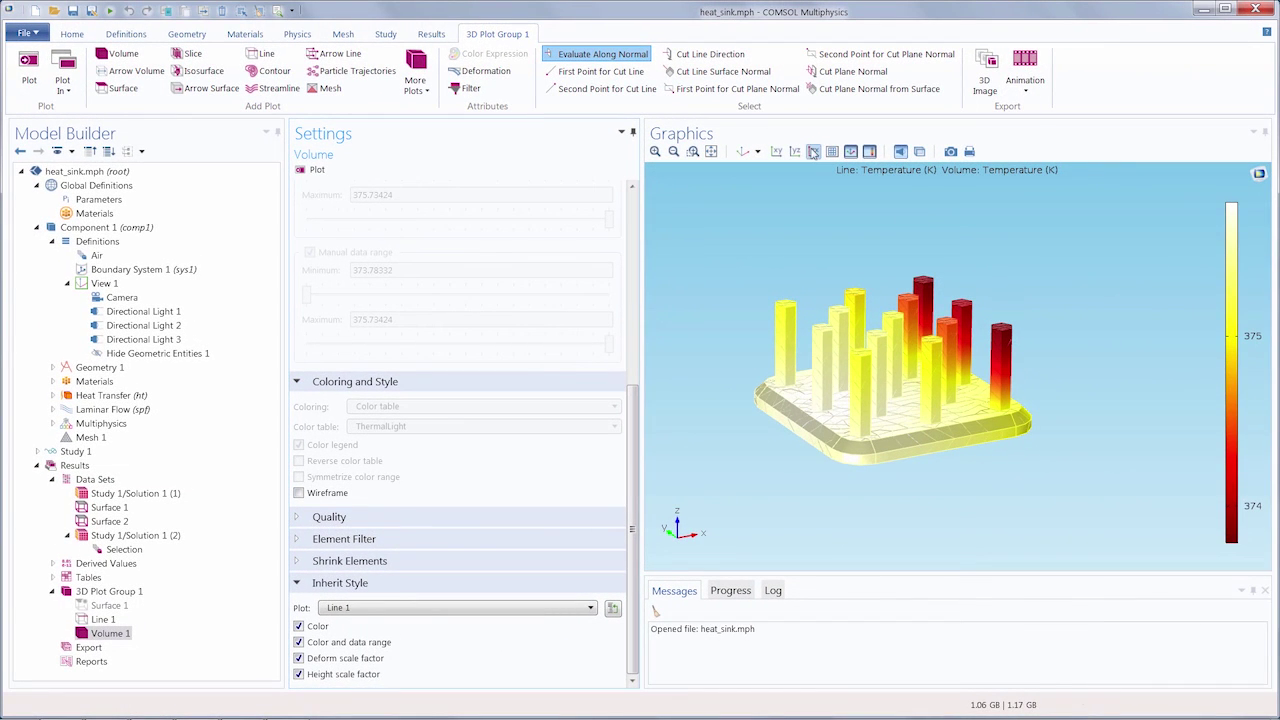
pyautogui.click(871, 152)
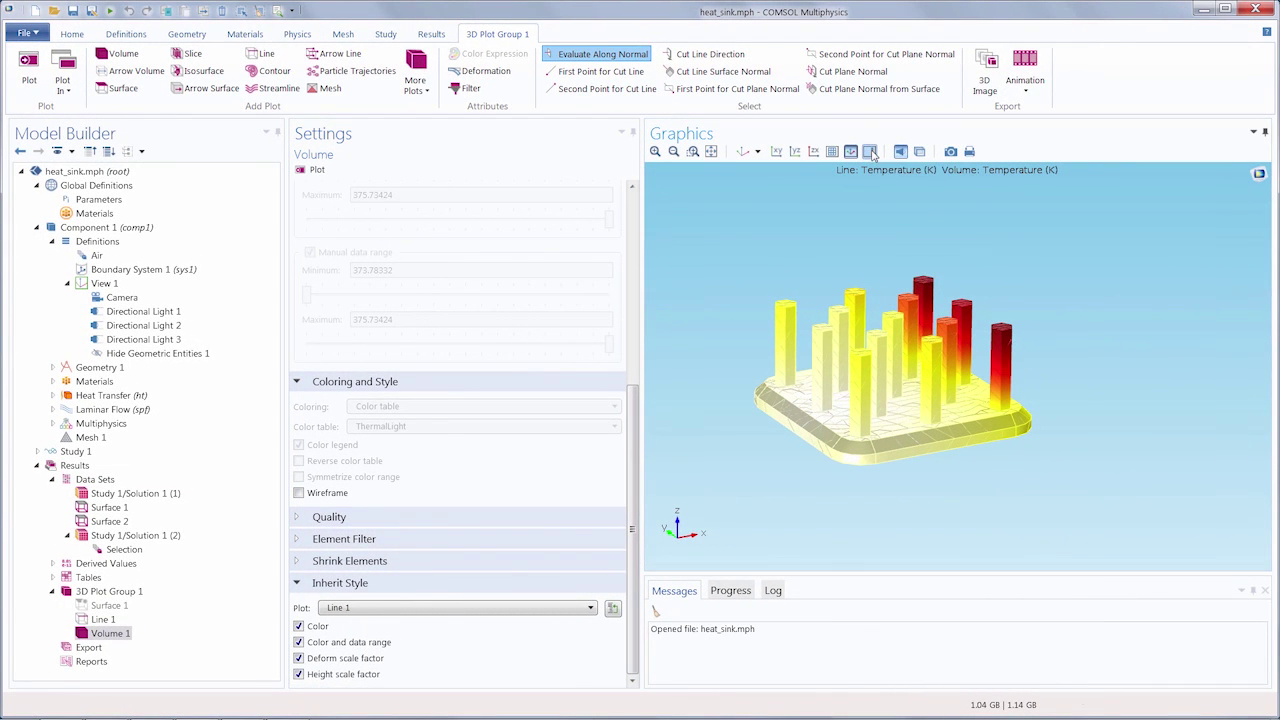
pyautogui.click(871, 152)
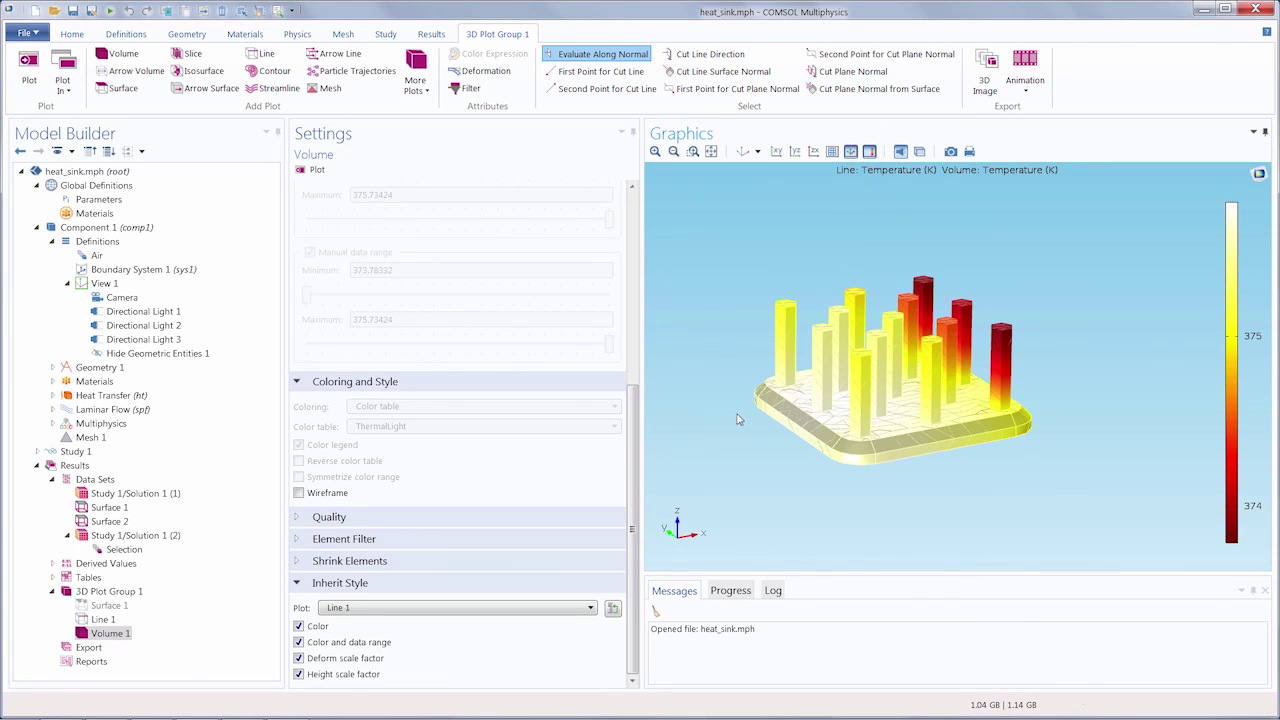
pyautogui.scroll(10, 426, 378)
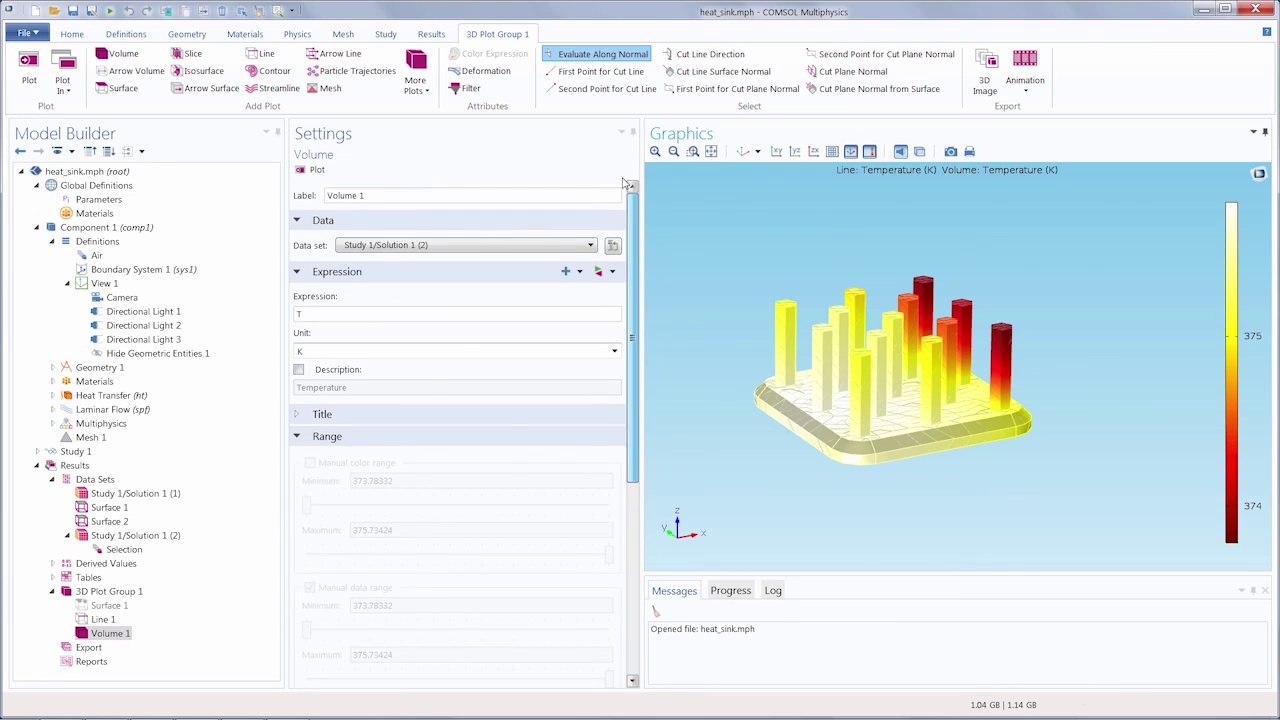